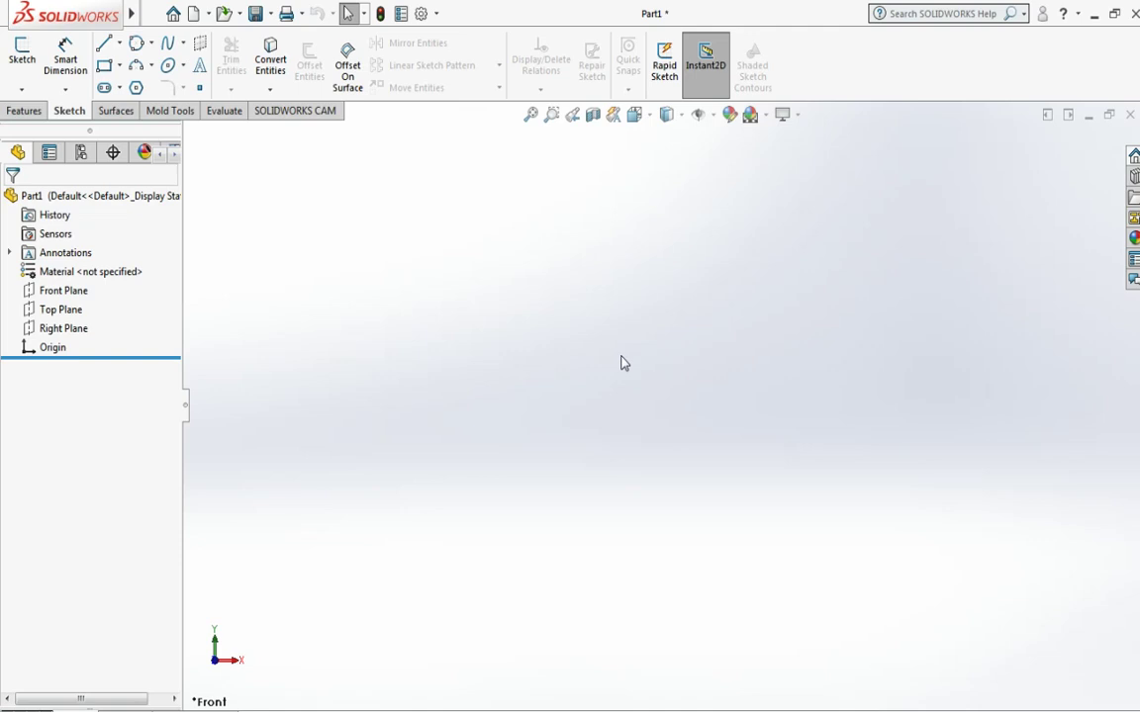
Step: Activate the Spline tool and reveal Part1's planes in the flyout FeatureManager tree
left_click(168, 43)
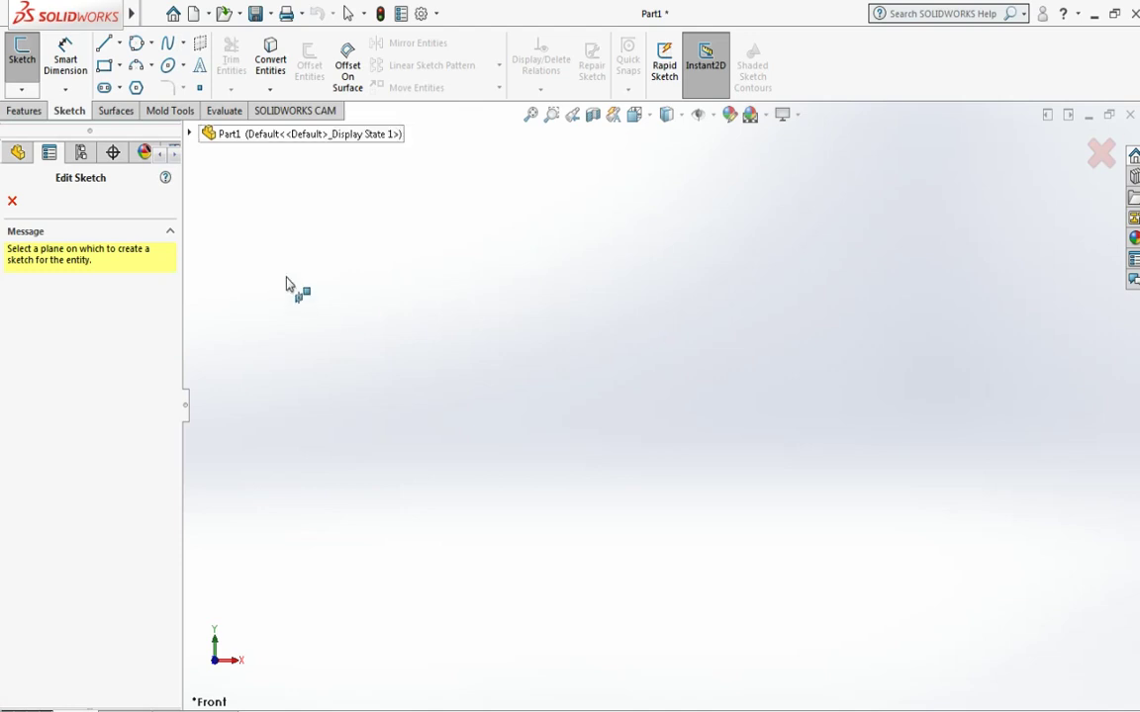
left_click(284, 139)
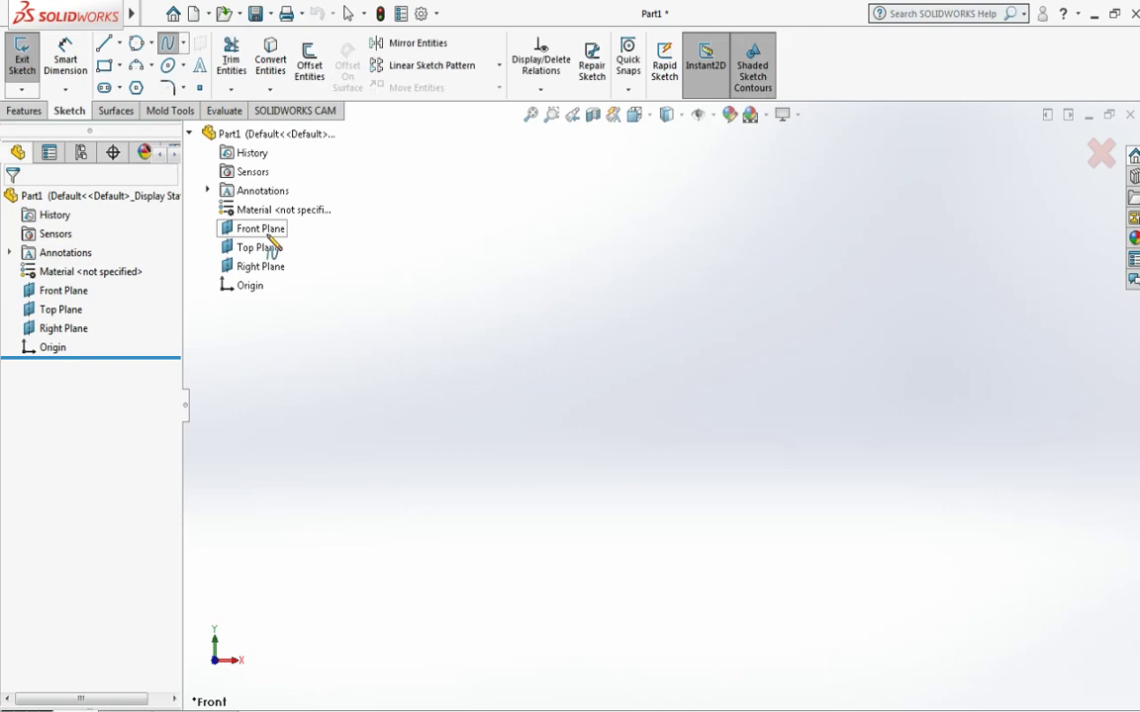
Step: On the Front Plane, draw a wavy spline through a dip, a peak, and right-hand bends
left_click(267, 236)
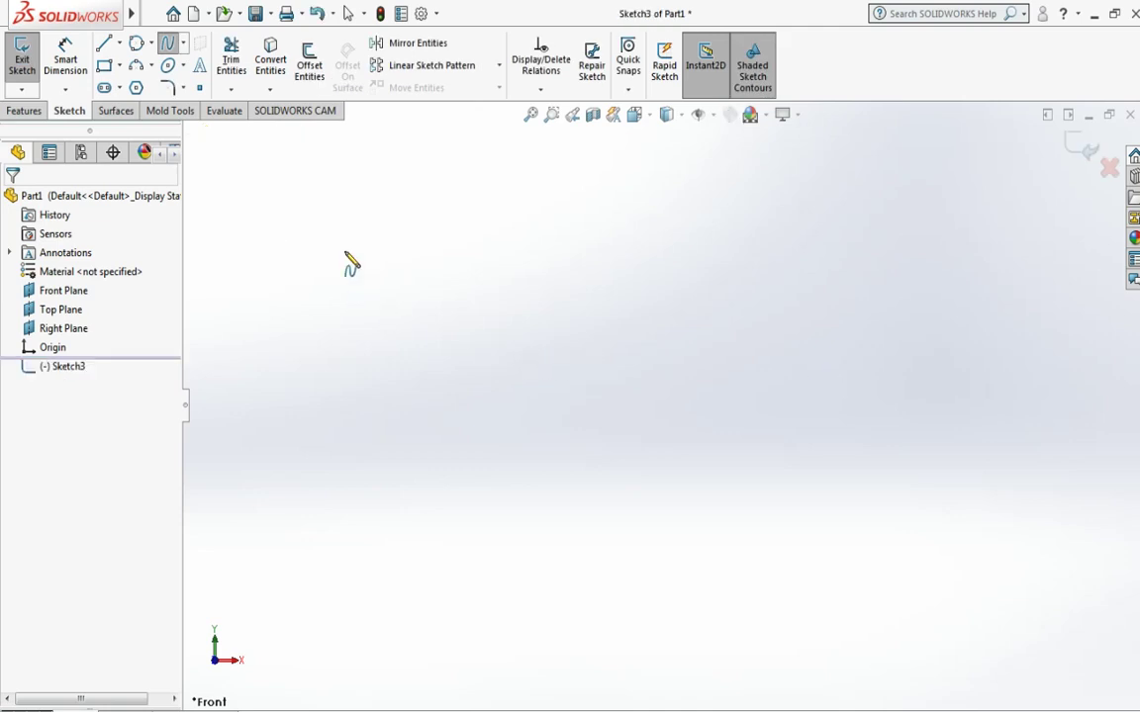
left_click(474, 387)
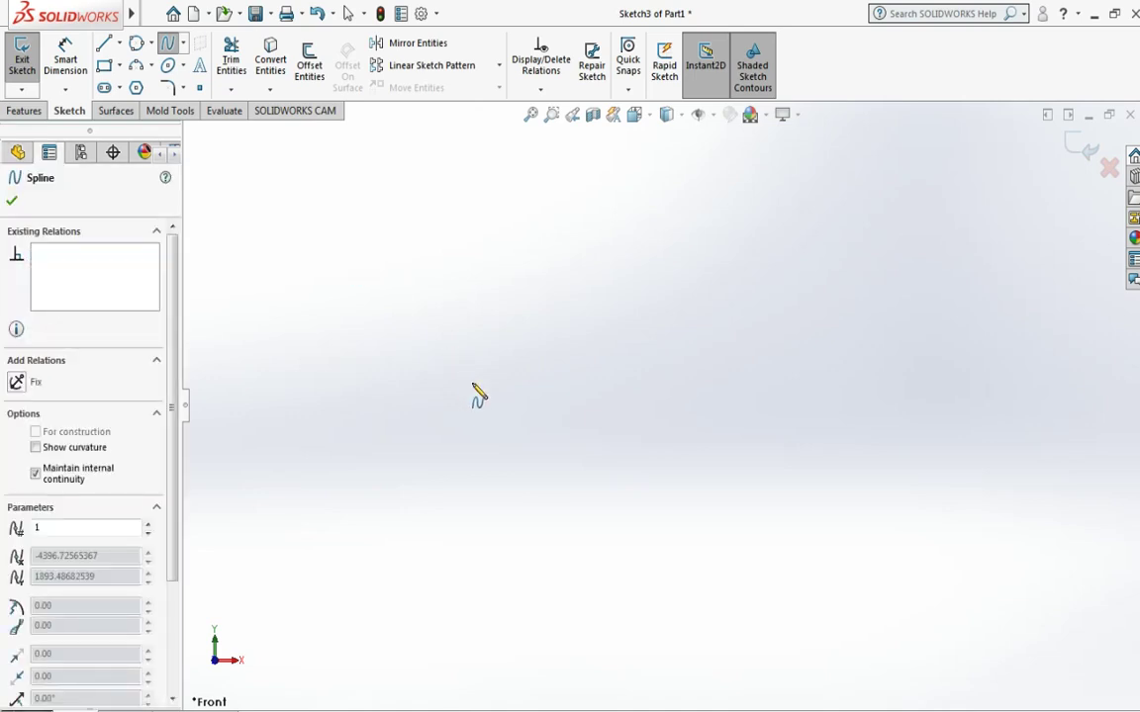
left_click(502, 381)
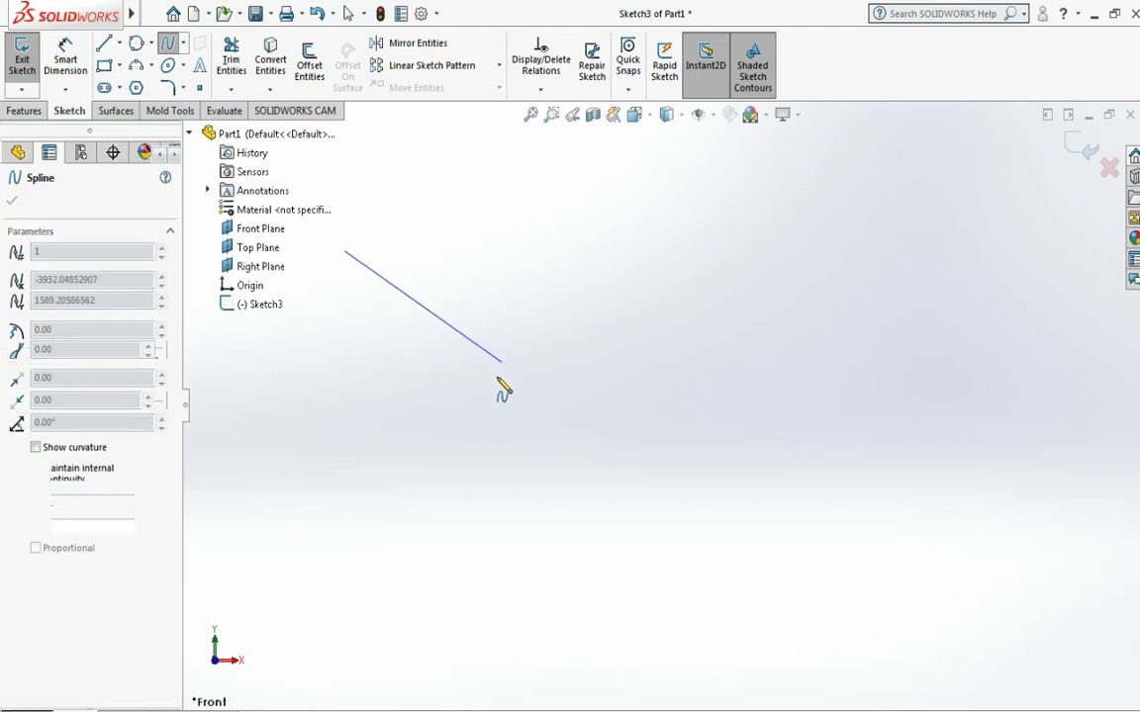
left_click(498, 379)
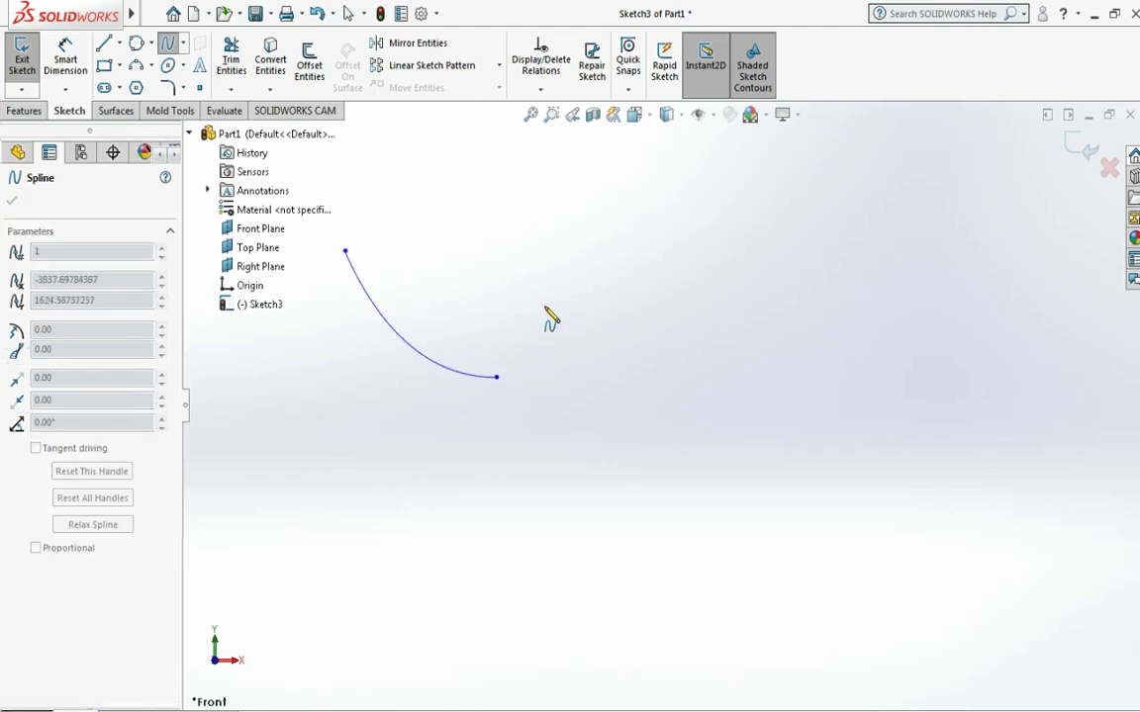
left_click(553, 242)
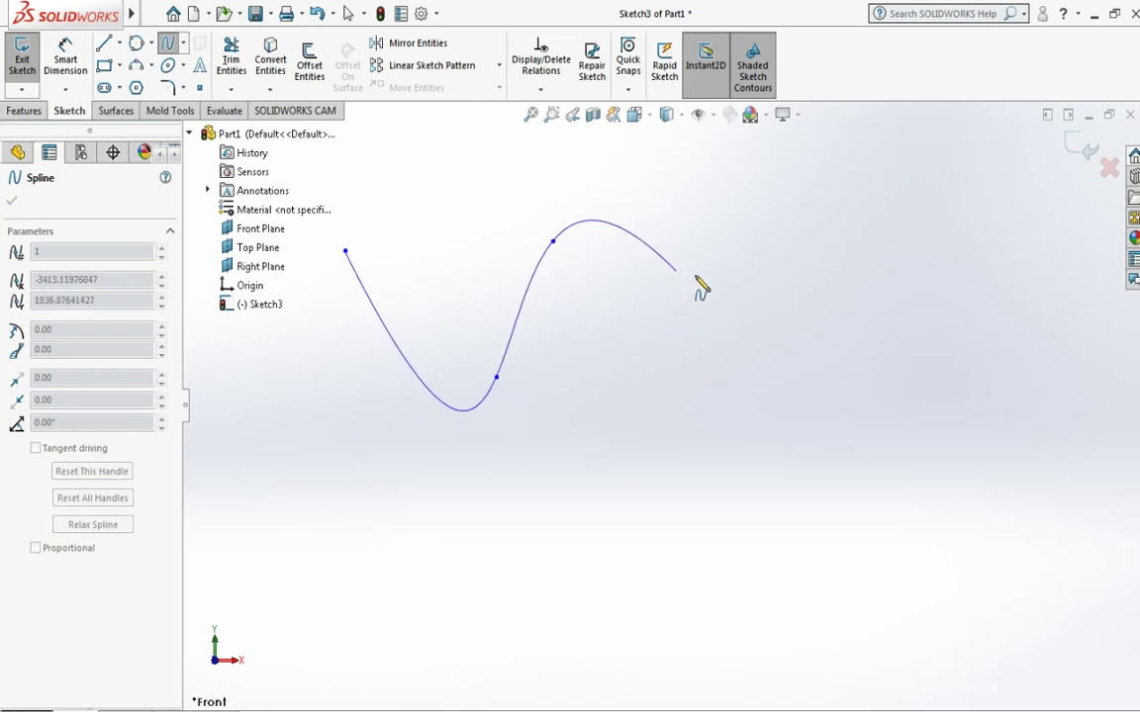
left_click(797, 367)
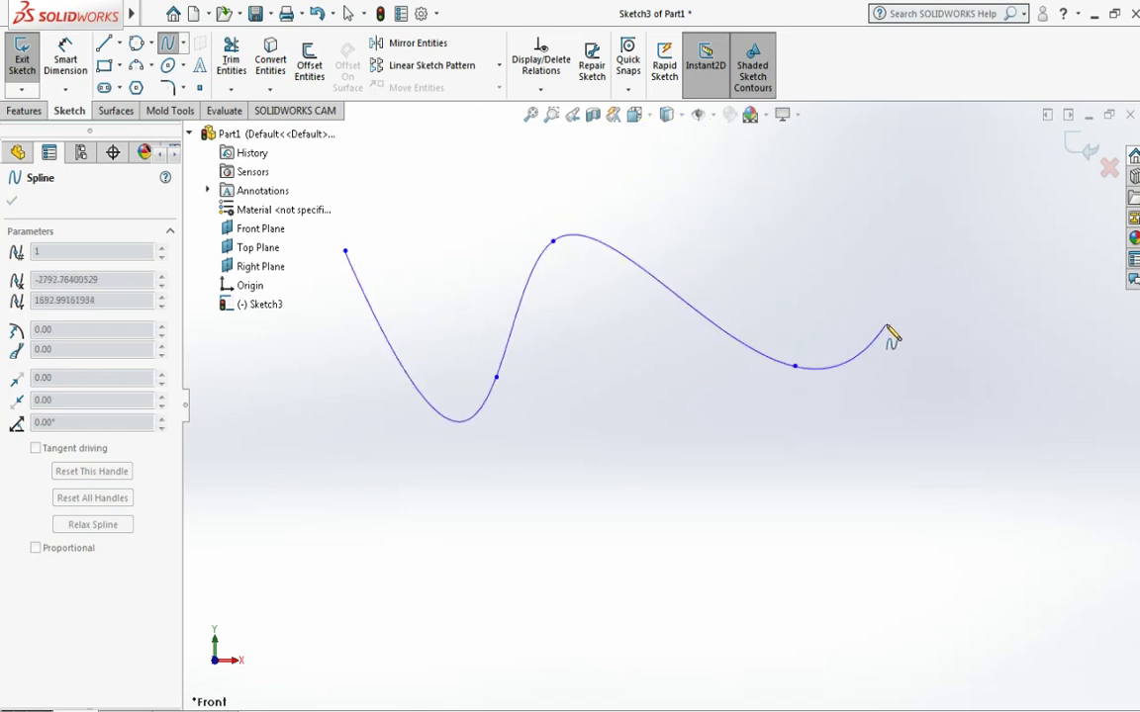
left_click(965, 340)
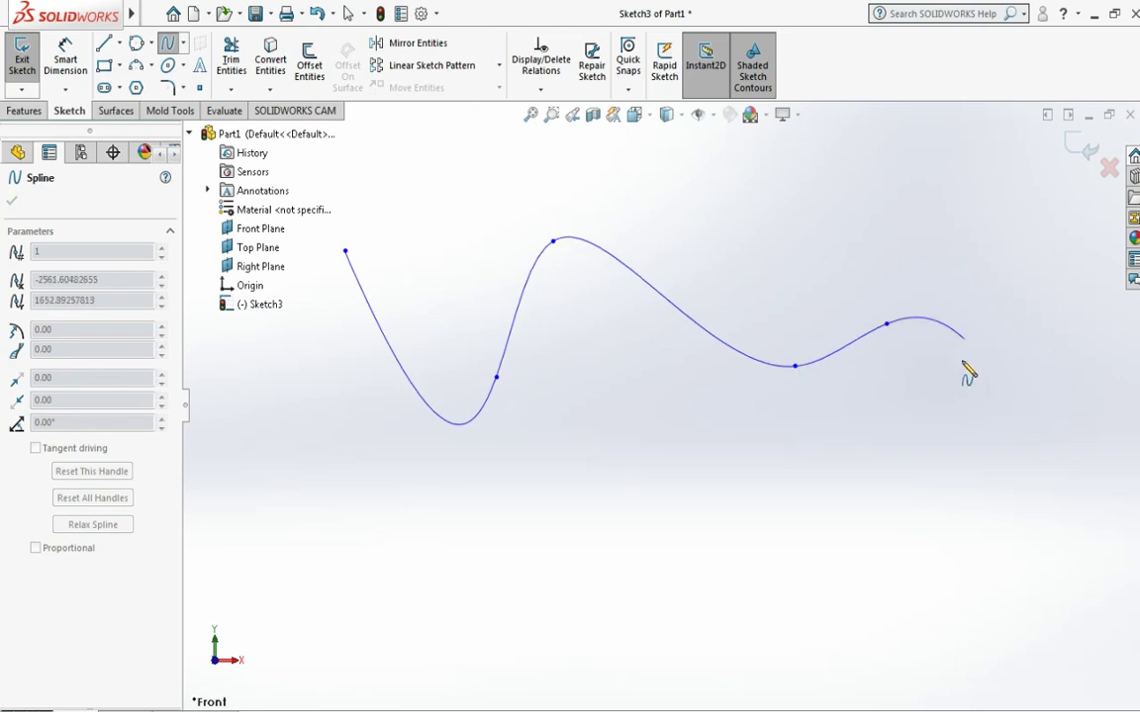
double_click(838, 484)
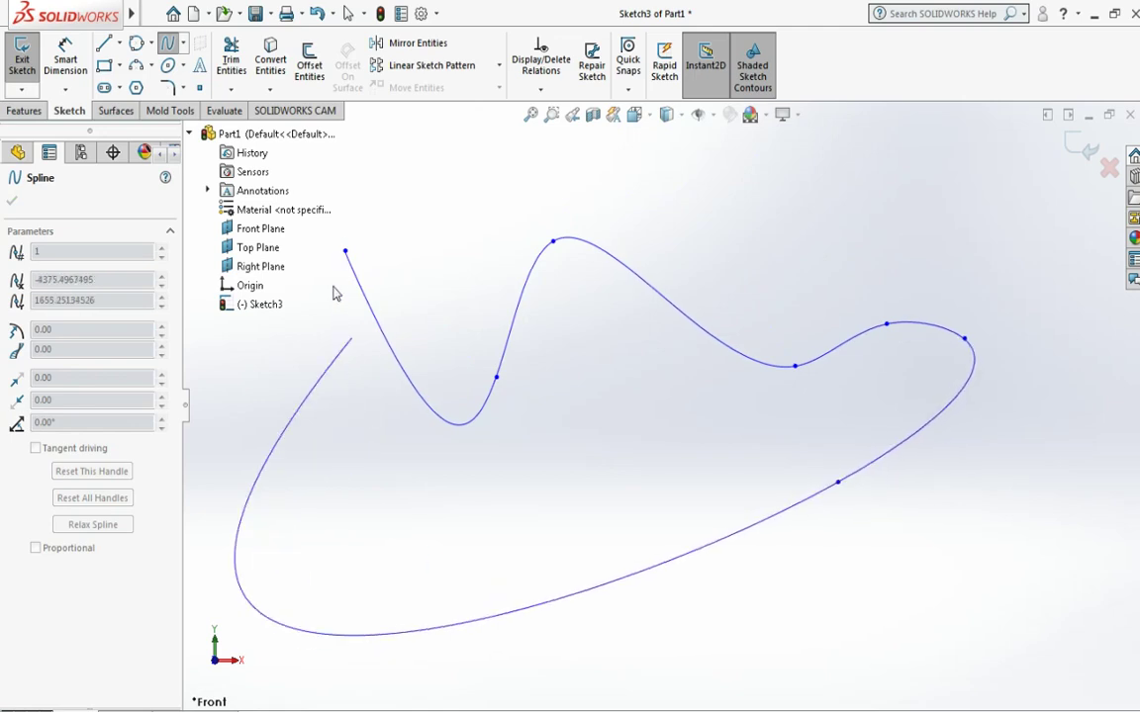
Step: Extend the spline from its start point and drag its free end to reshape the tail
left_click(345, 250)
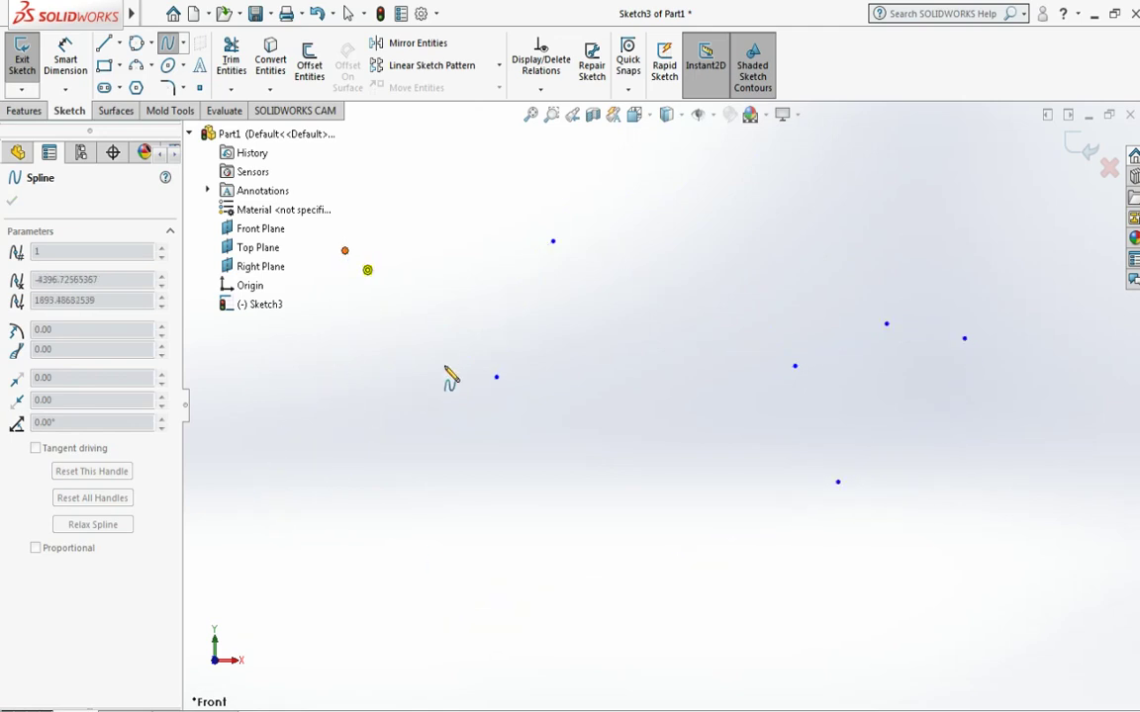
double_click(402, 399)
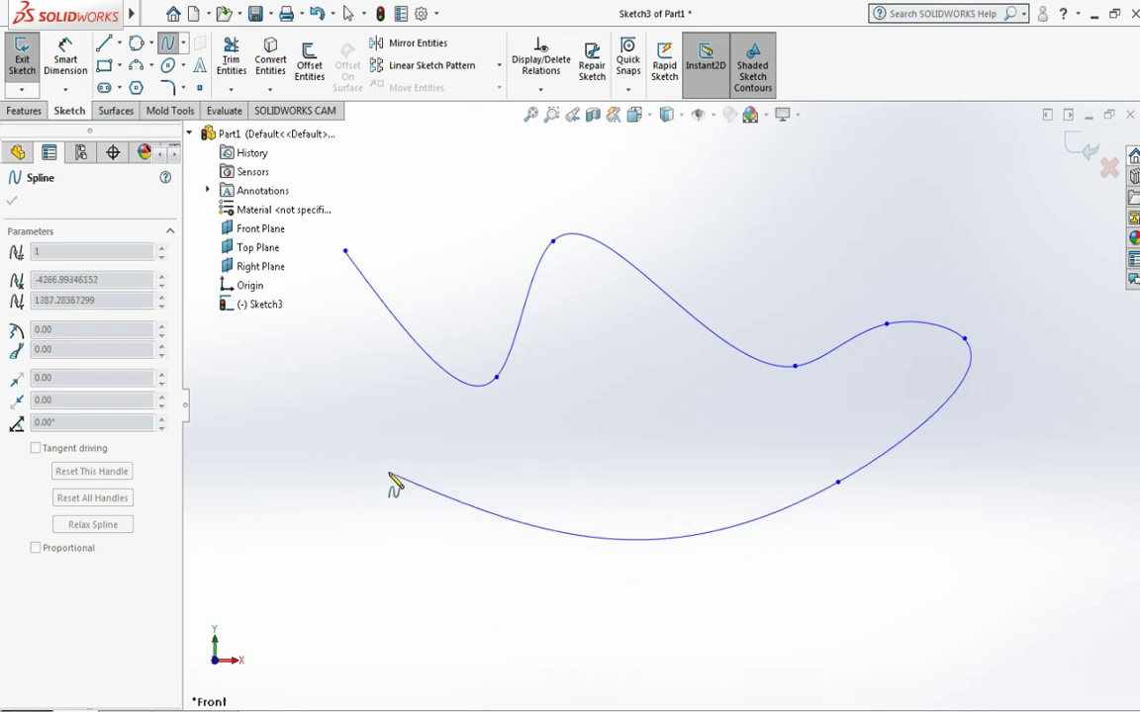
left_click_drag(391, 478, 389, 473)
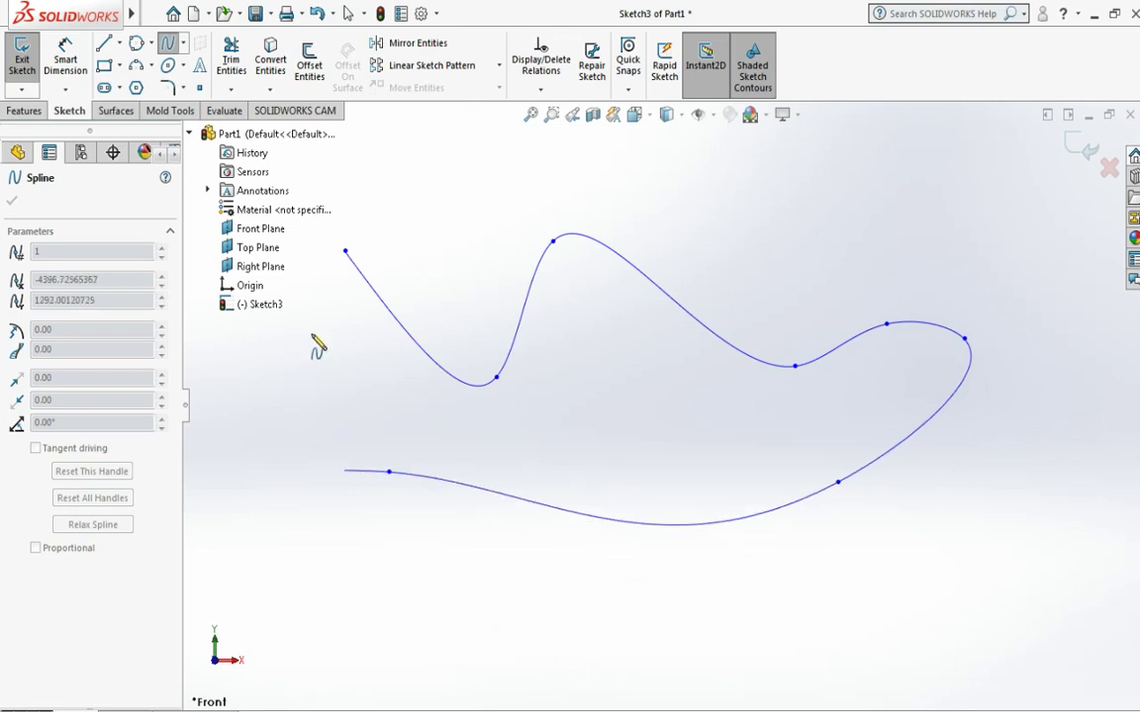
left_click(183, 45)
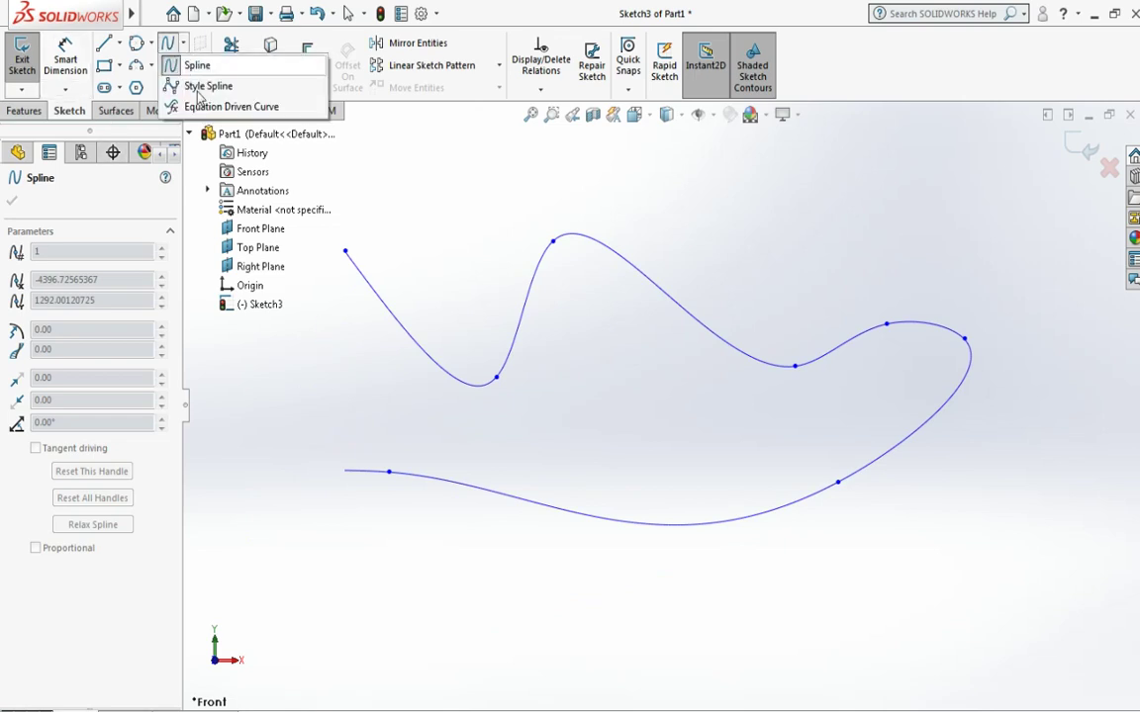
Step: Switch to Style Spline and place the first Bezier control points below the wavy spline
left_click(203, 86)
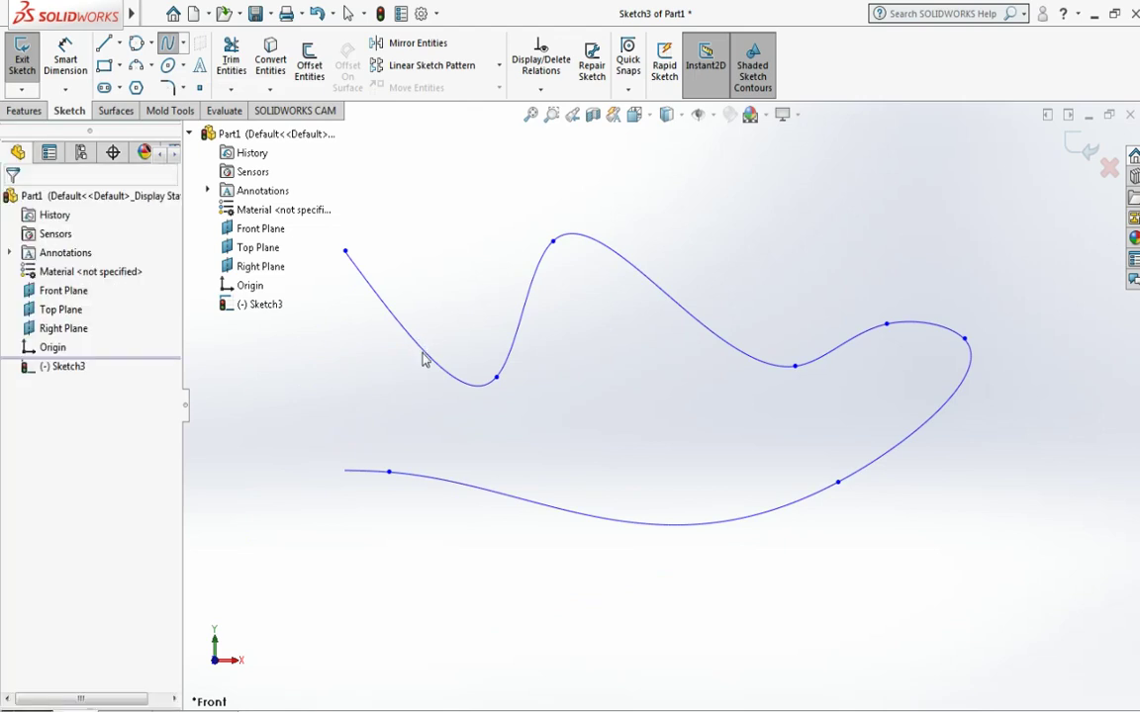
left_click(453, 385)
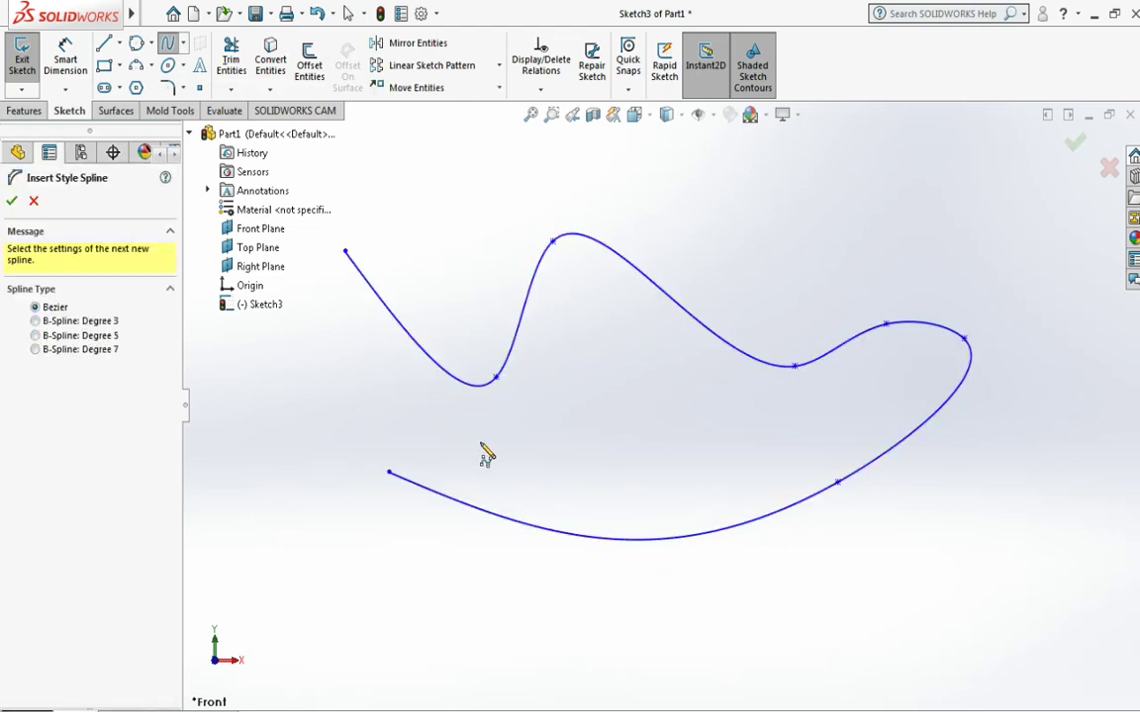
key("z")
key("z")
key("z")
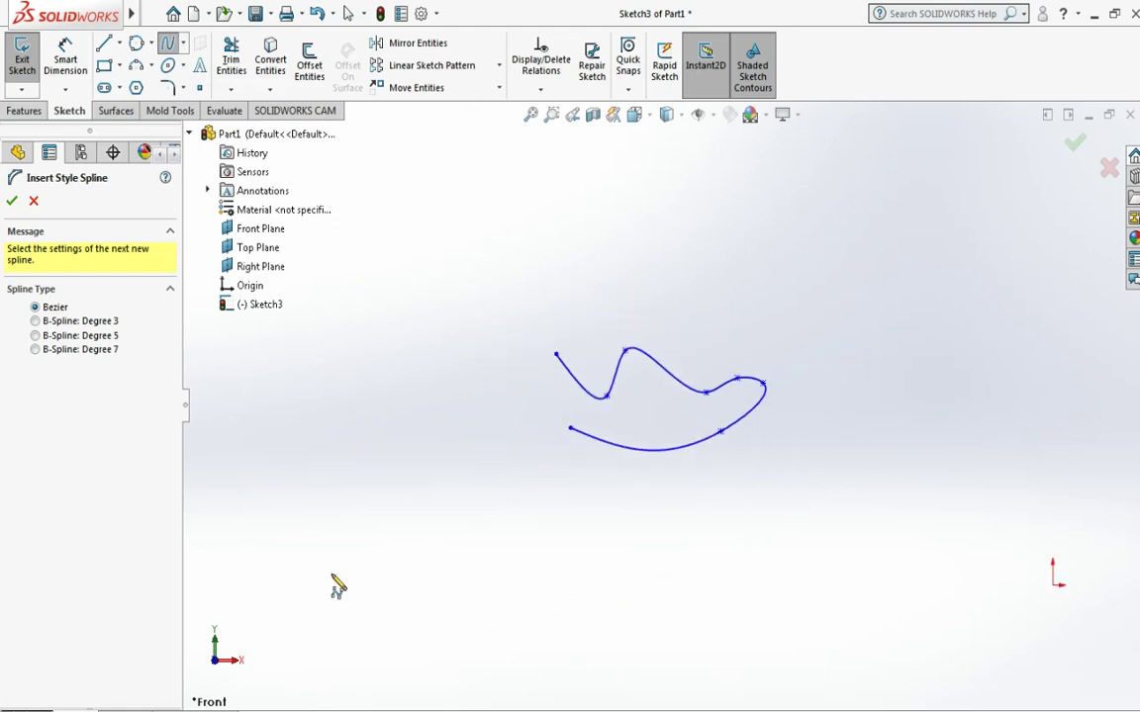
left_click(321, 489)
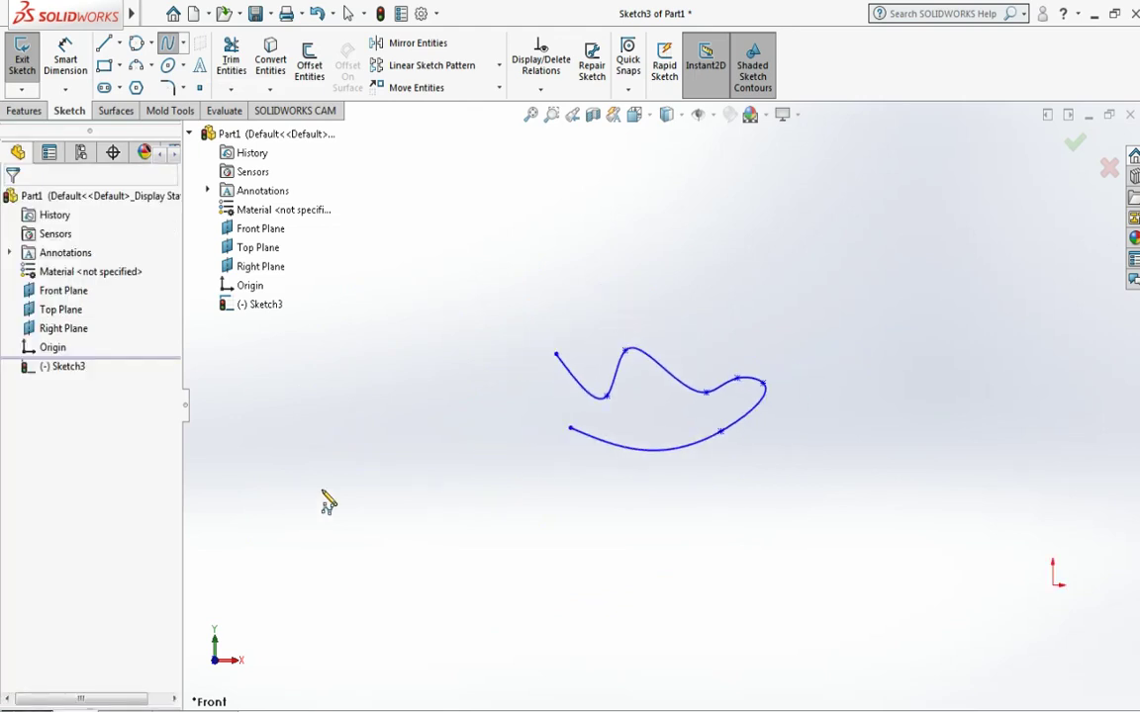
left_click(377, 573)
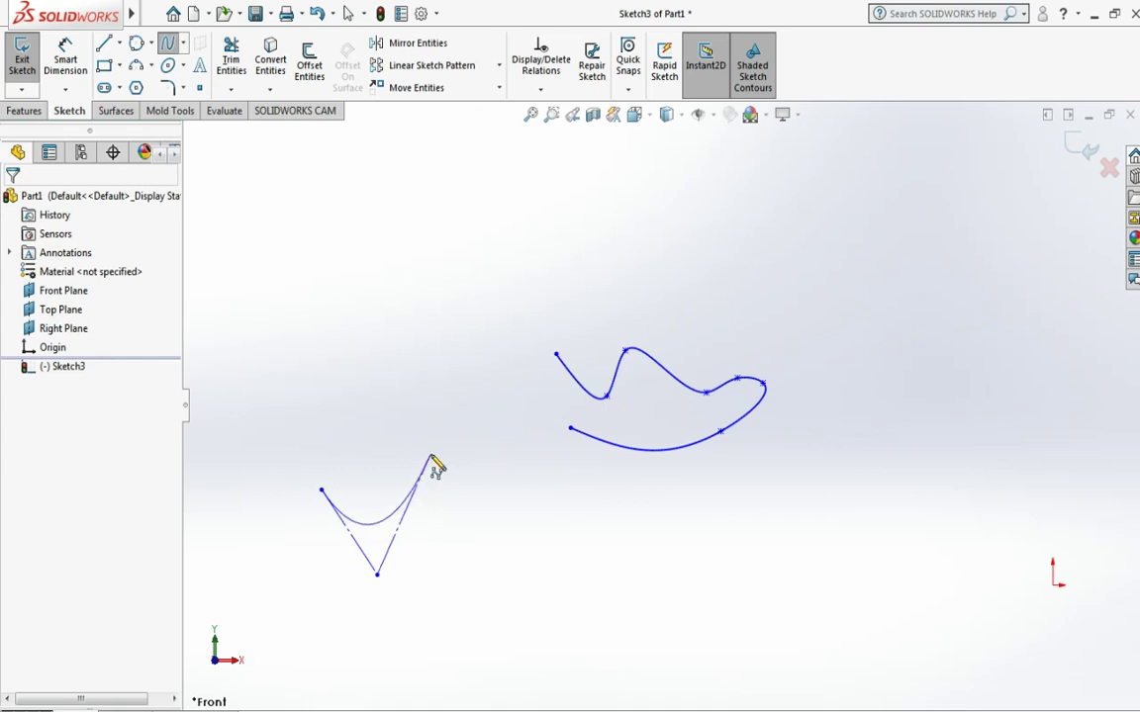
left_click(431, 456)
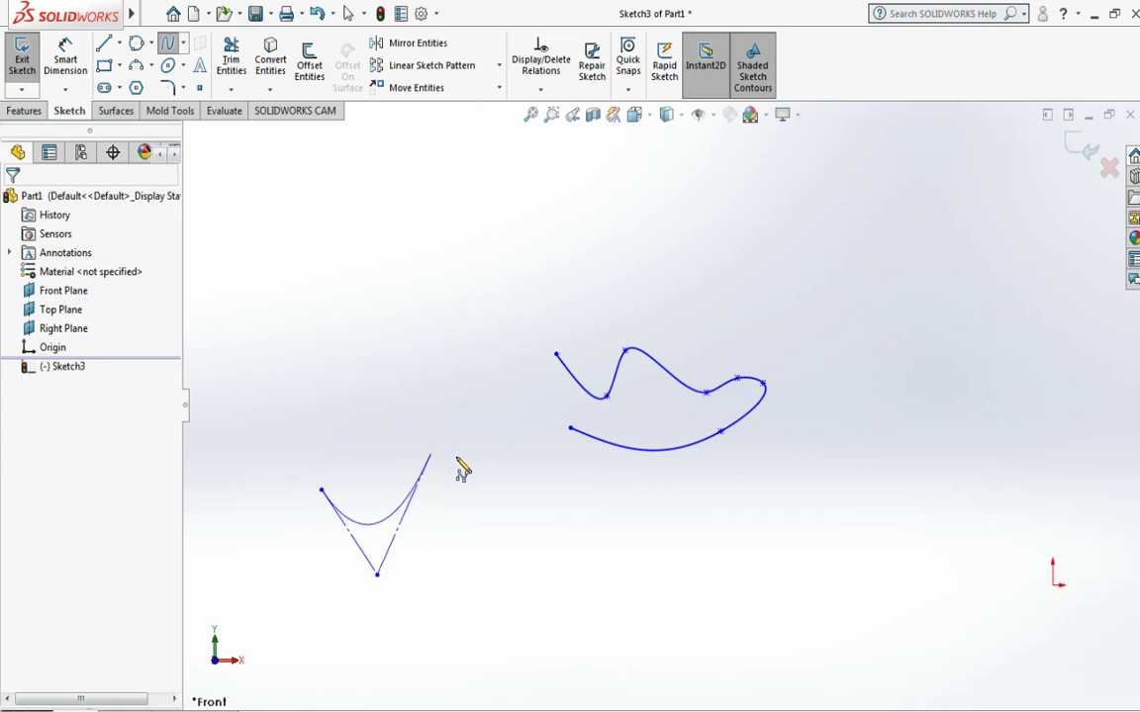
left_click(598, 517)
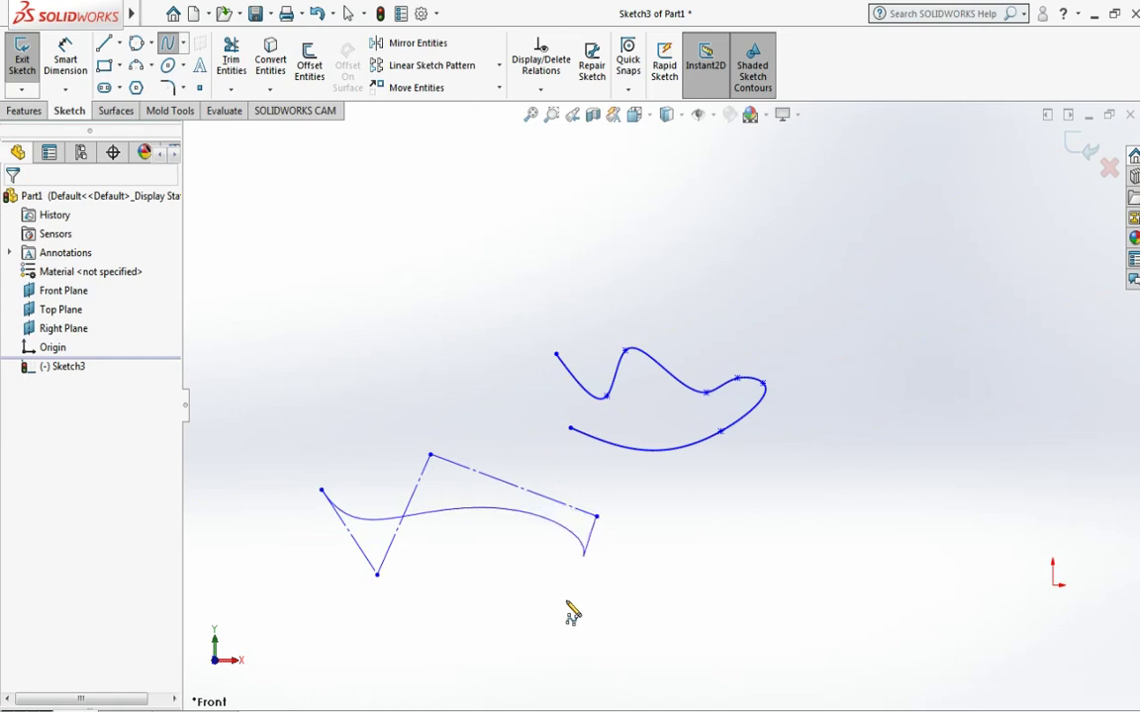
double_click(556, 612)
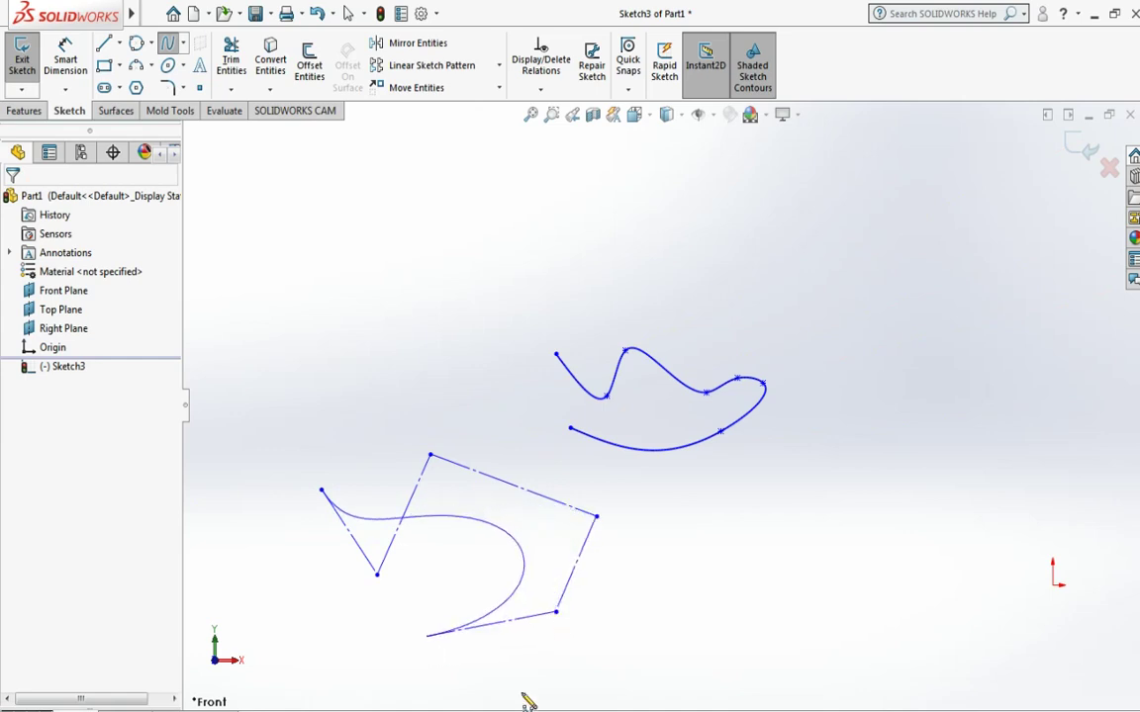
Step: Add control points at the bottom, lower right, middle and far left to form the hook
left_click(658, 626)
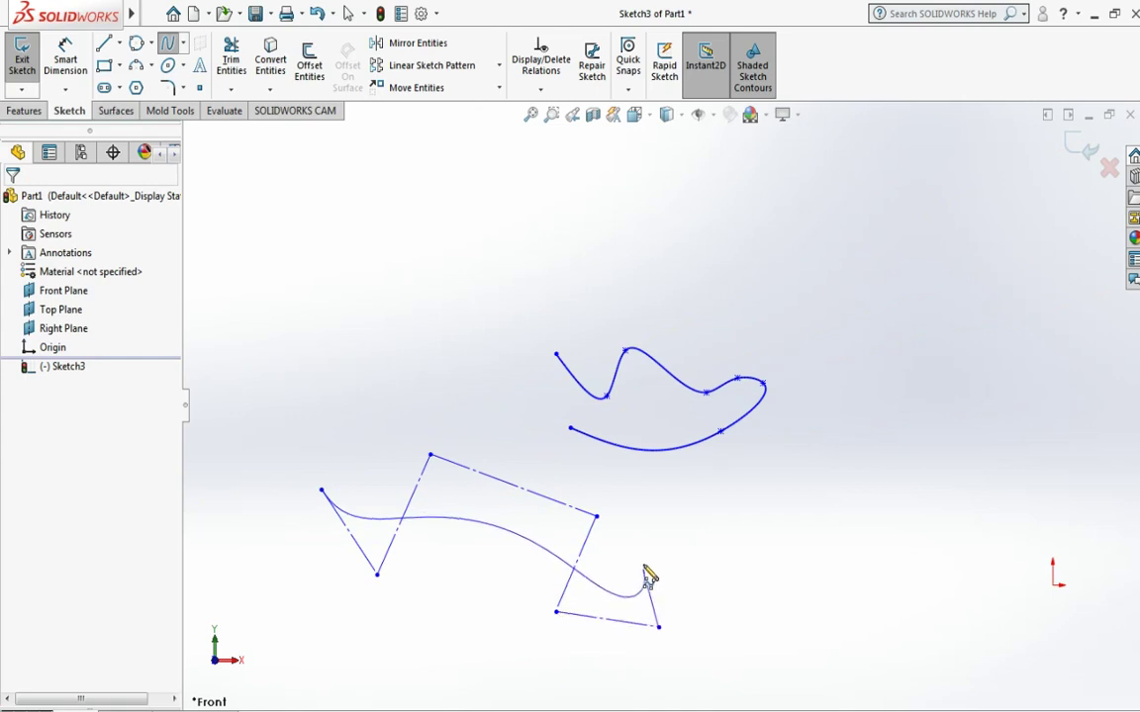
left_click(643, 567)
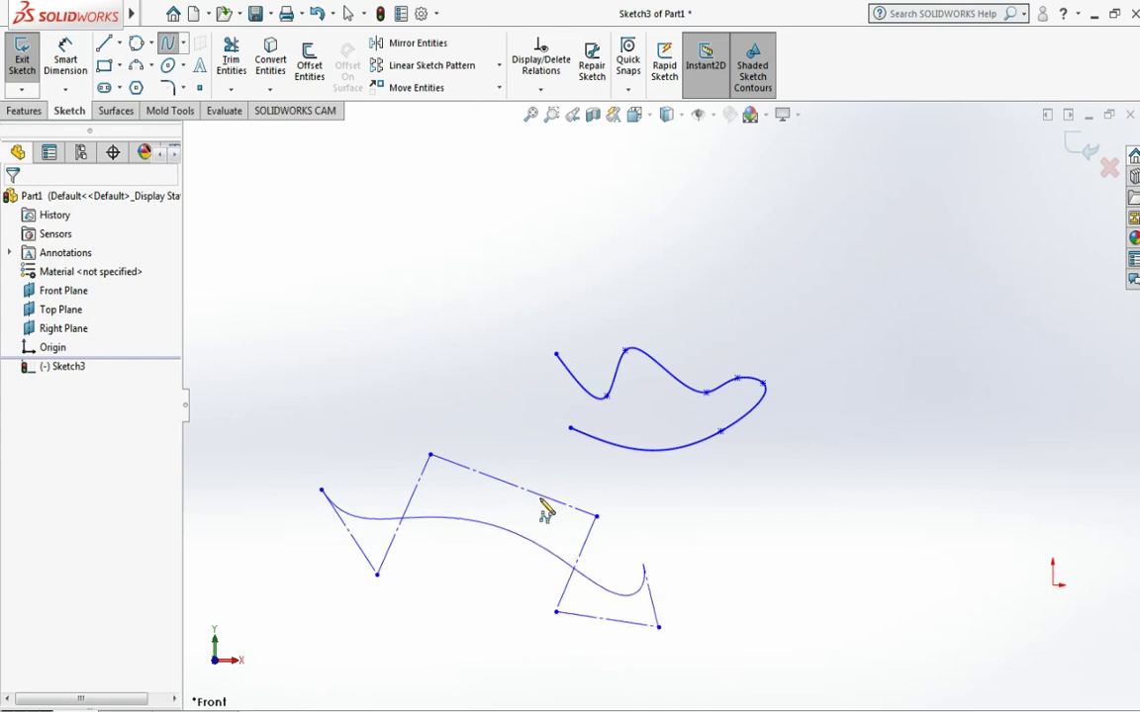
left_click(547, 437)
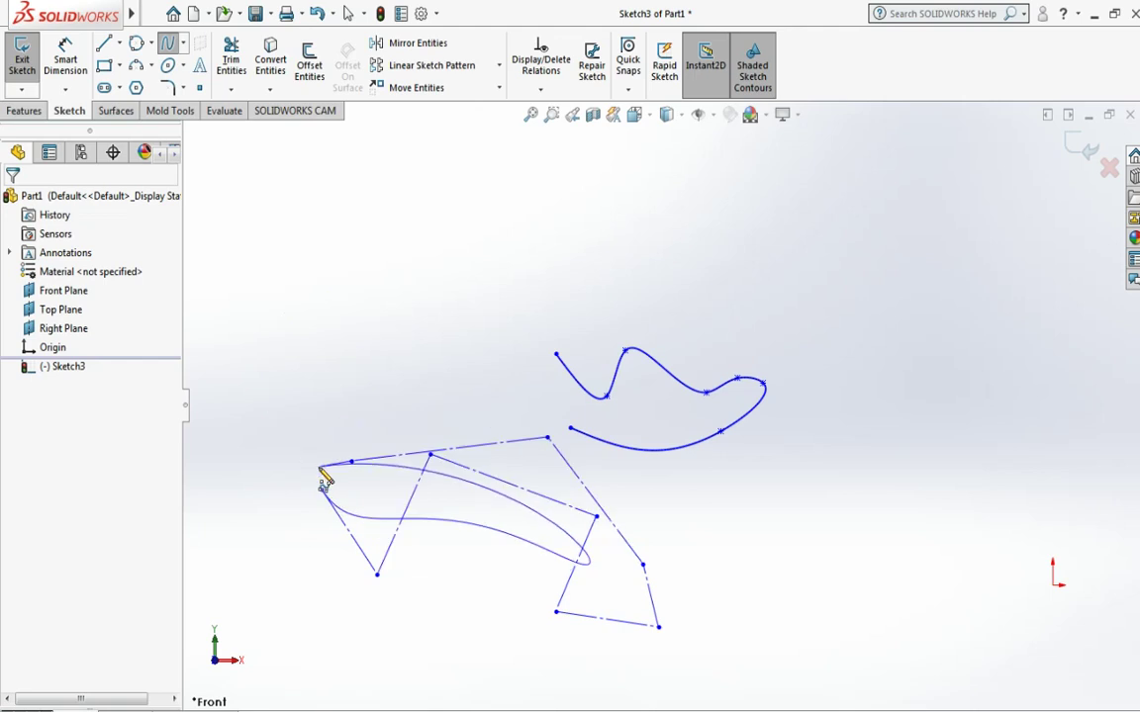
left_click(319, 467)
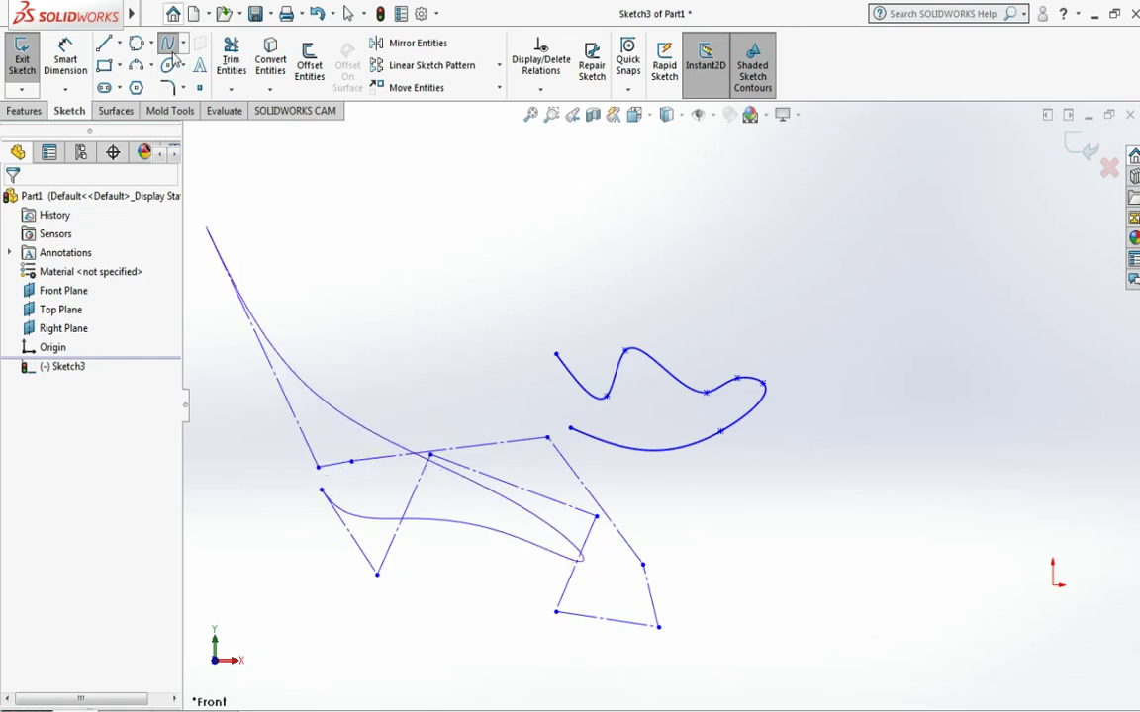
key("Escape")
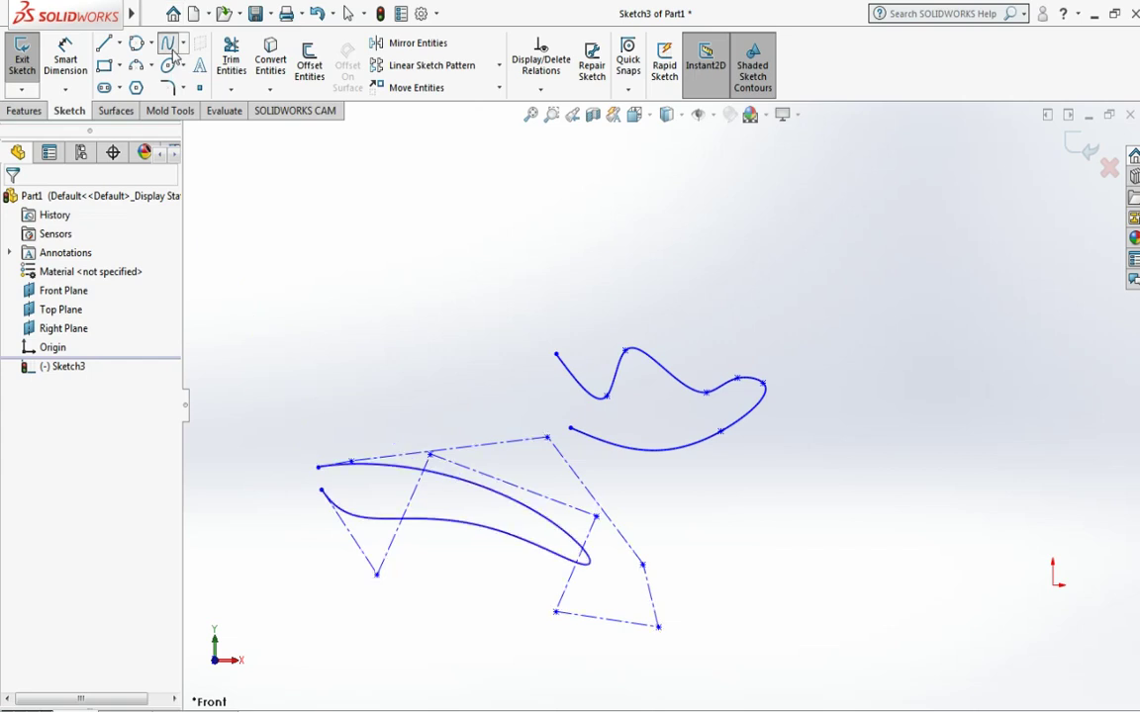
key("Escape")
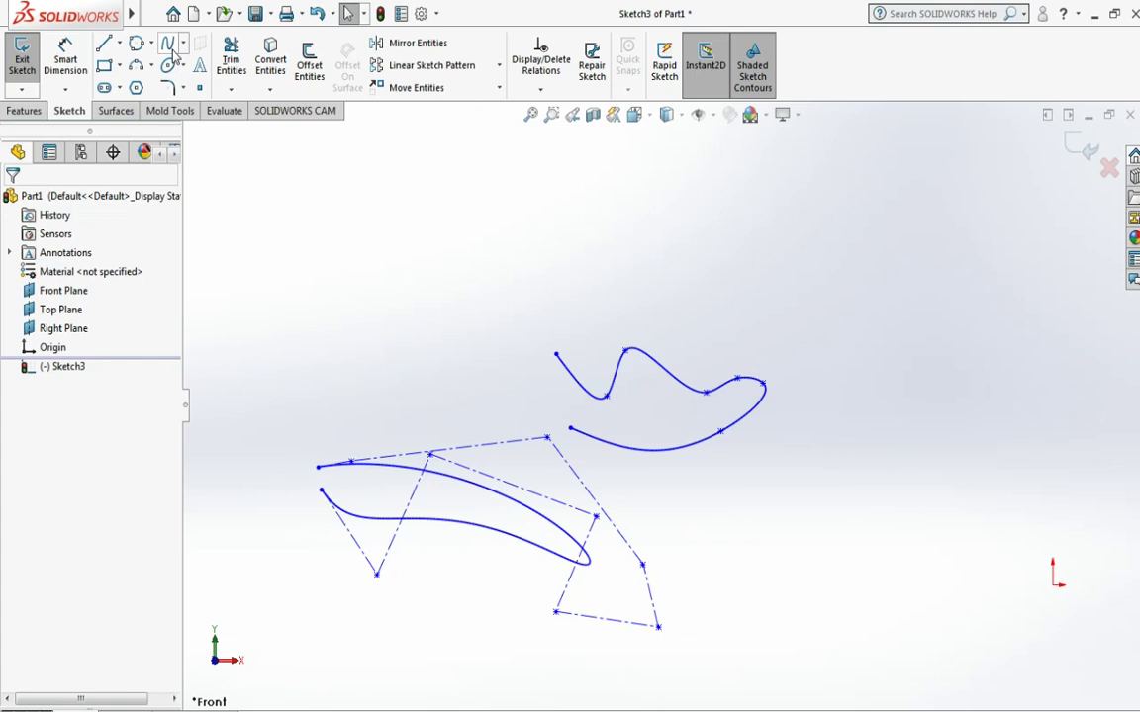
left_click(183, 43)
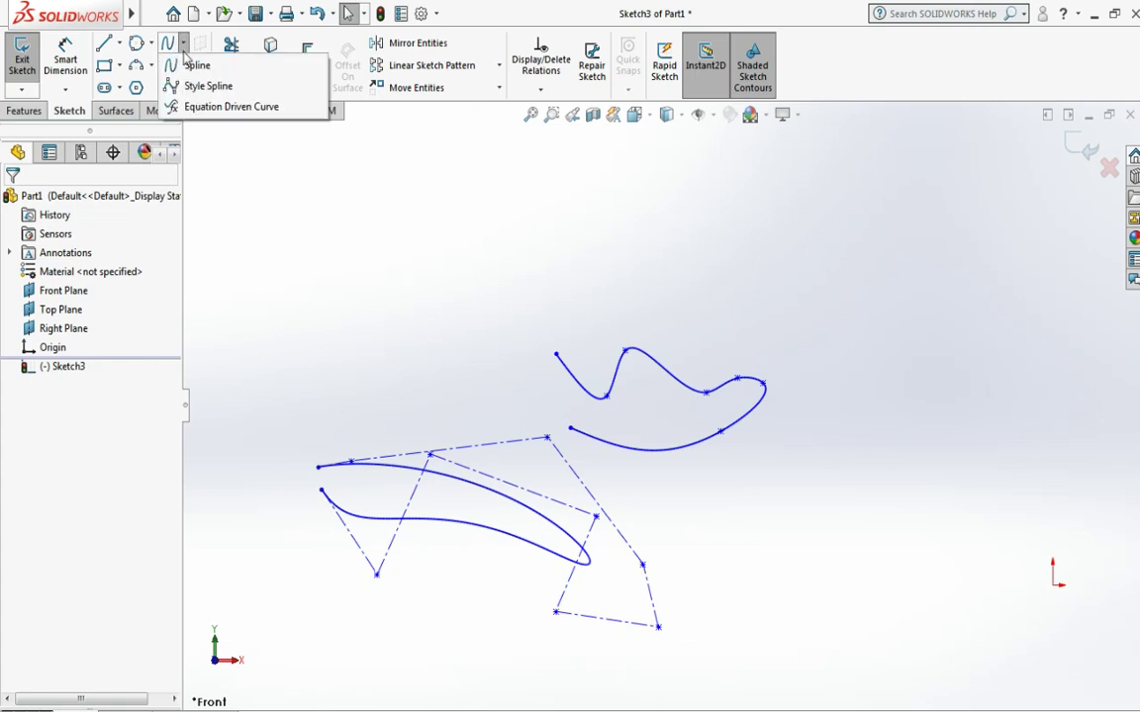
left_click(202, 109)
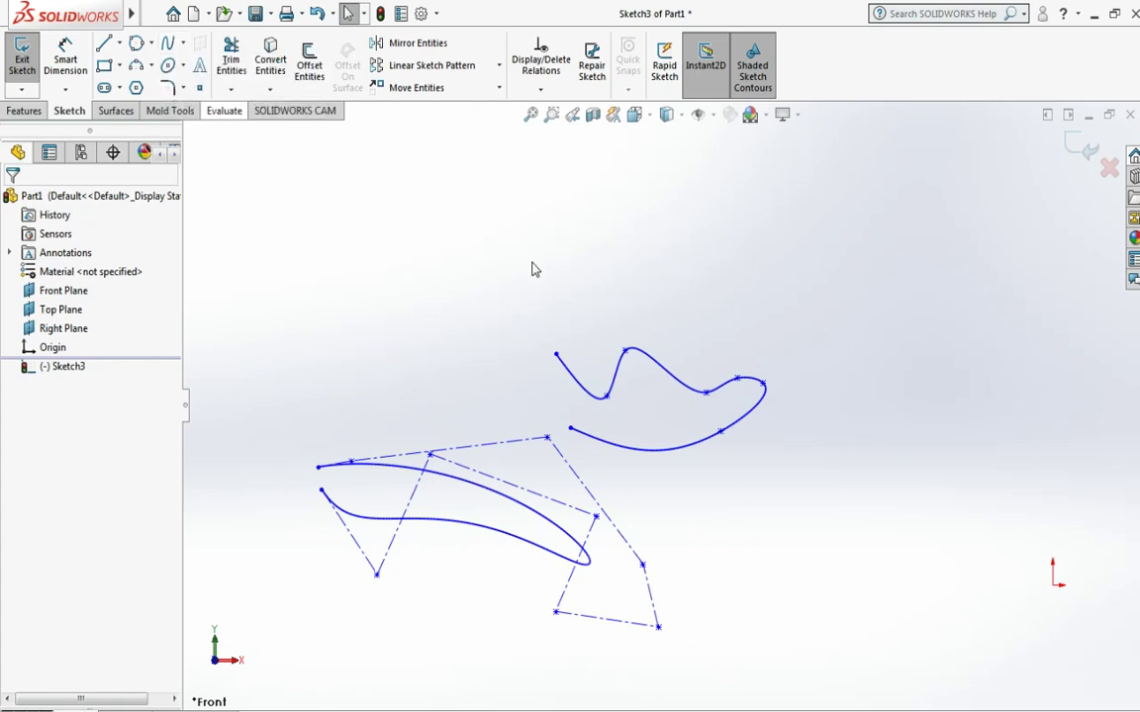
scroll(539, 272, "up", 1)
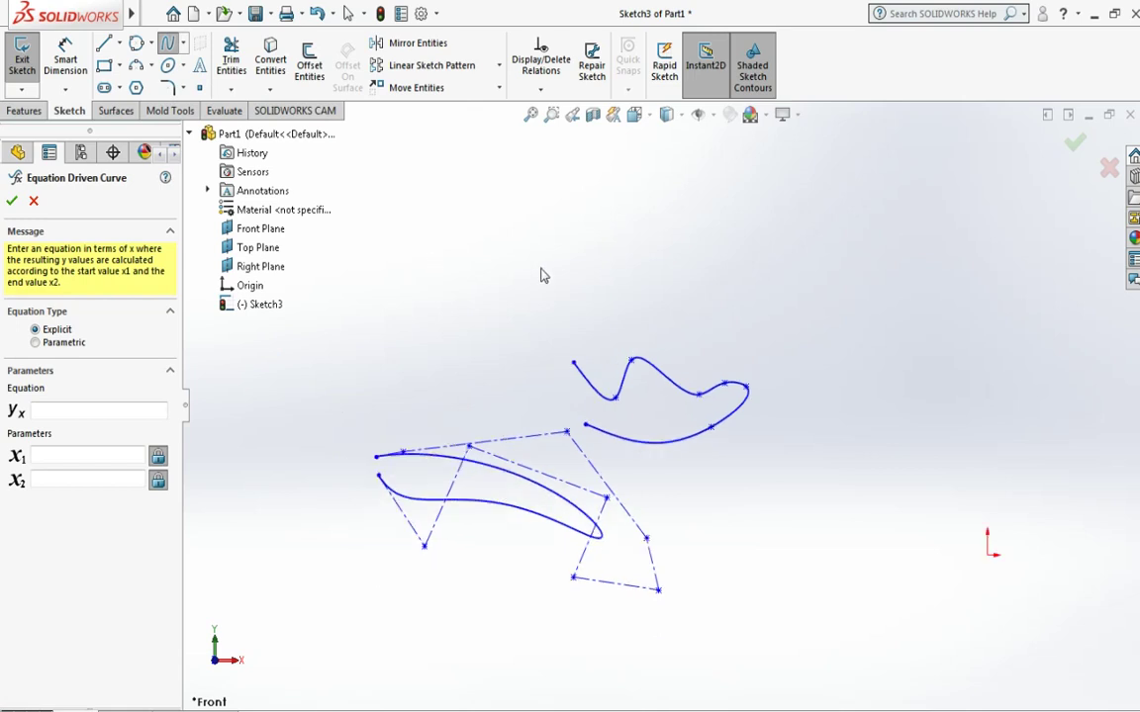
scroll(553, 264, "up", 1)
scroll(552, 264, "up", 1)
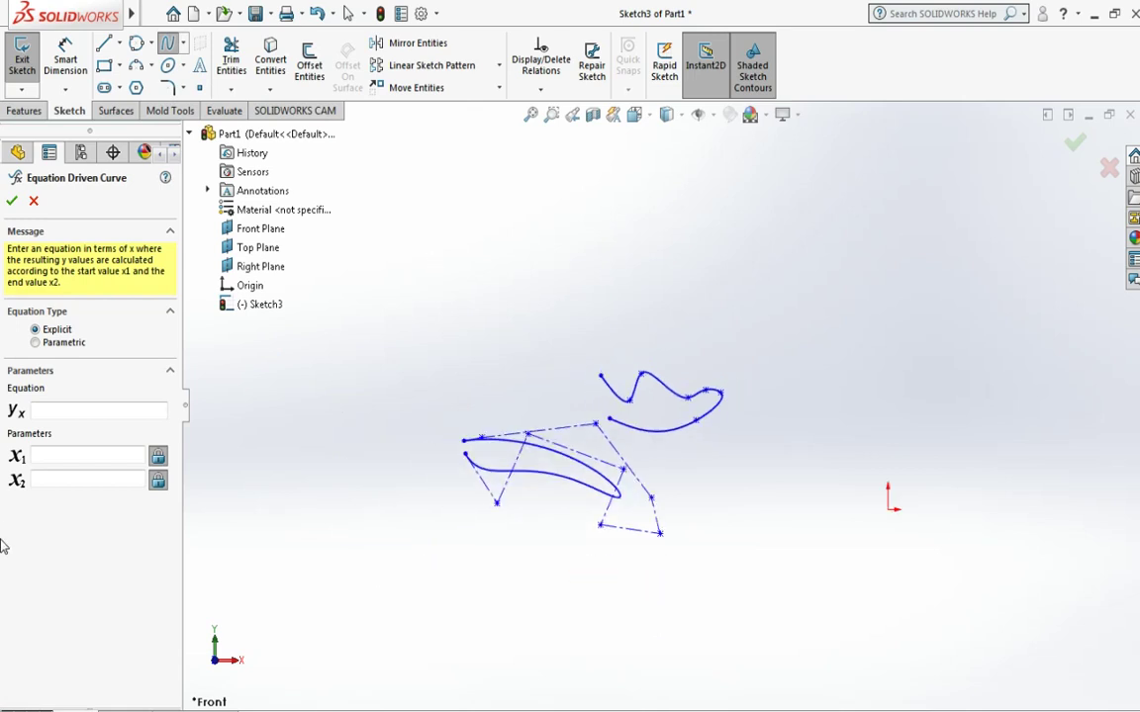
left_click(77, 410)
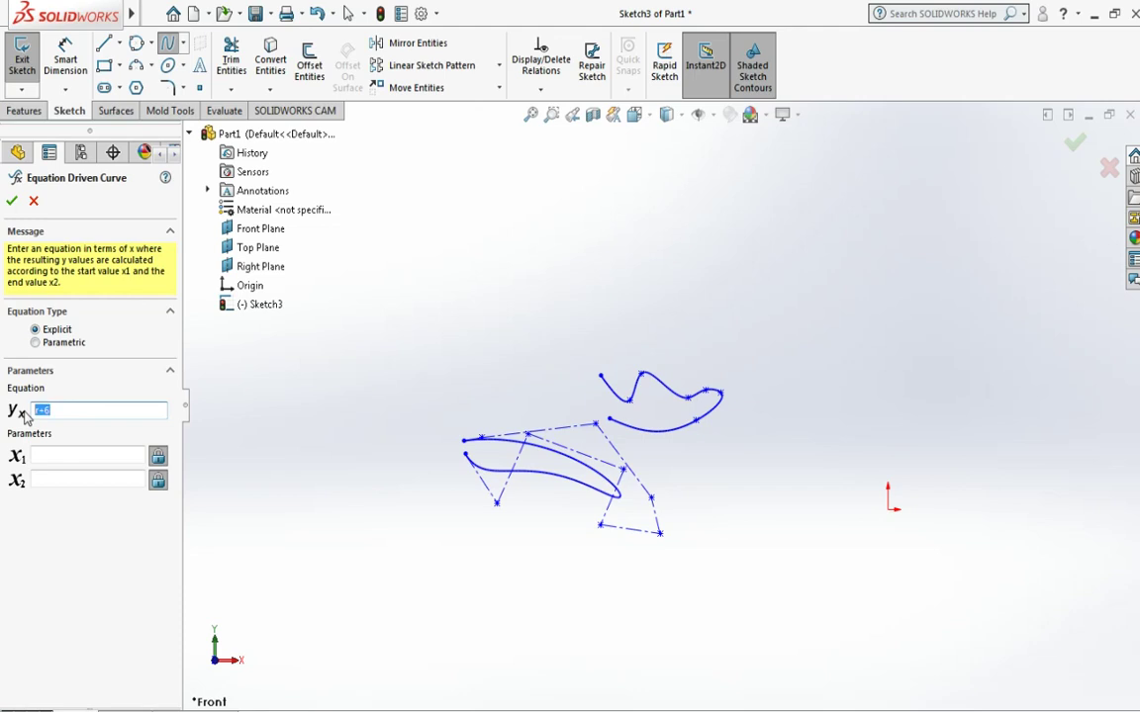
key("BackSpace")
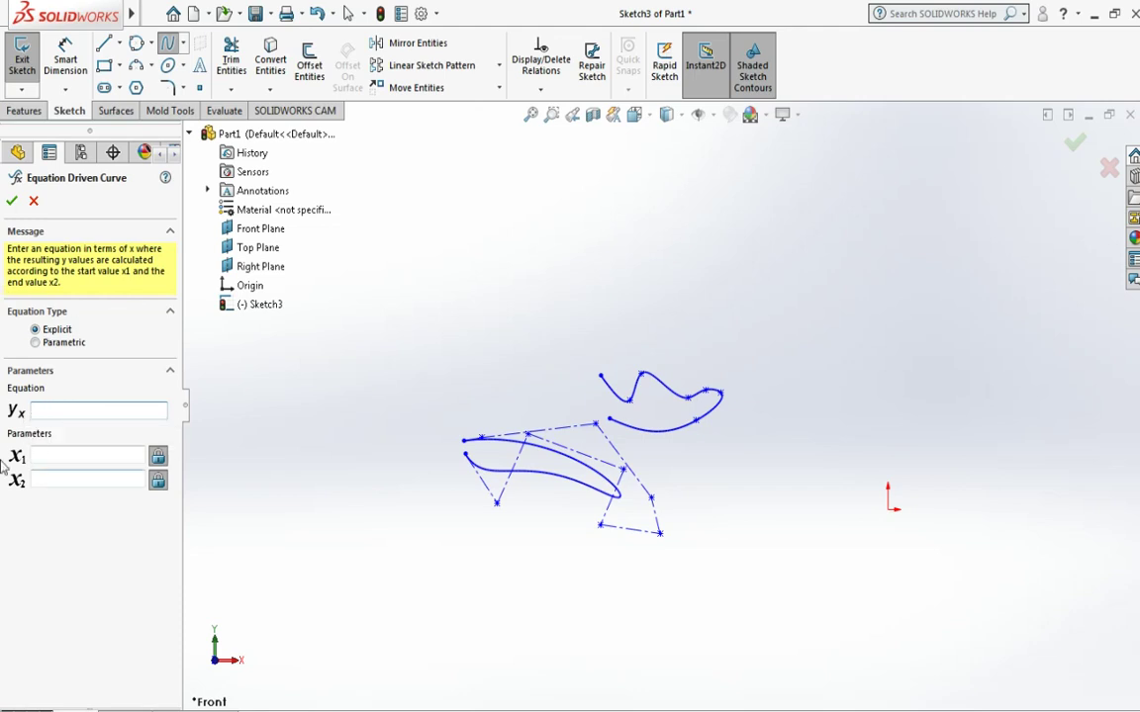
left_click(30, 200)
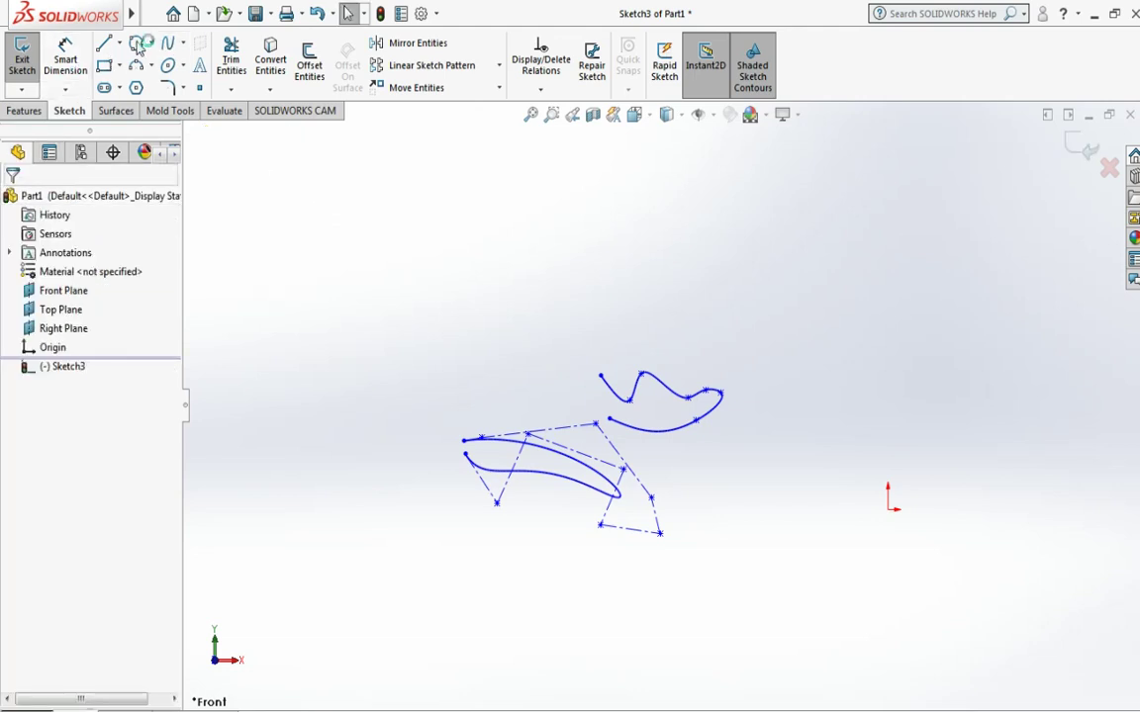
Step: Draw a tilted ellipse above the splines with radii of about 4309.11 and 1802.81
left_click(182, 66)
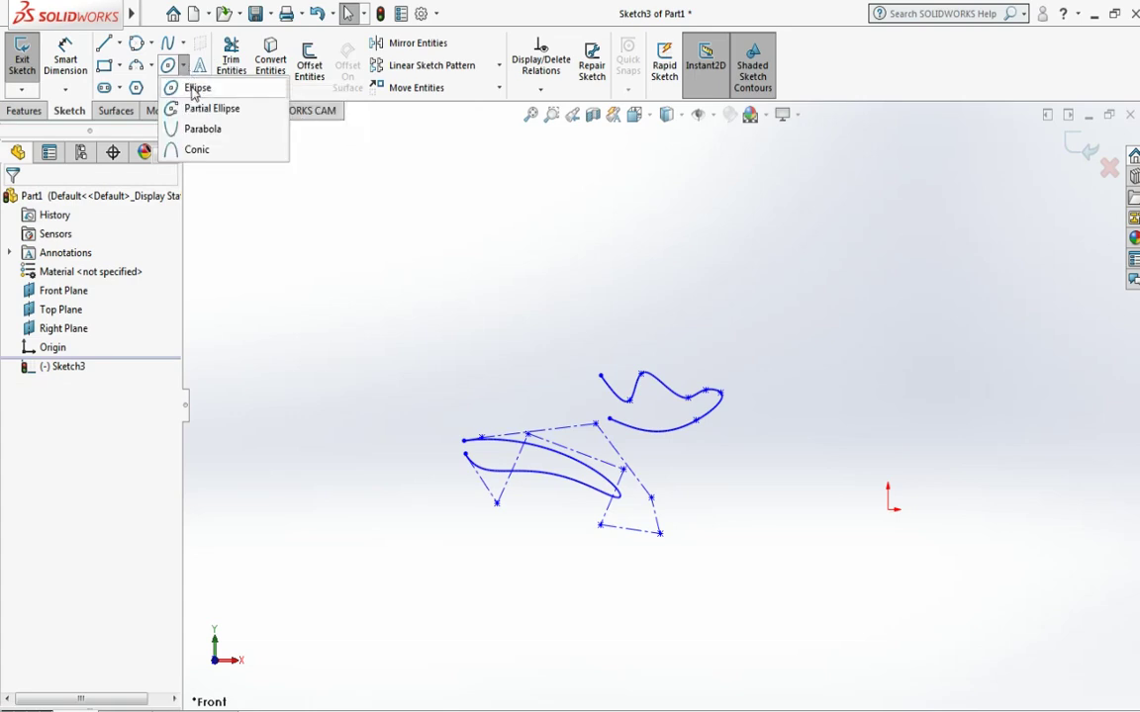
left_click(196, 88)
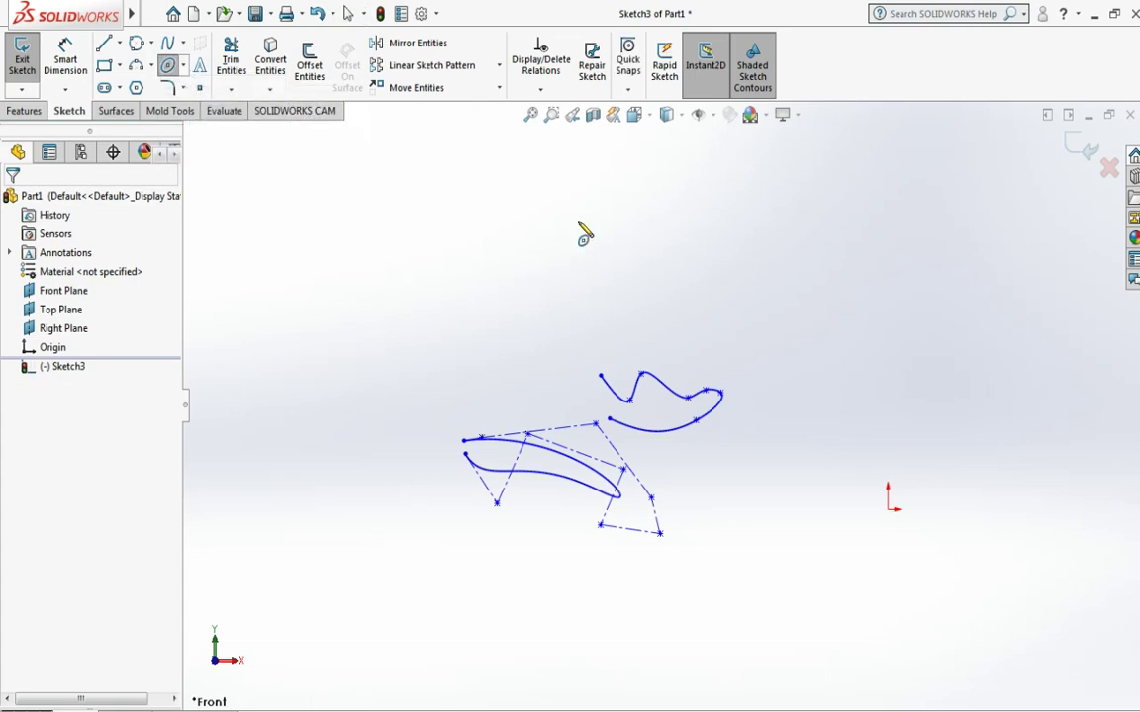
scroll(598, 218, "up", 3)
scroll(588, 216, "down", 3)
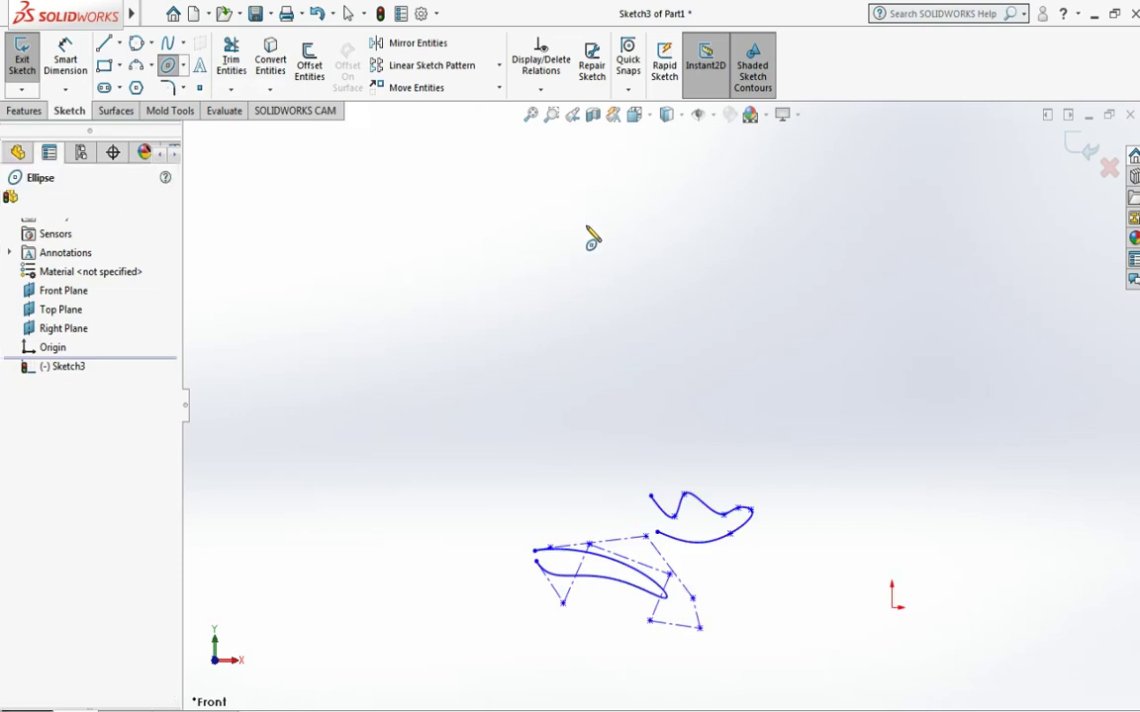
left_click(455, 203)
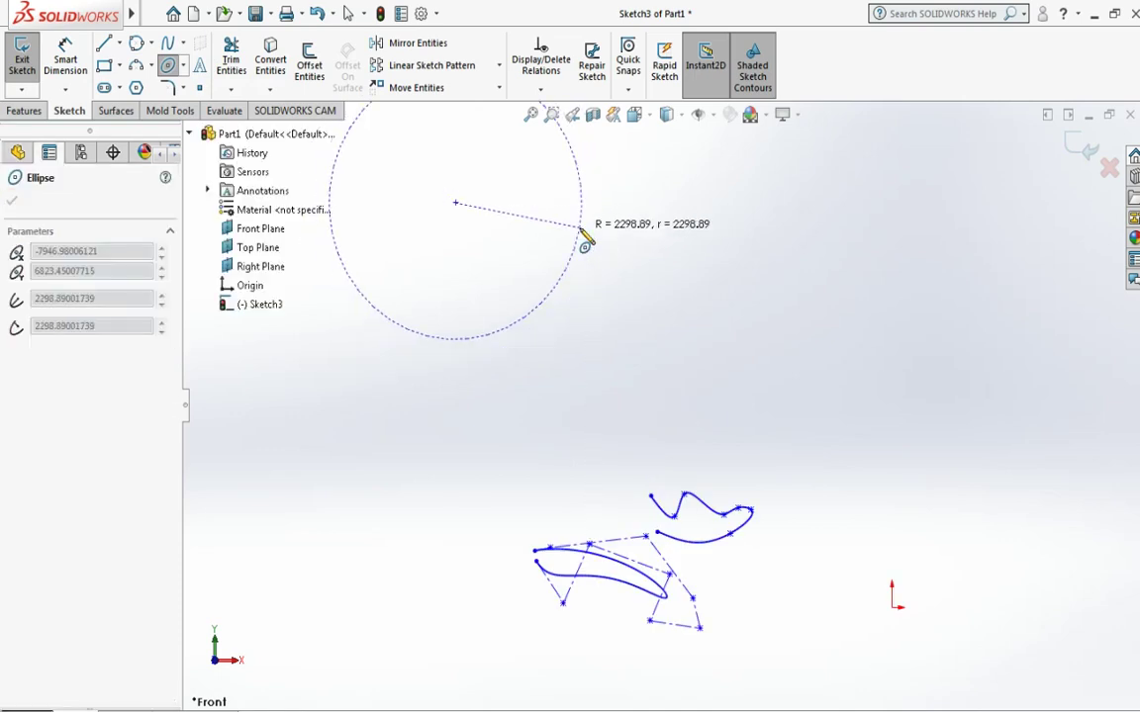
key("z")
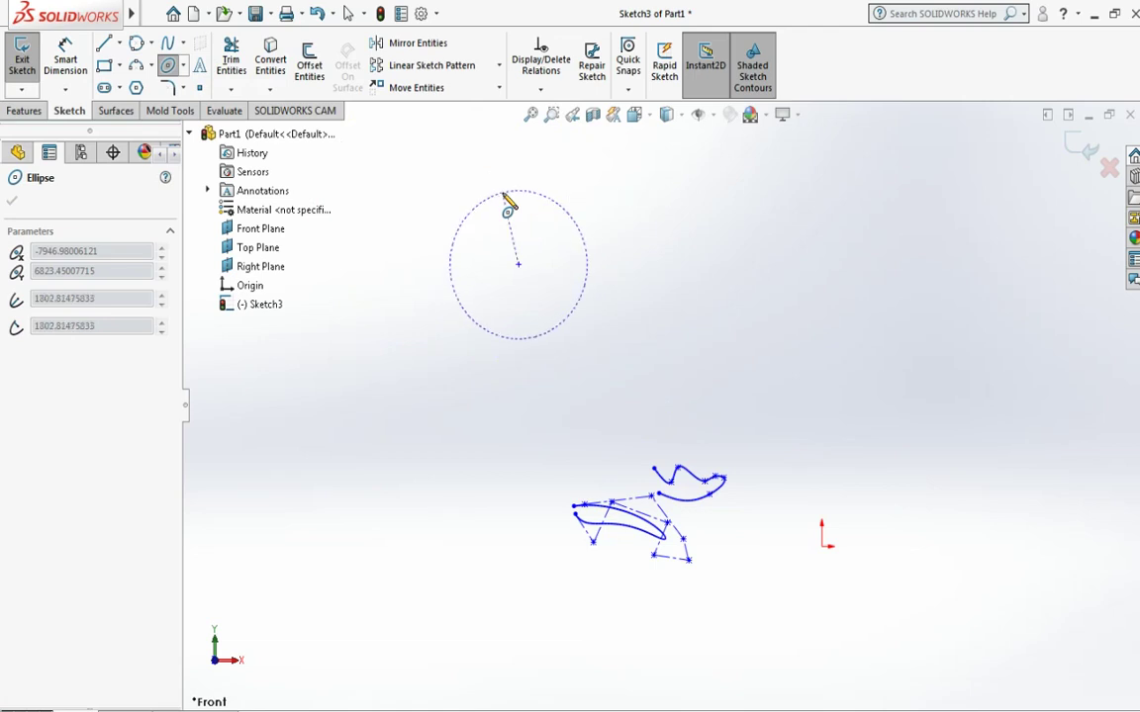
left_click(508, 206)
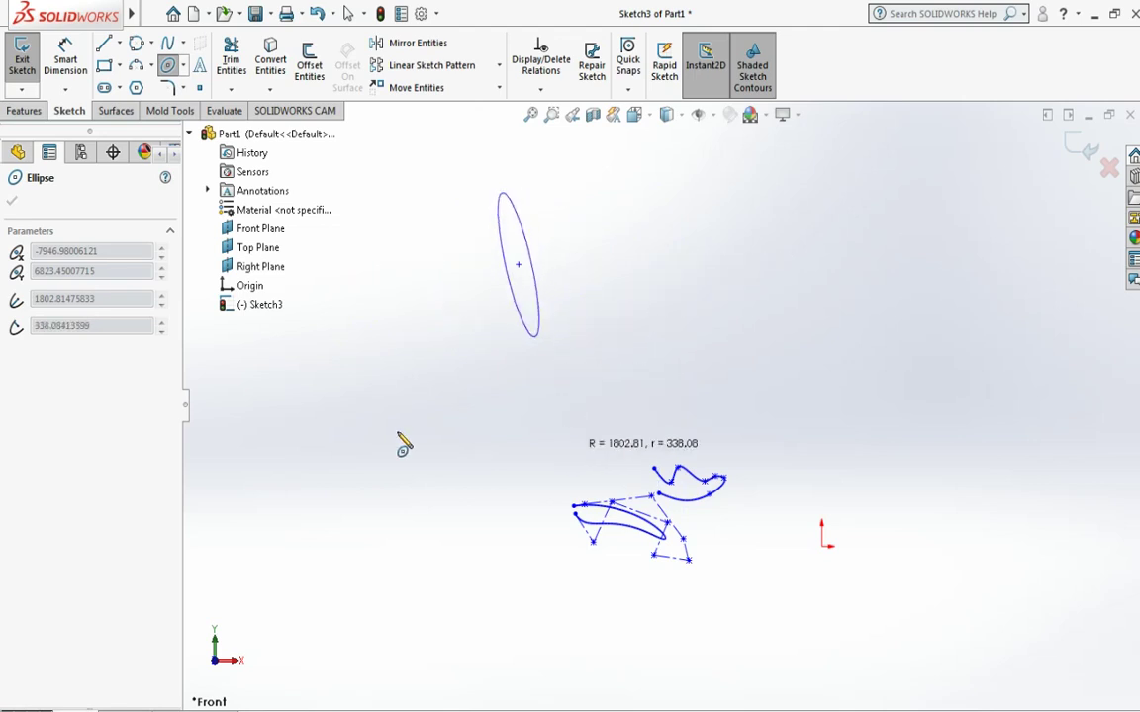
left_click(710, 346)
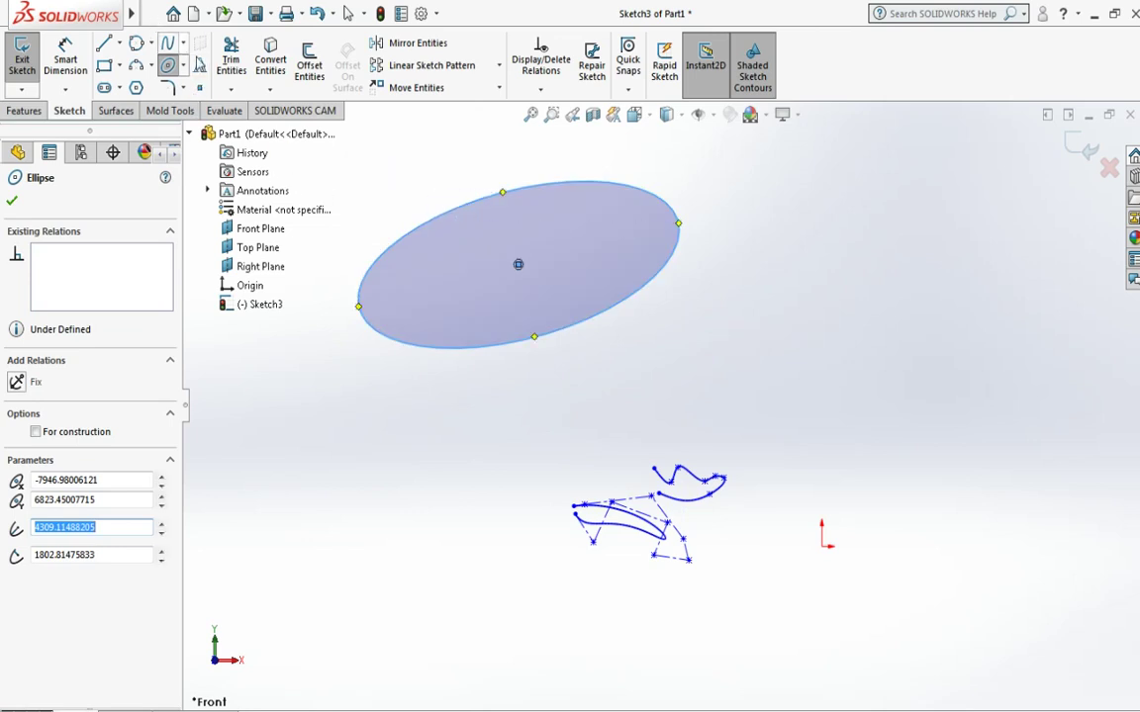
left_click(184, 66)
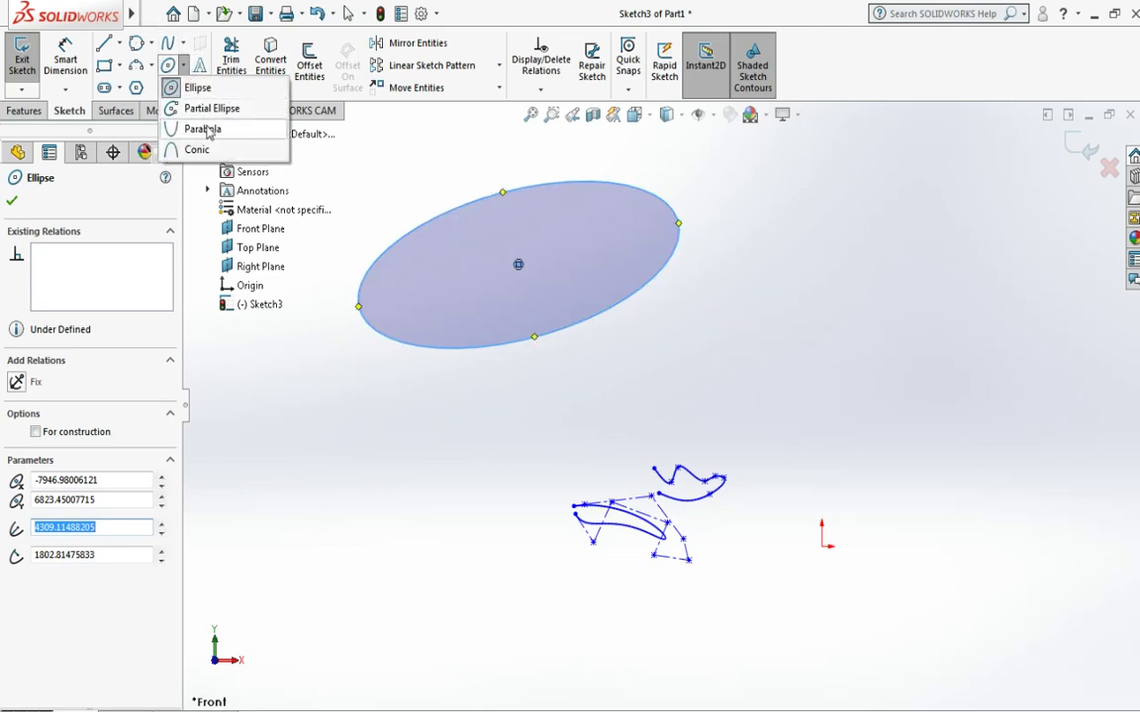
Step: Draw a partial ellipse arc right of the full ellipse, radii about 2939.85 and 1644.04
left_click(190, 109)
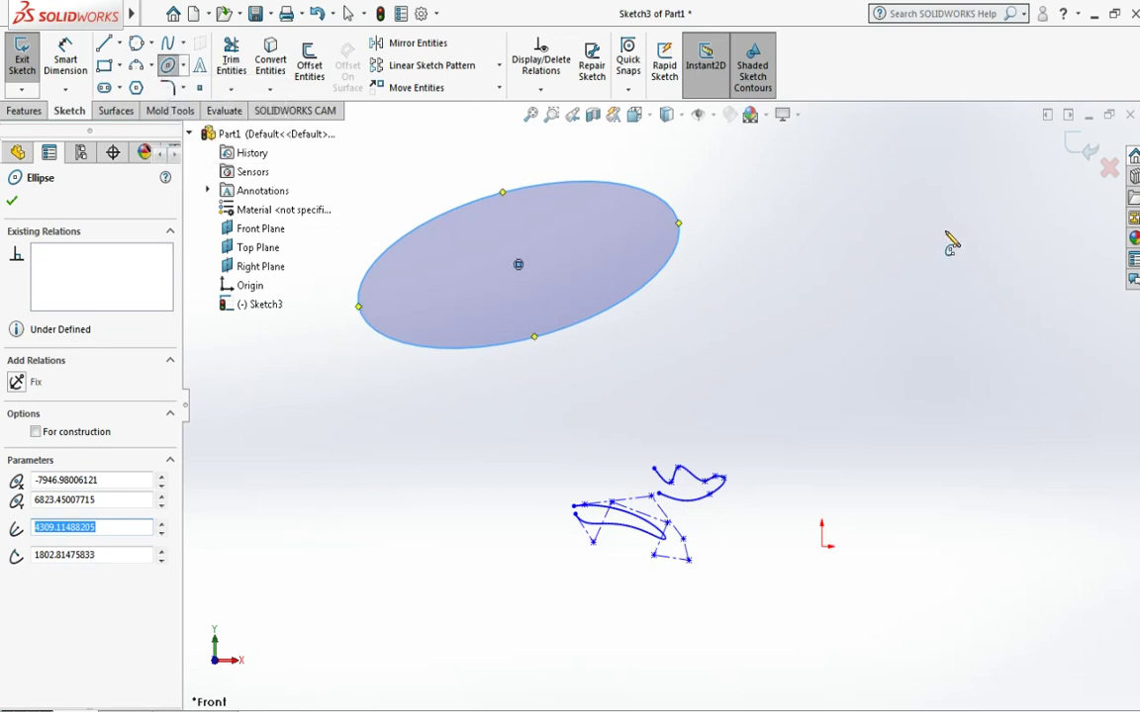
left_click(944, 231)
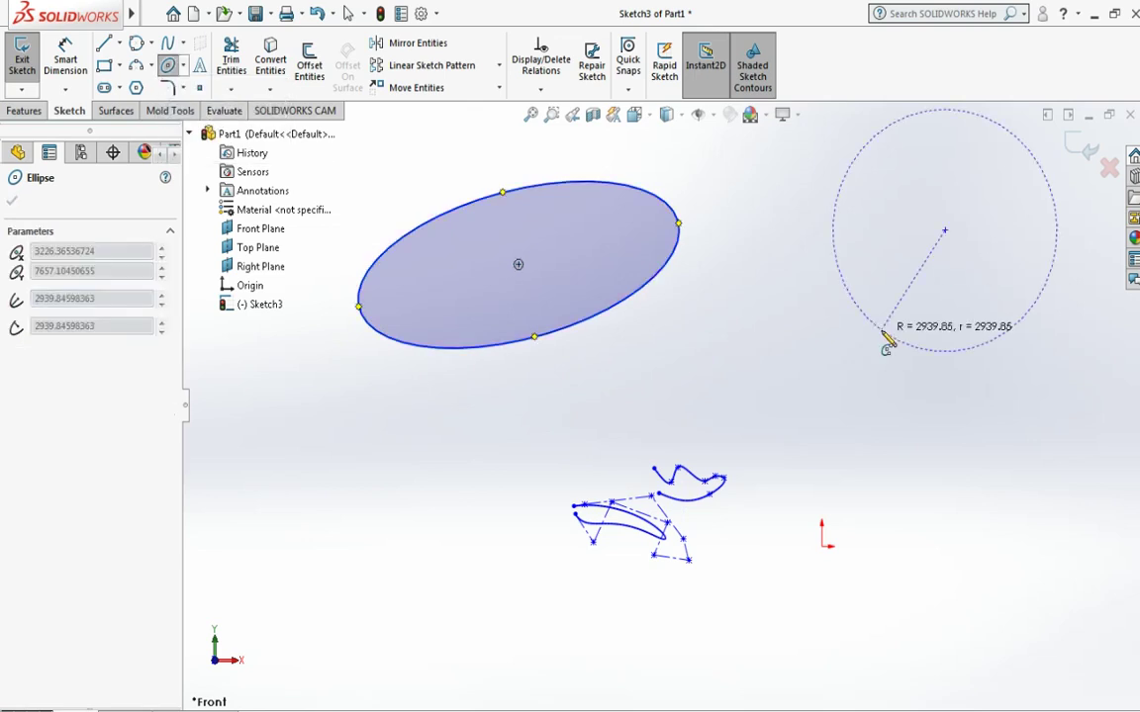
left_click(885, 338)
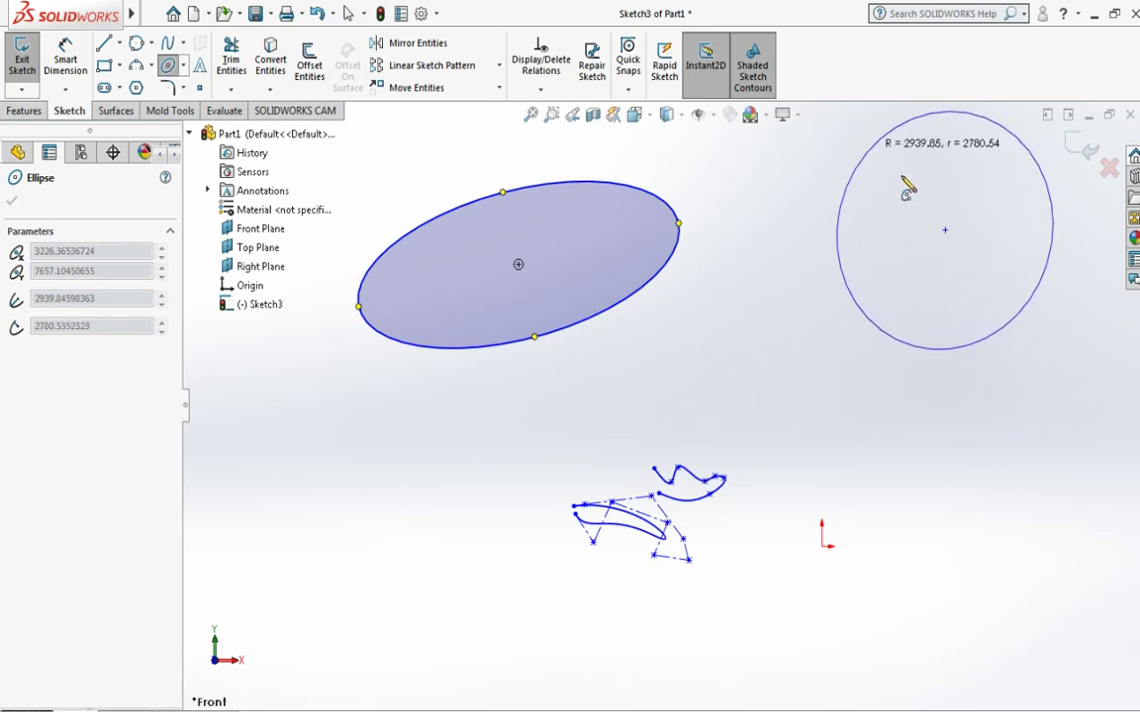
left_click(881, 217)
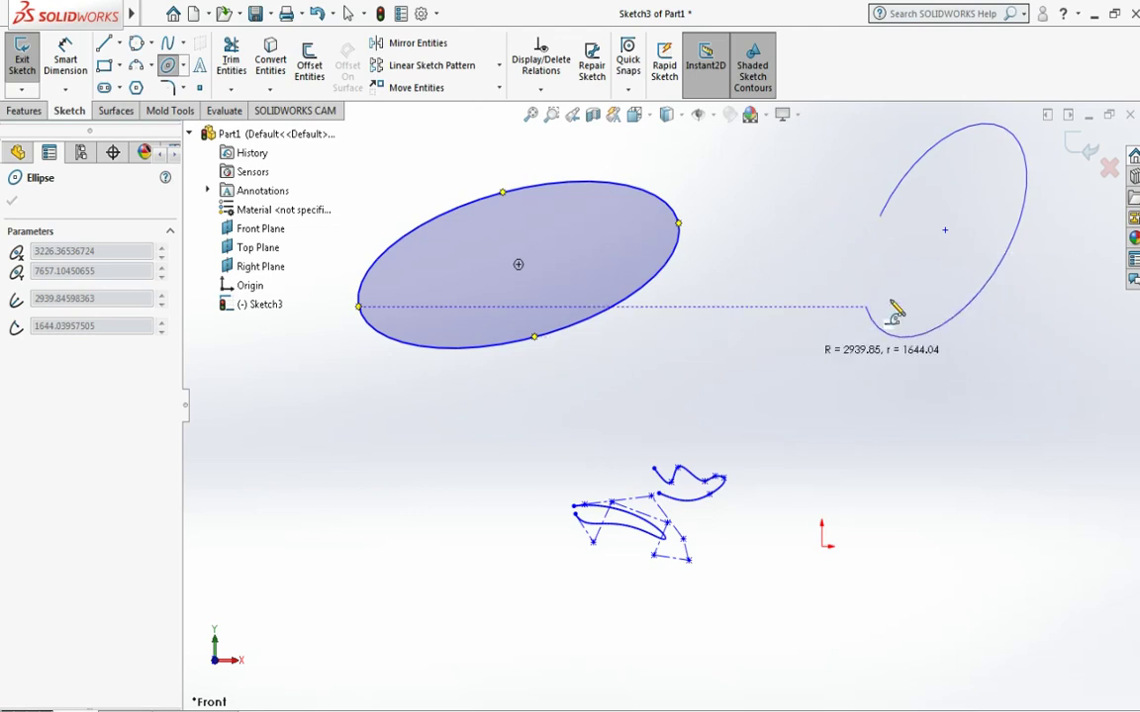
key("z")
key("z")
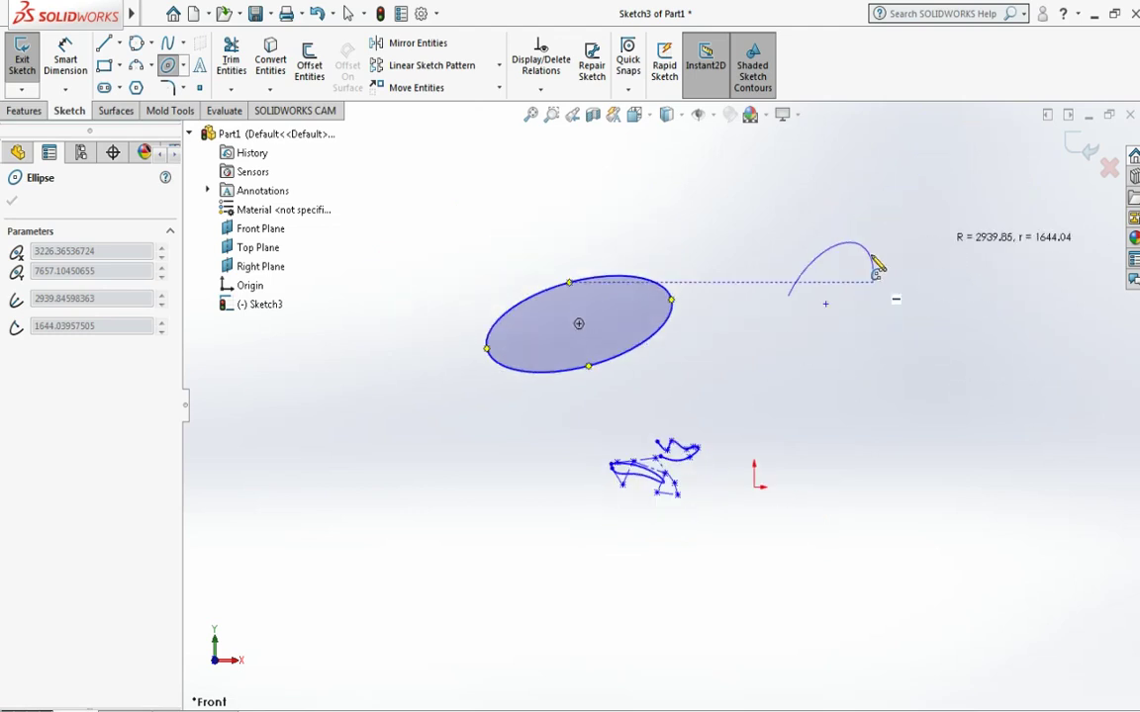
scroll(836, 297, "down", 2)
scroll(829, 336, "down", 2)
scroll(830, 356, "down", 3)
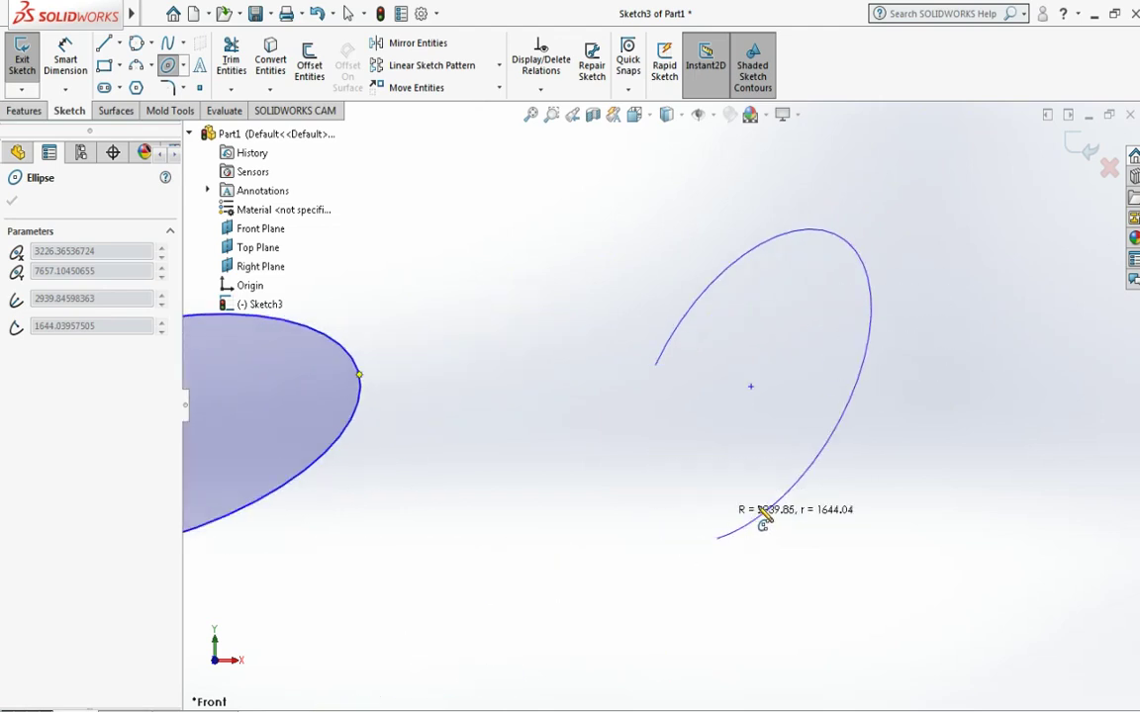
left_click(763, 516)
left_click(763, 516)
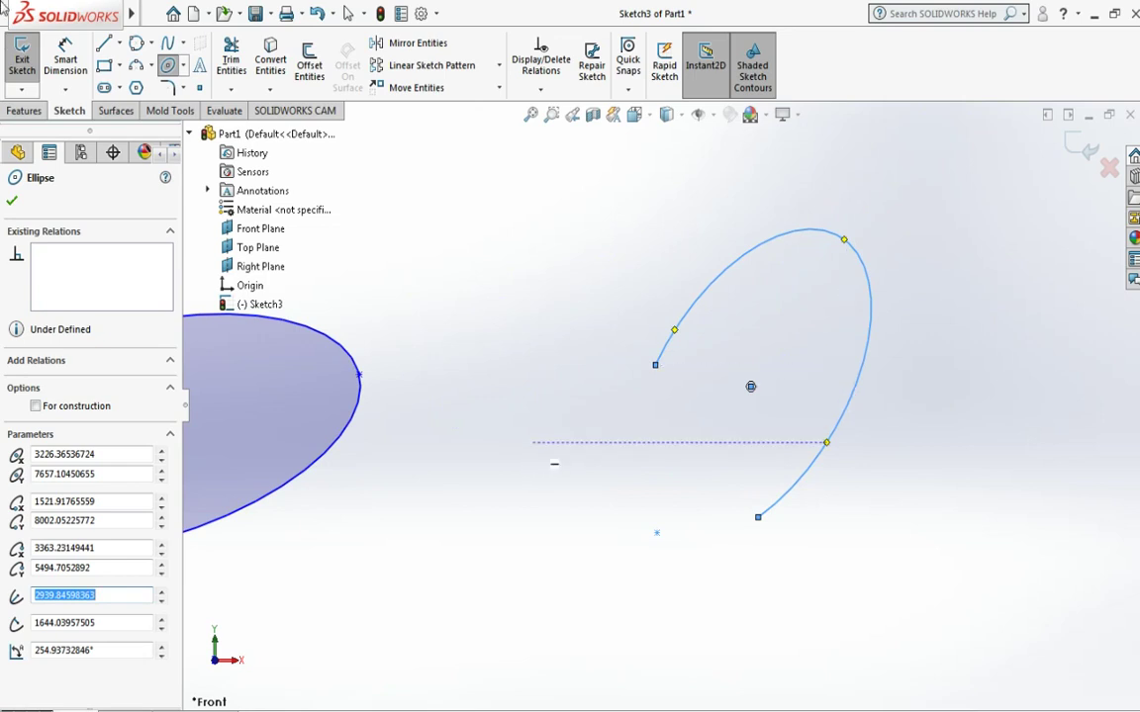
Step: Draw a second partial ellipse arc crossing the ellipse, radii about 3516.81 and 2187.92
left_click(398, 281)
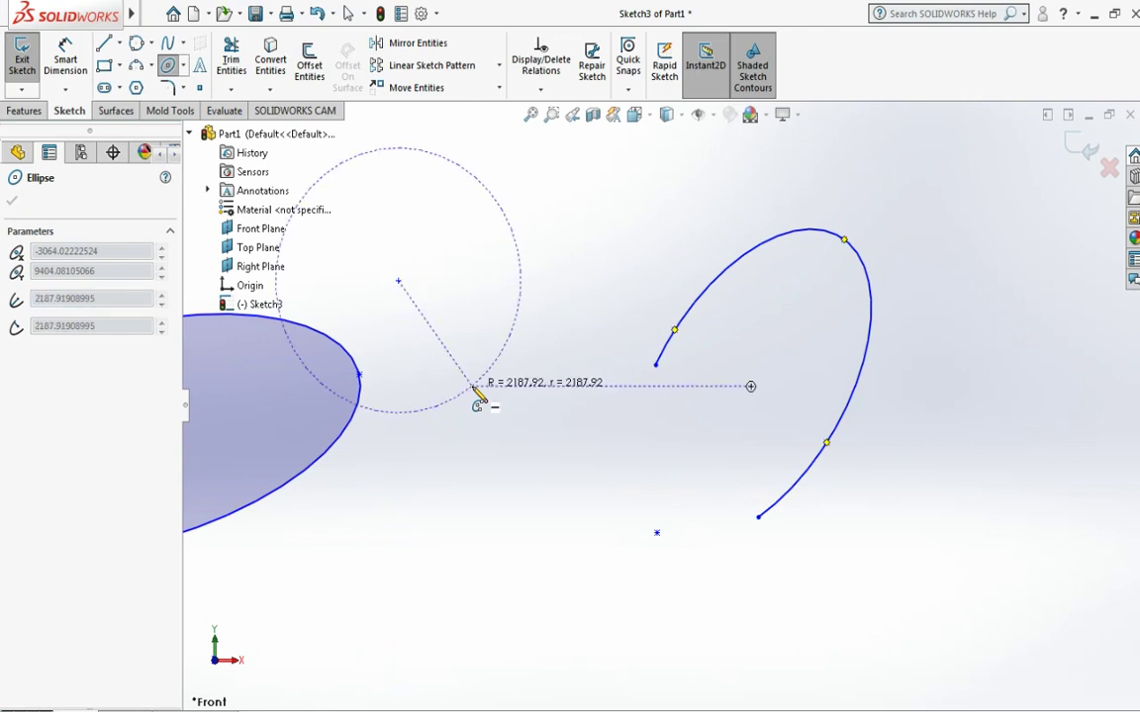
left_click(475, 392)
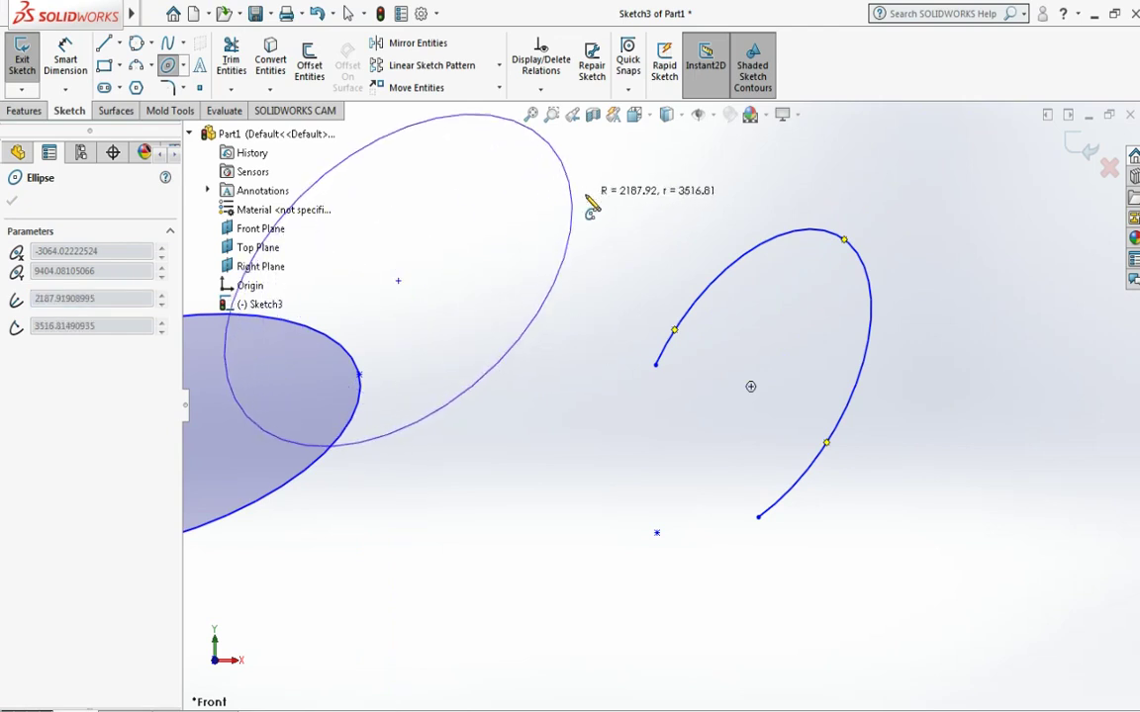
left_click(589, 206)
key("z")
key("z")
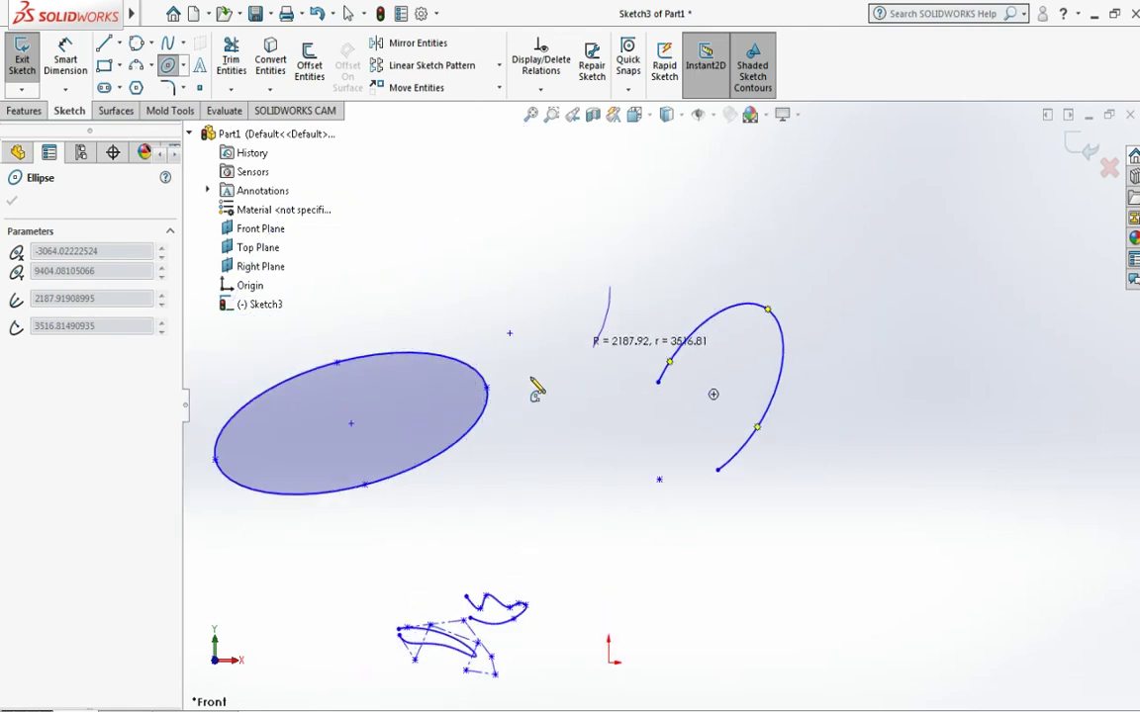
left_click(498, 265)
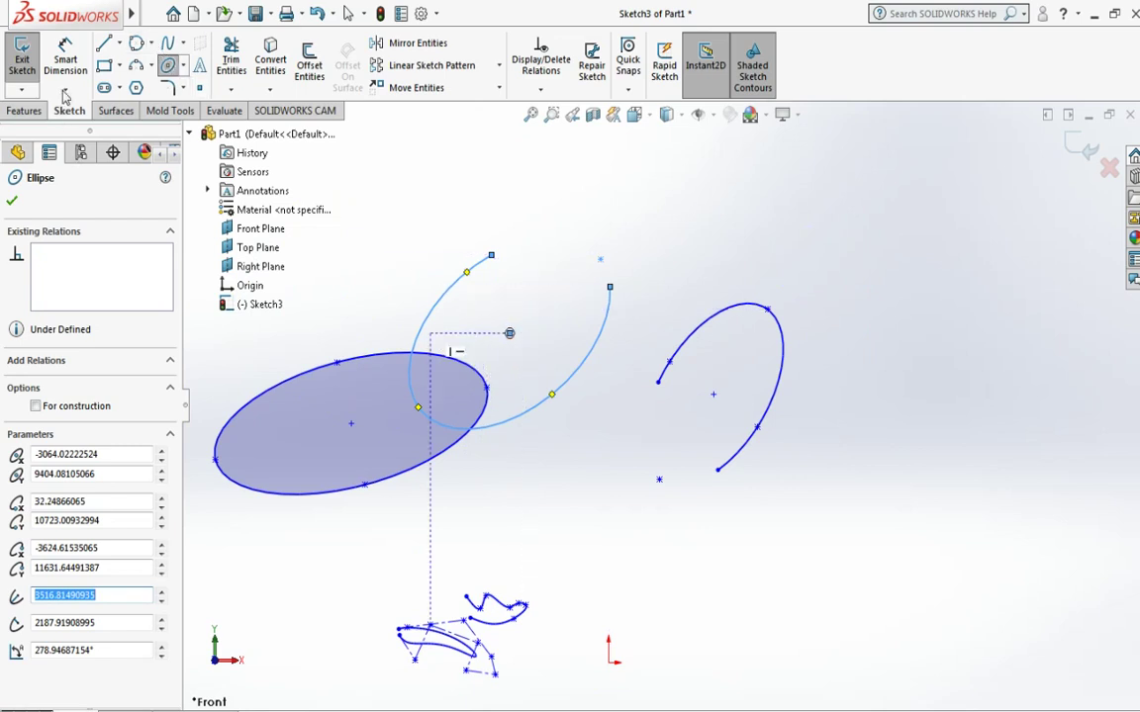
left_click(183, 66)
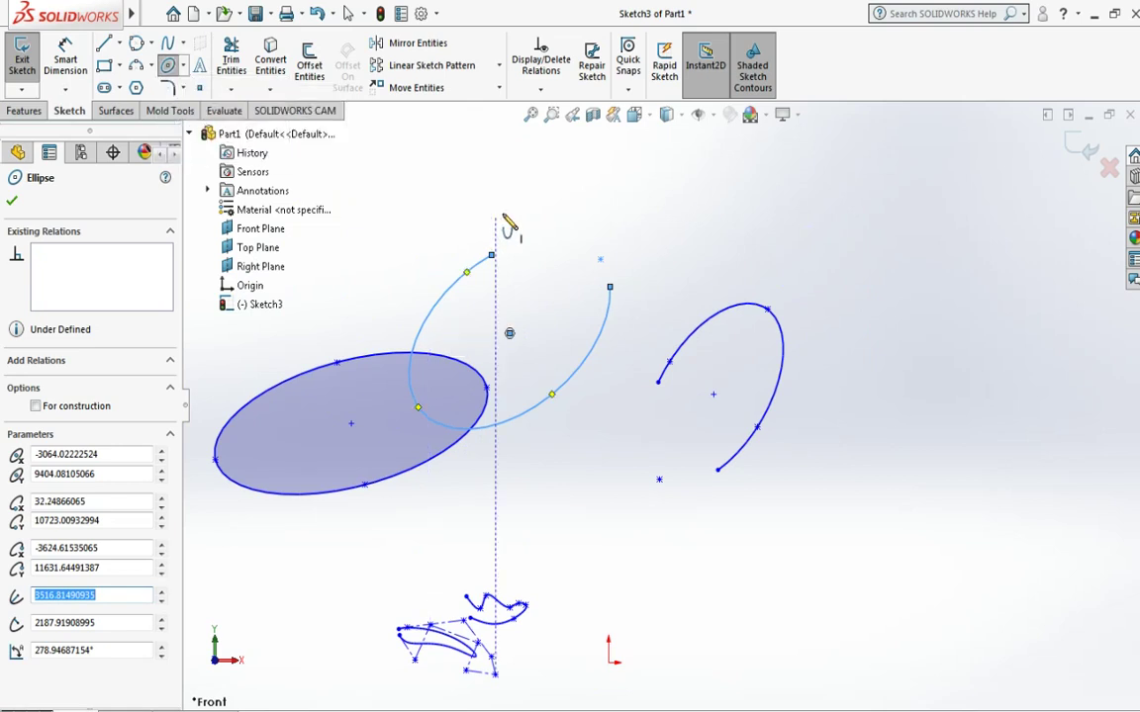
key("z")
key("z")
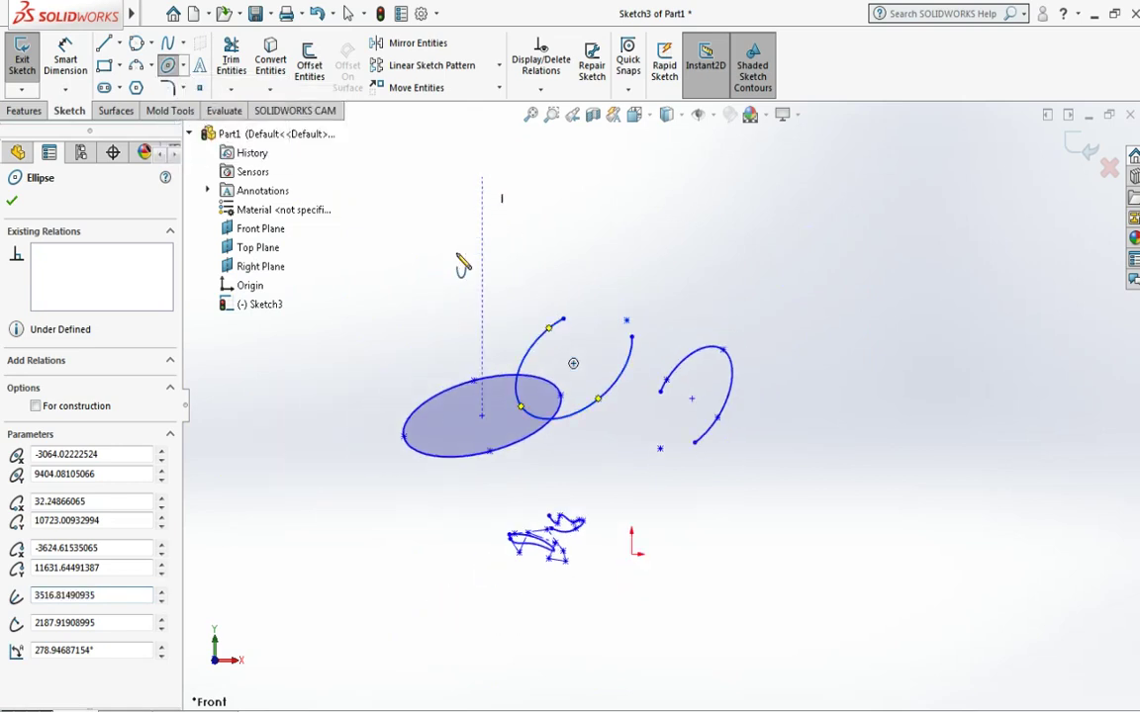
Step: Draw a small, nearly straight parabola near the origin, discarding a first attempt
key("p")
left_click(482, 176)
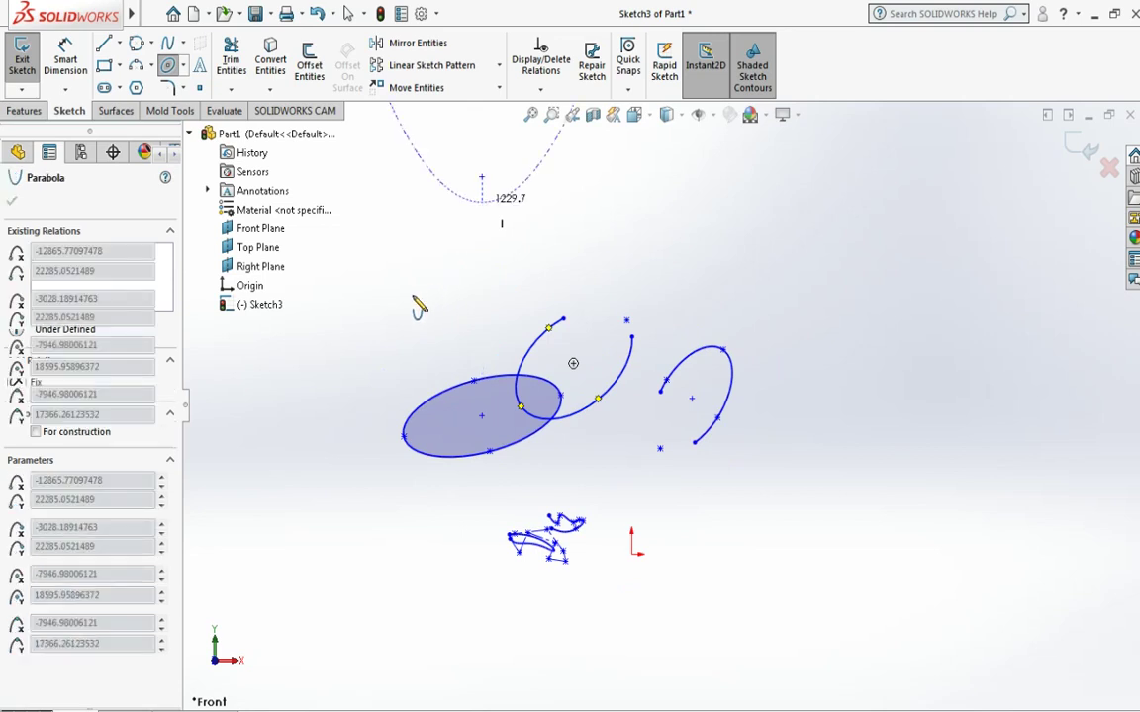
key("z")
key("z")
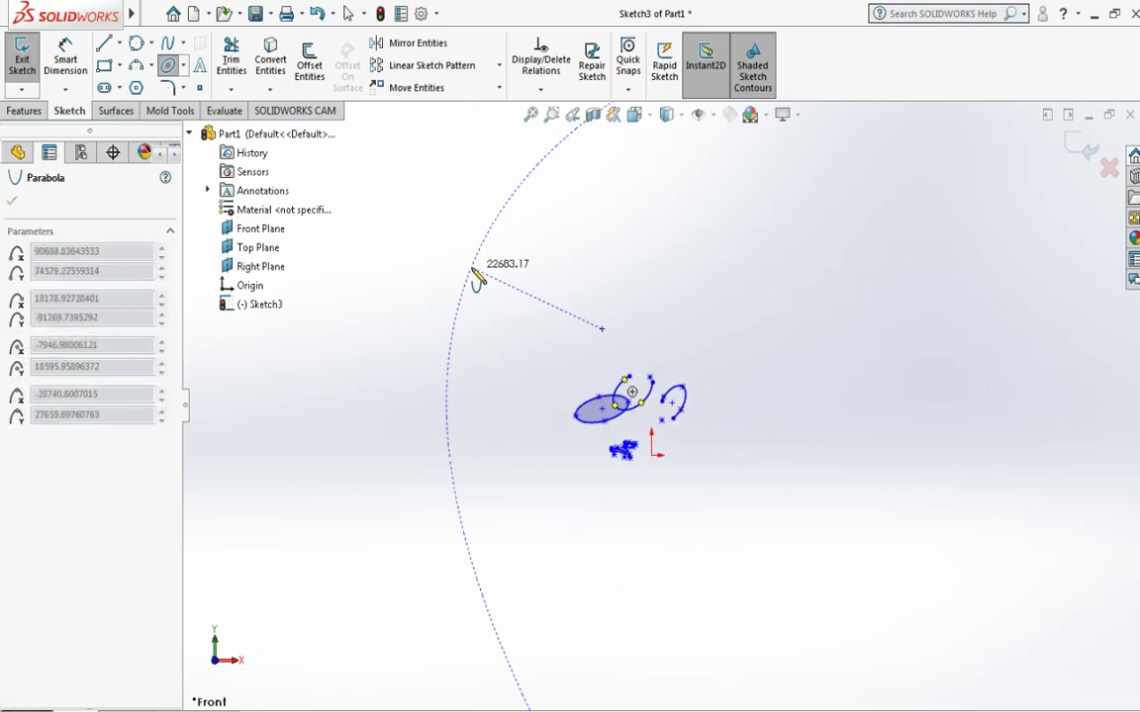
key("z")
key("z")
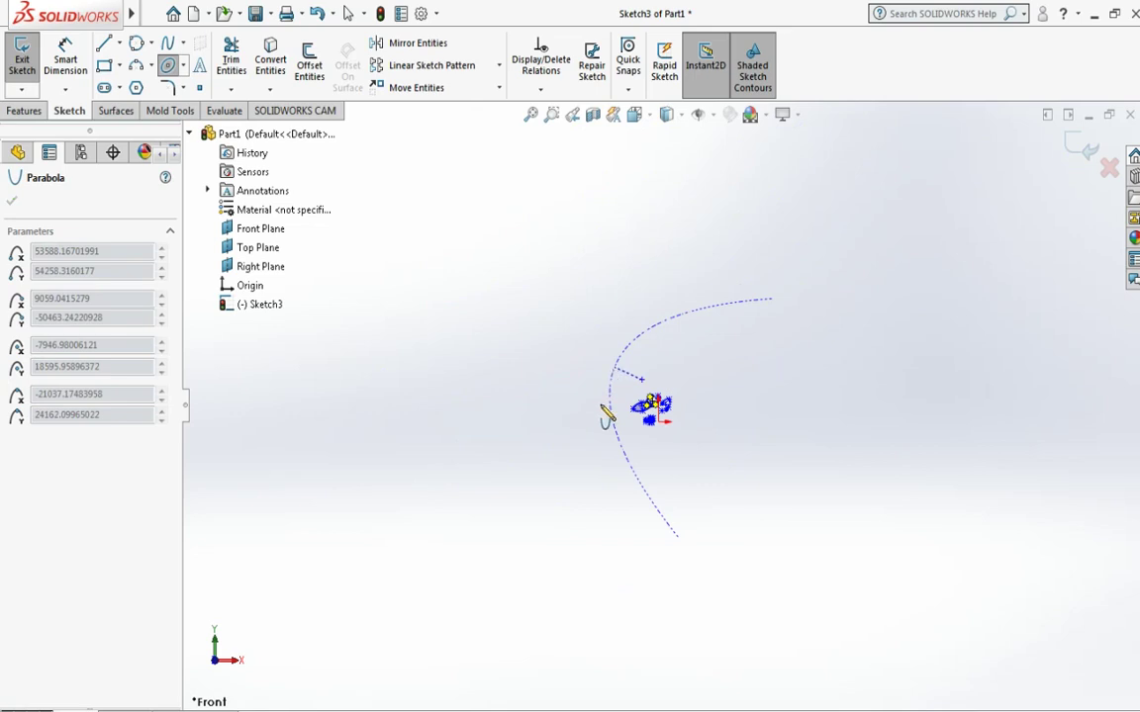
key("z")
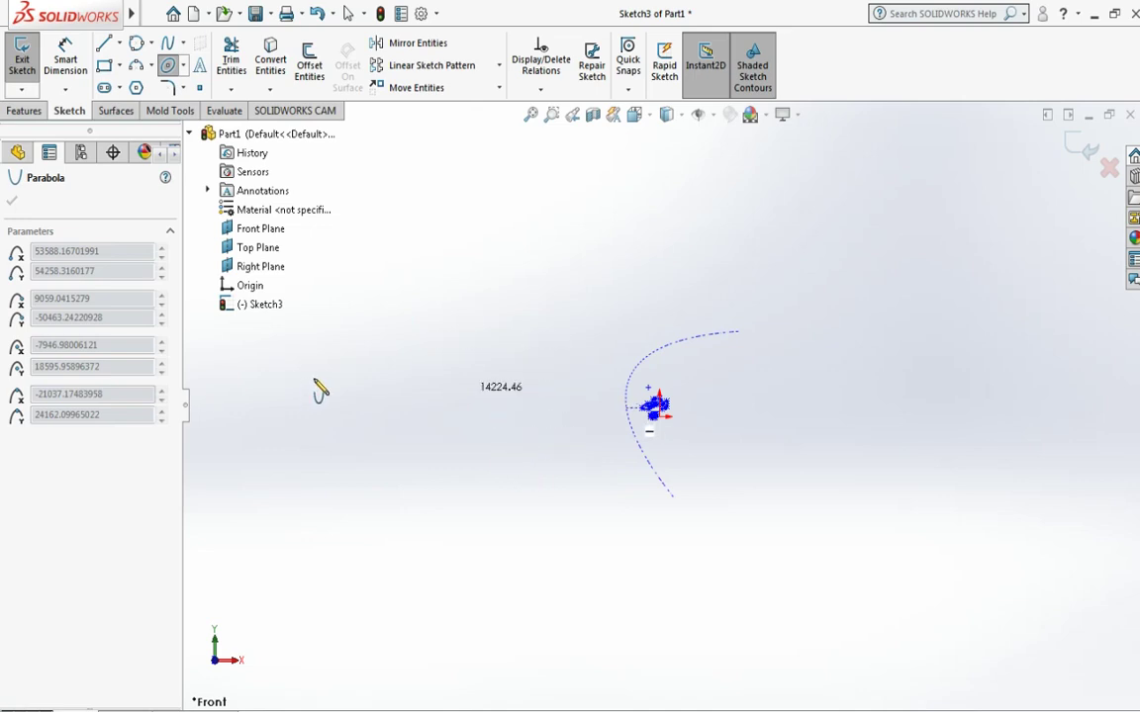
key("Escape")
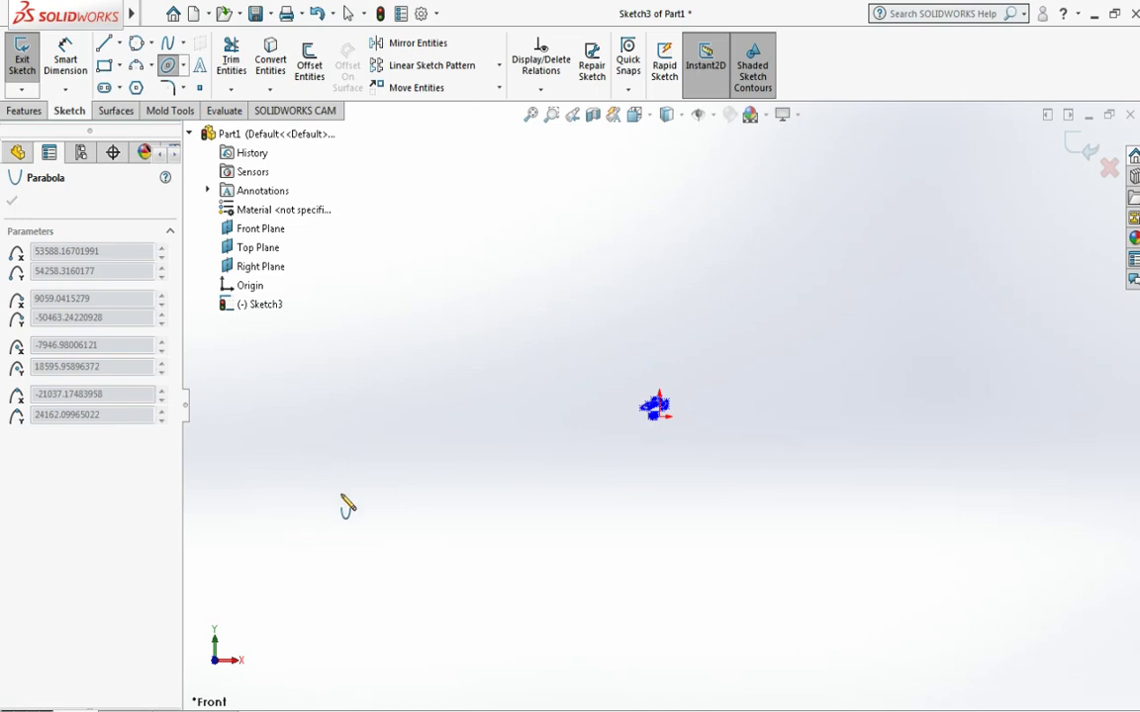
left_click(371, 374)
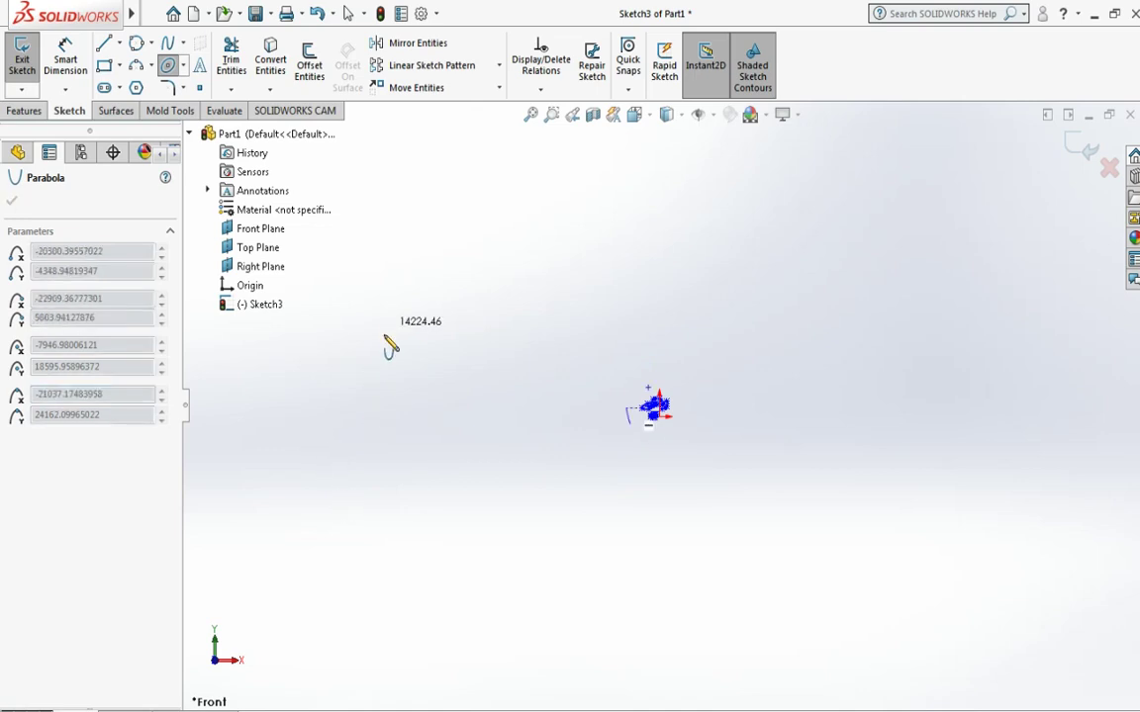
left_click(356, 416)
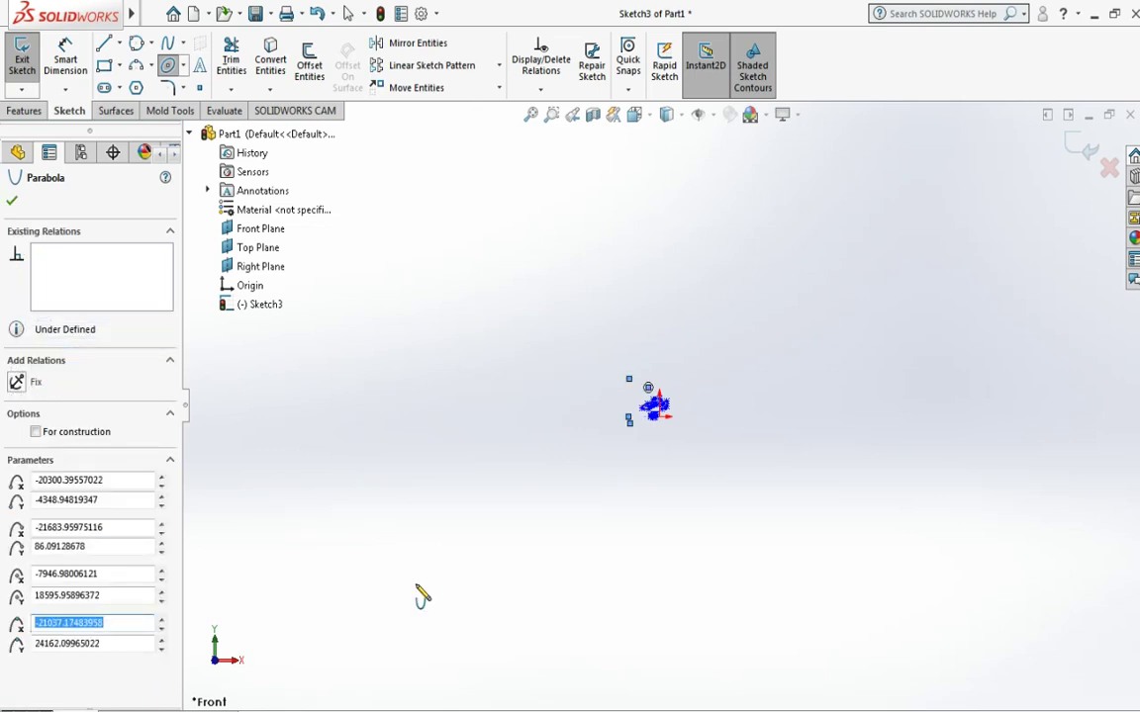
scroll(653, 415, "down", 3)
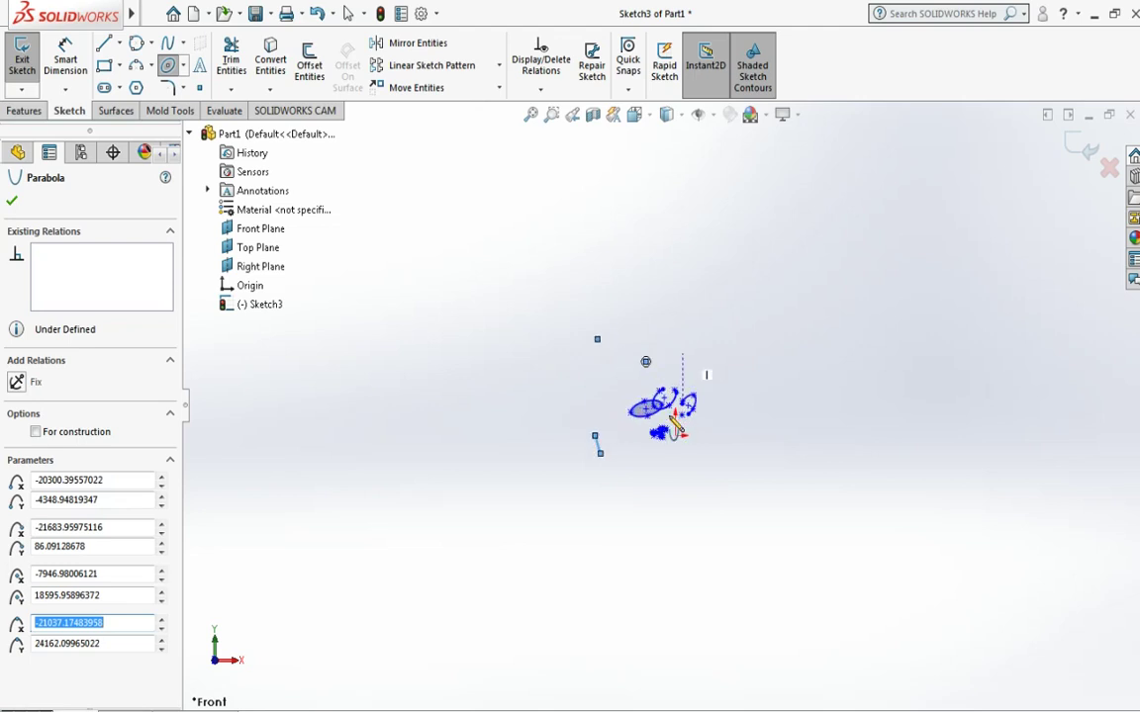
scroll(669, 424, "down", 2)
scroll(664, 421, "down", 3)
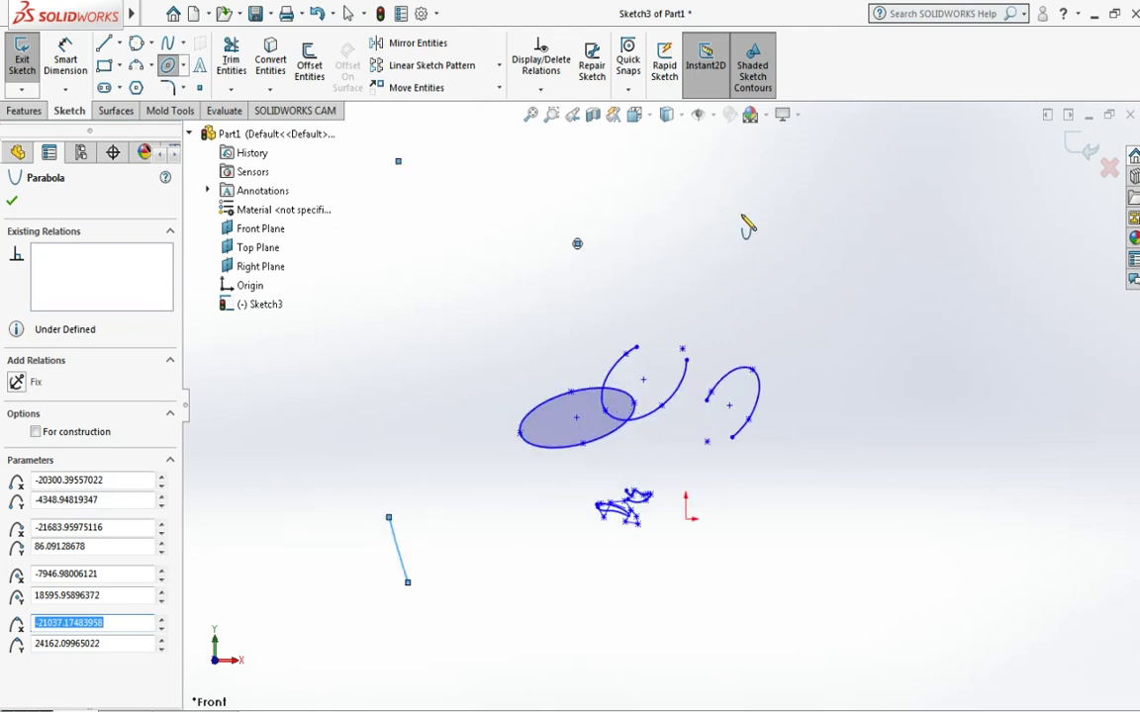
Step: Draw a large U-shaped parabola arcing above the ellipses after abandoning an initial try
left_click(741, 215)
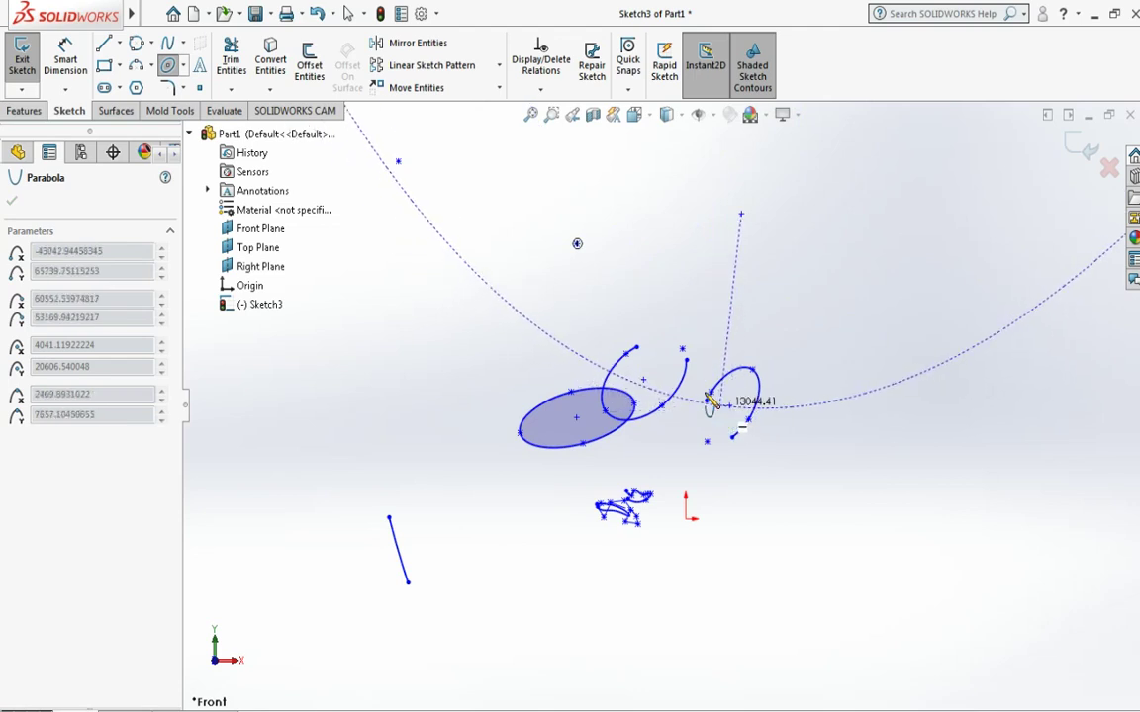
left_click(706, 401)
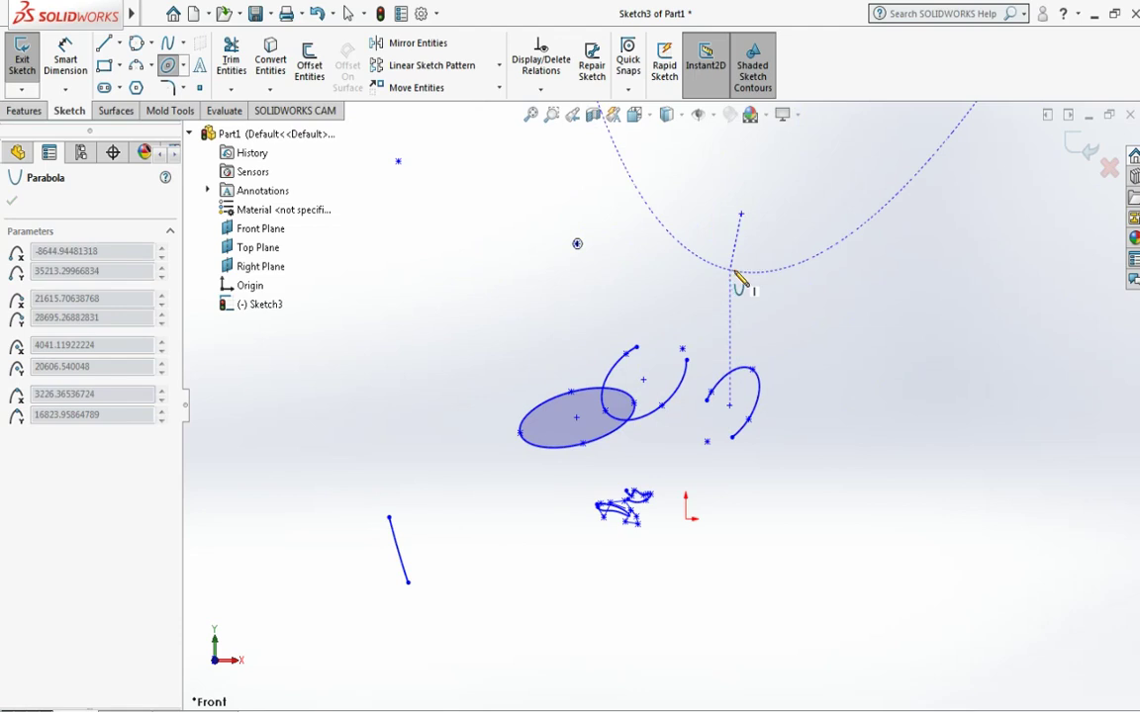
left_click(735, 274)
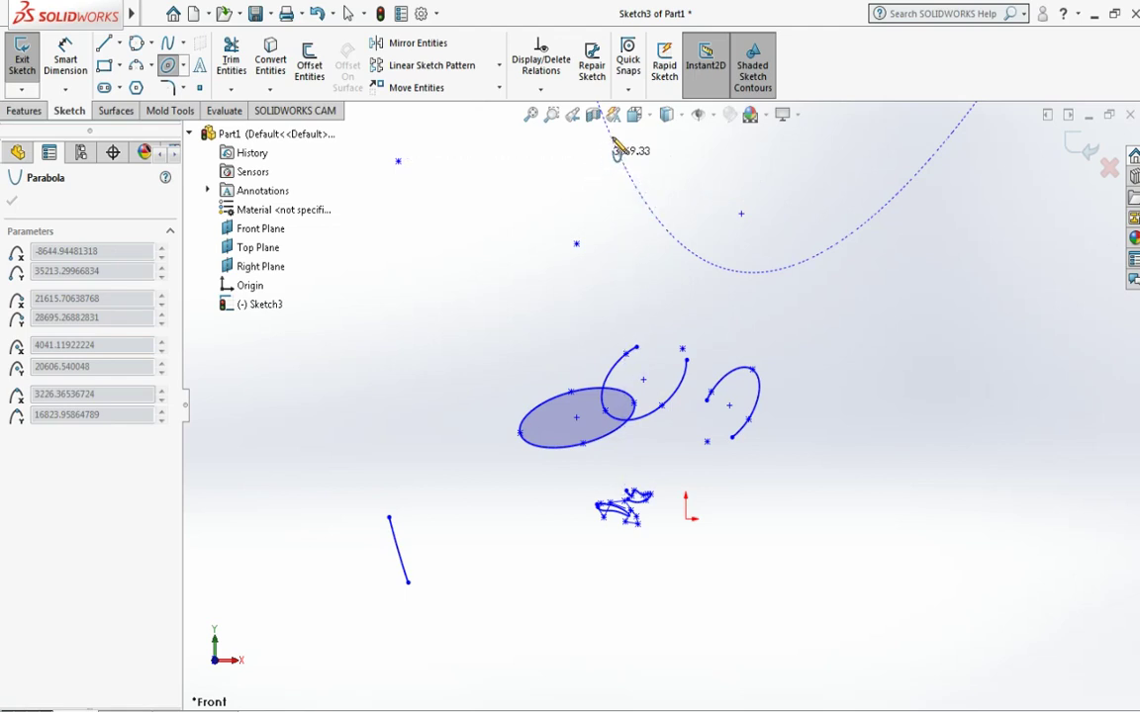
key("Escape")
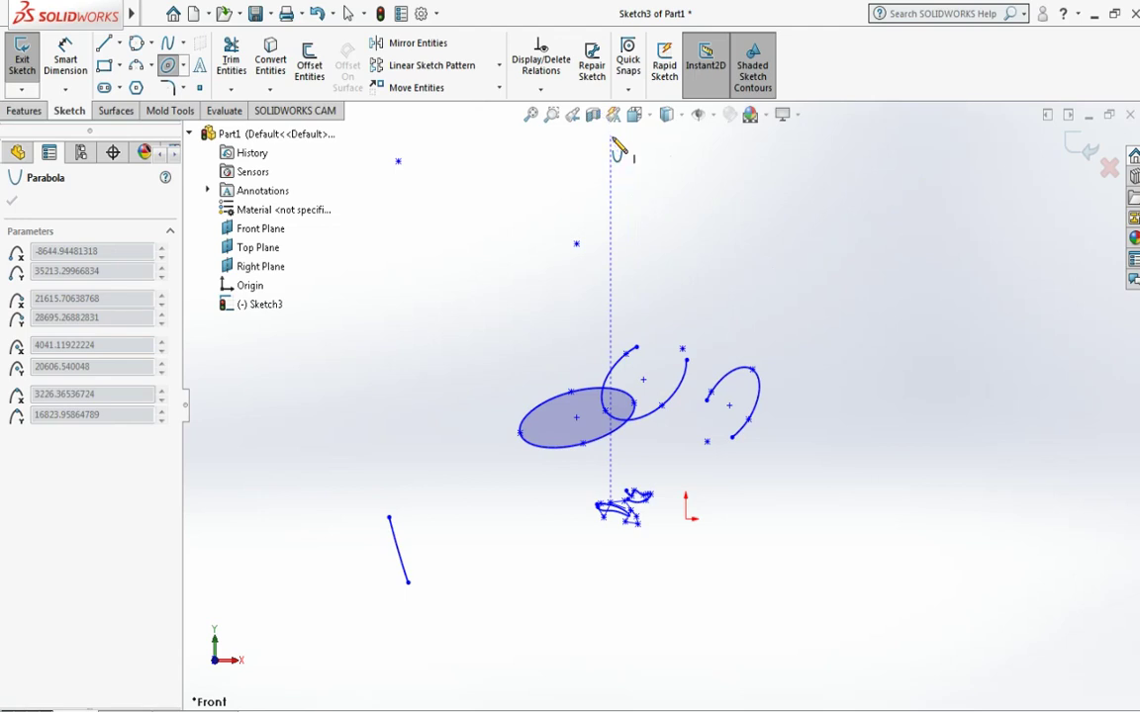
left_click(611, 139)
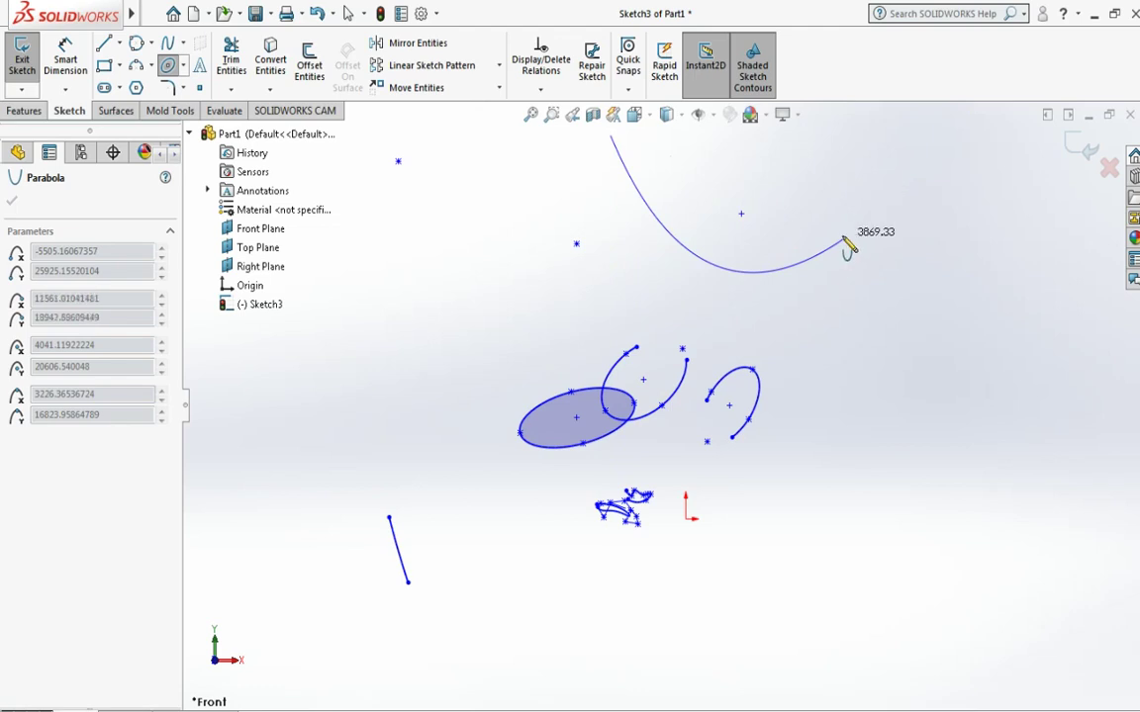
left_click(924, 161)
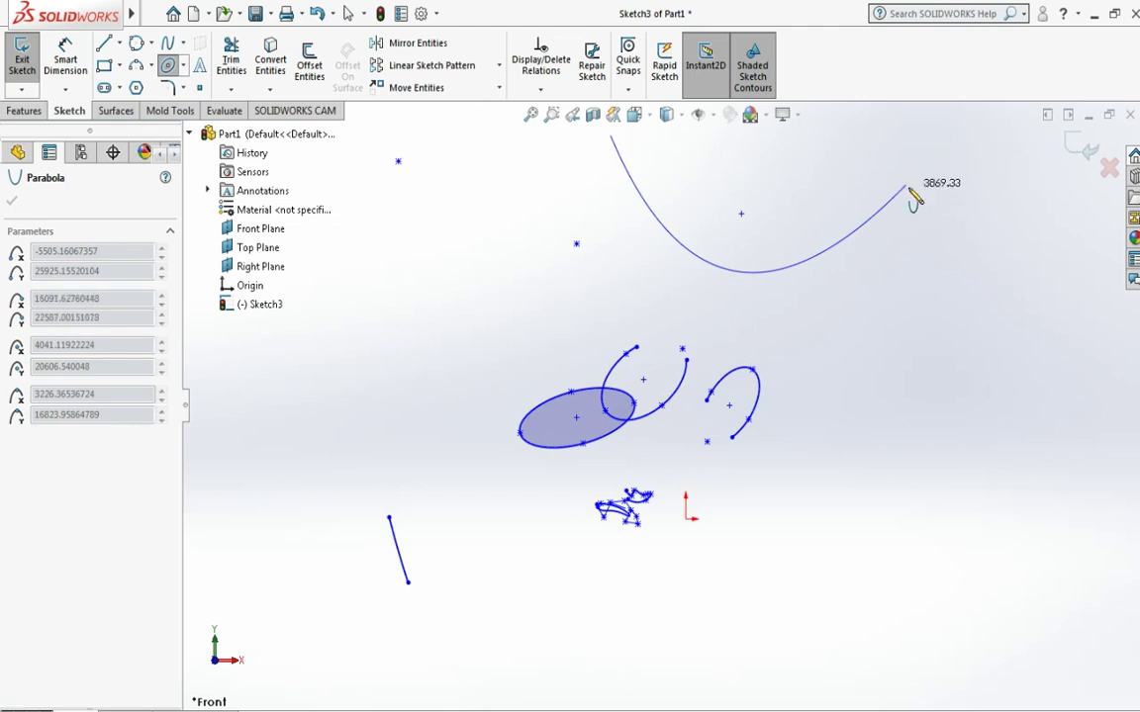
key("z")
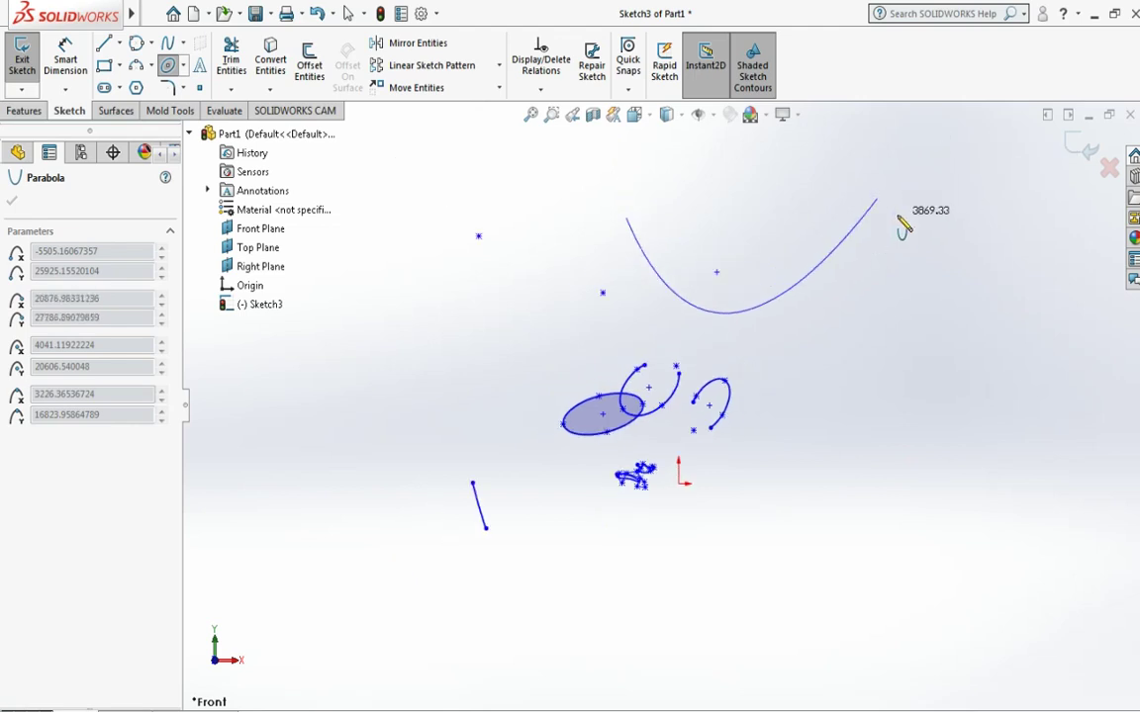
key("z")
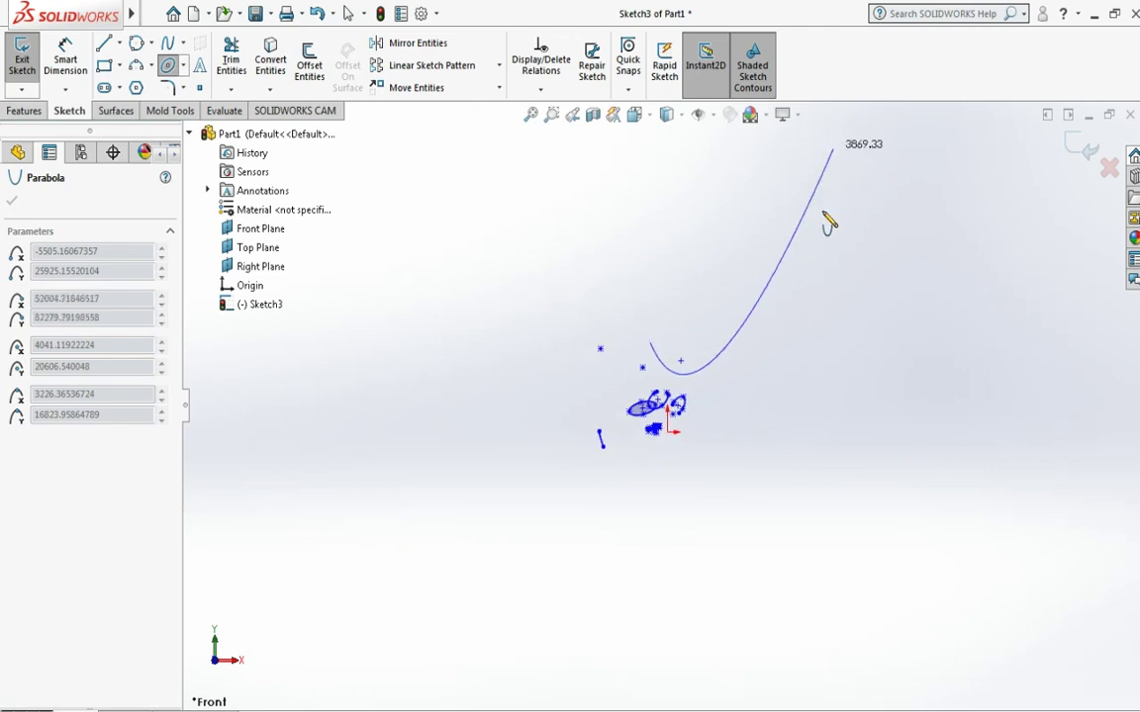
key("z")
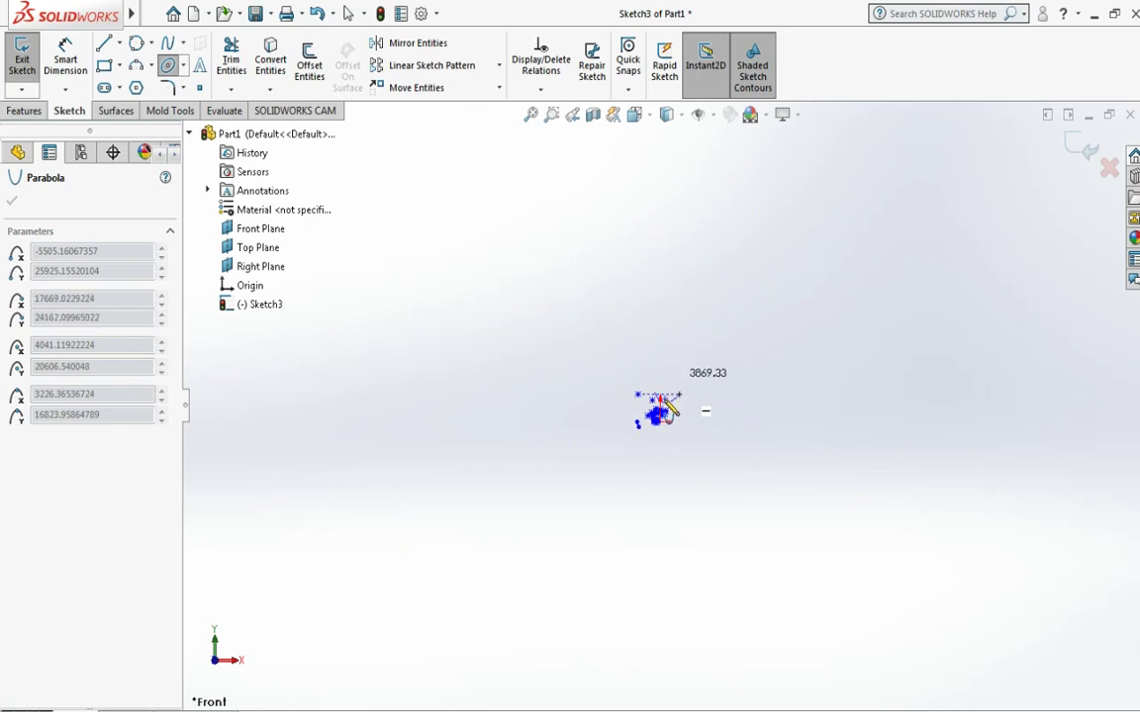
scroll(673, 395, "down", 3)
scroll(654, 450, "down", 2)
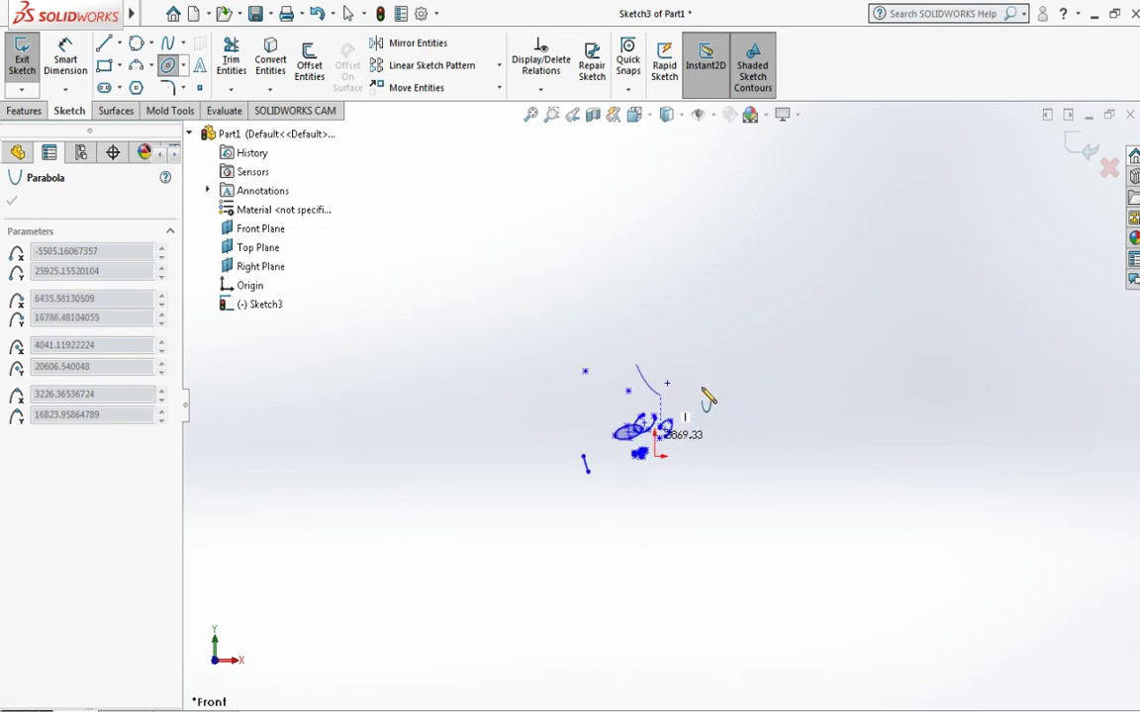
left_click(737, 337)
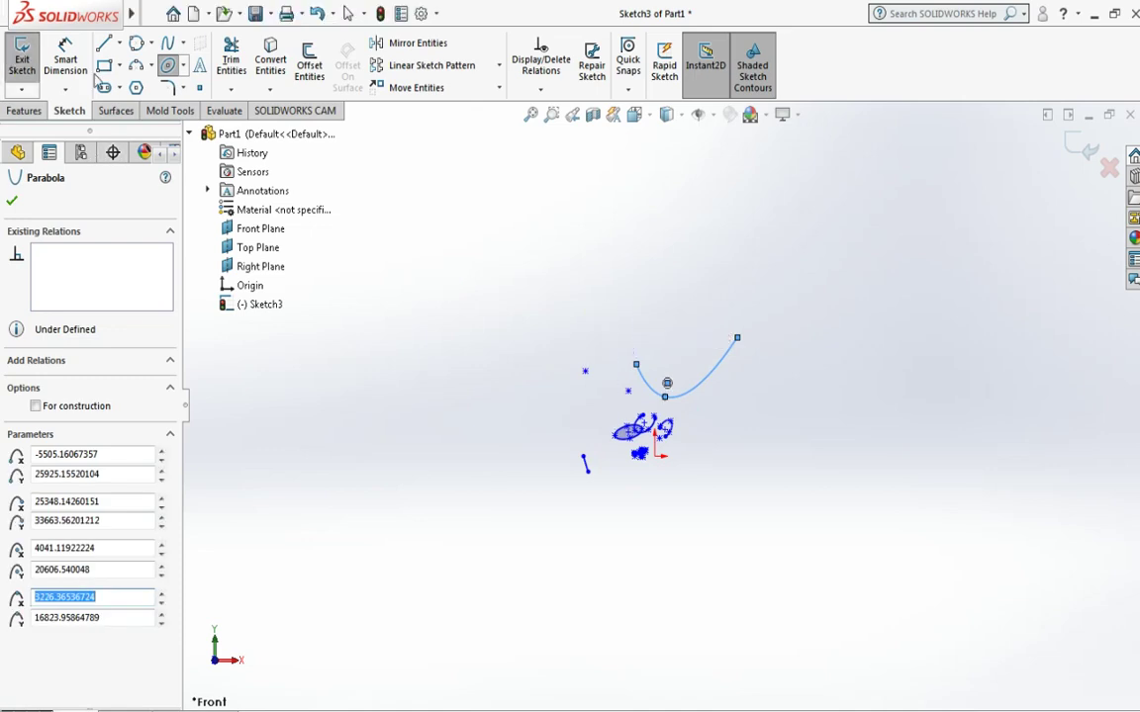
Step: Draw a sharp V-shaped conic with Rho 0.90 left of the other curves
left_click(184, 67)
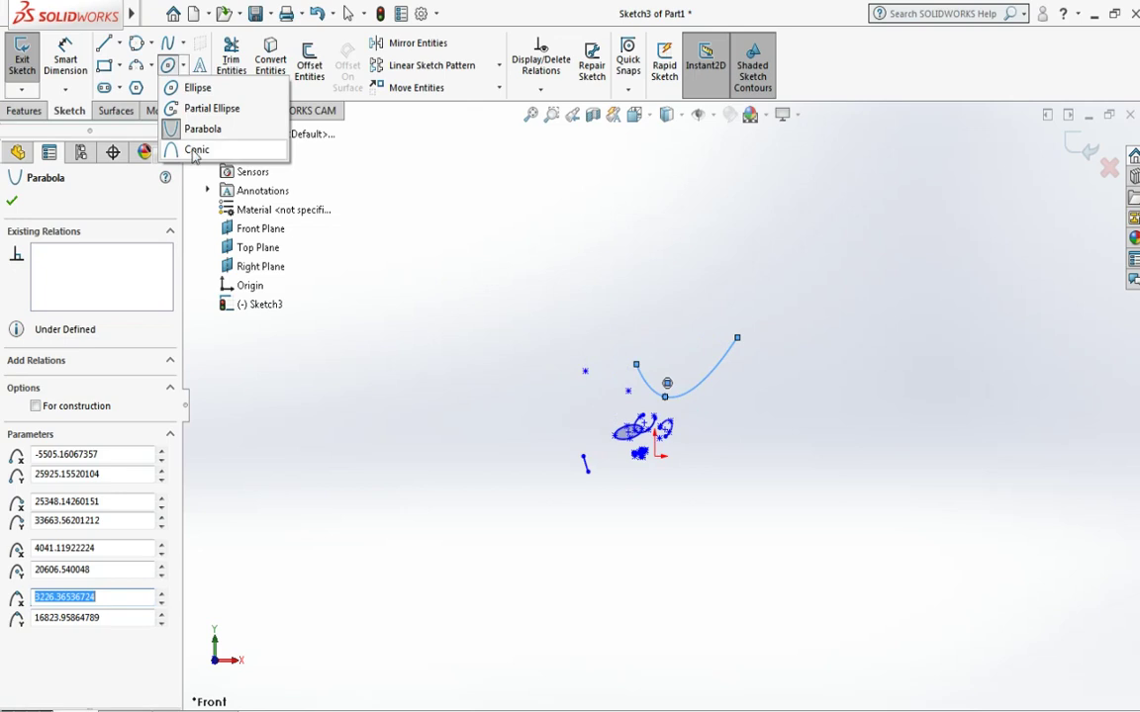
left_click(473, 227)
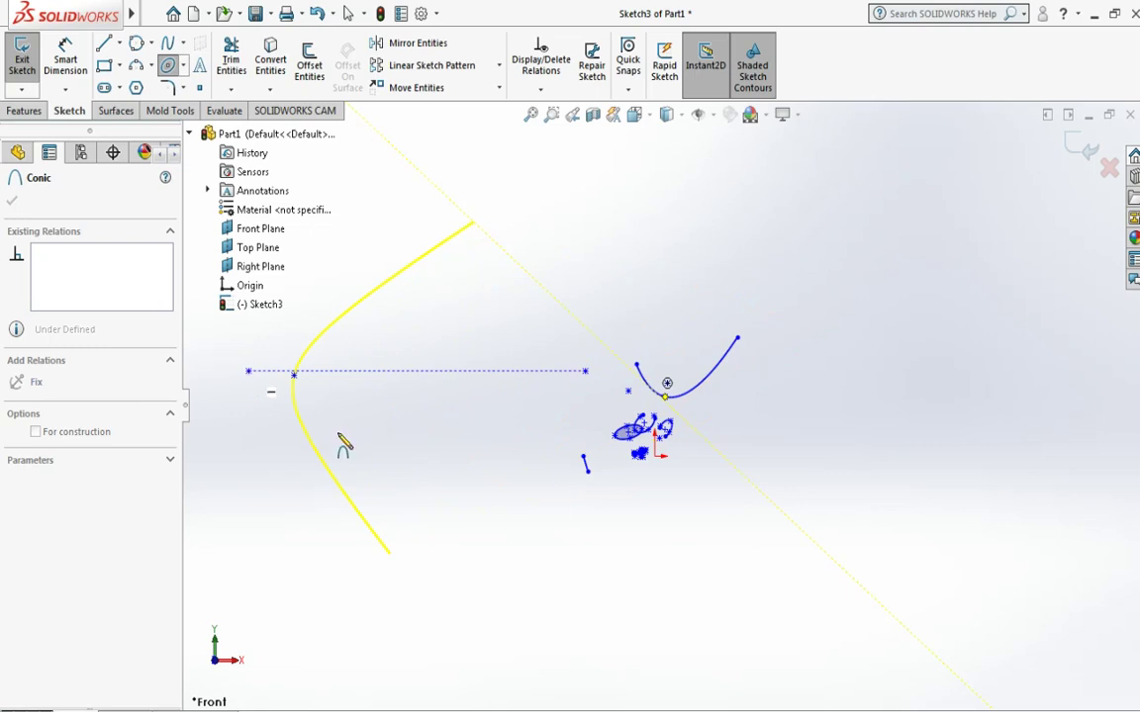
left_click(371, 423)
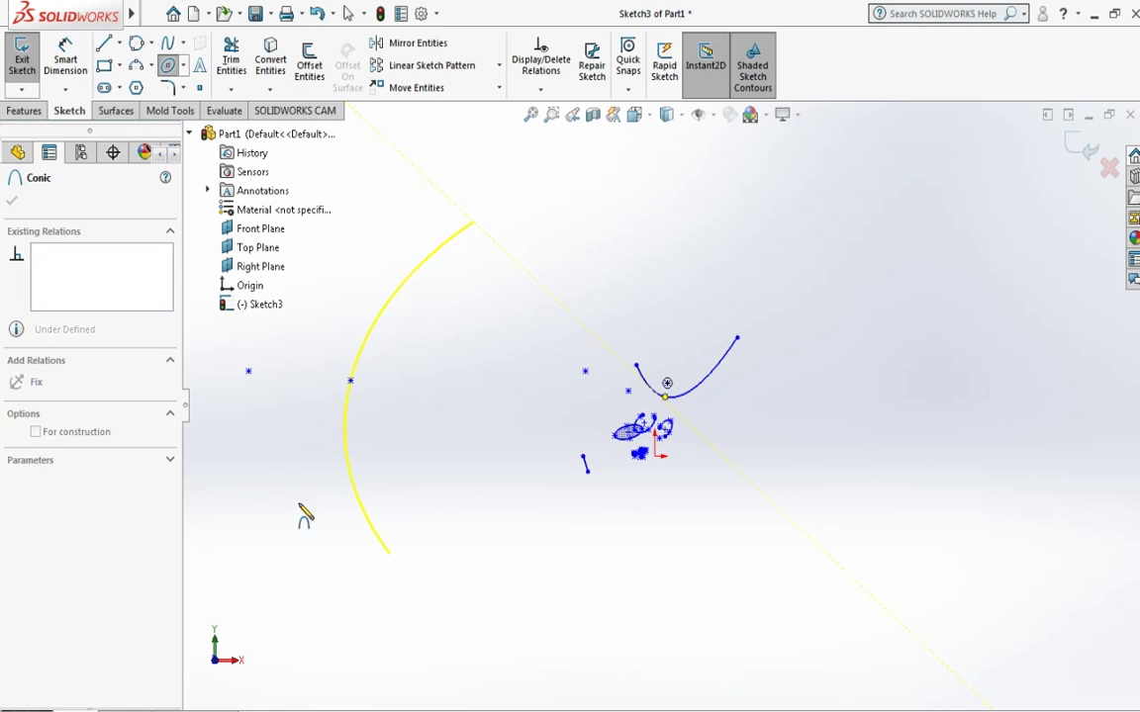
key("z")
key("z")
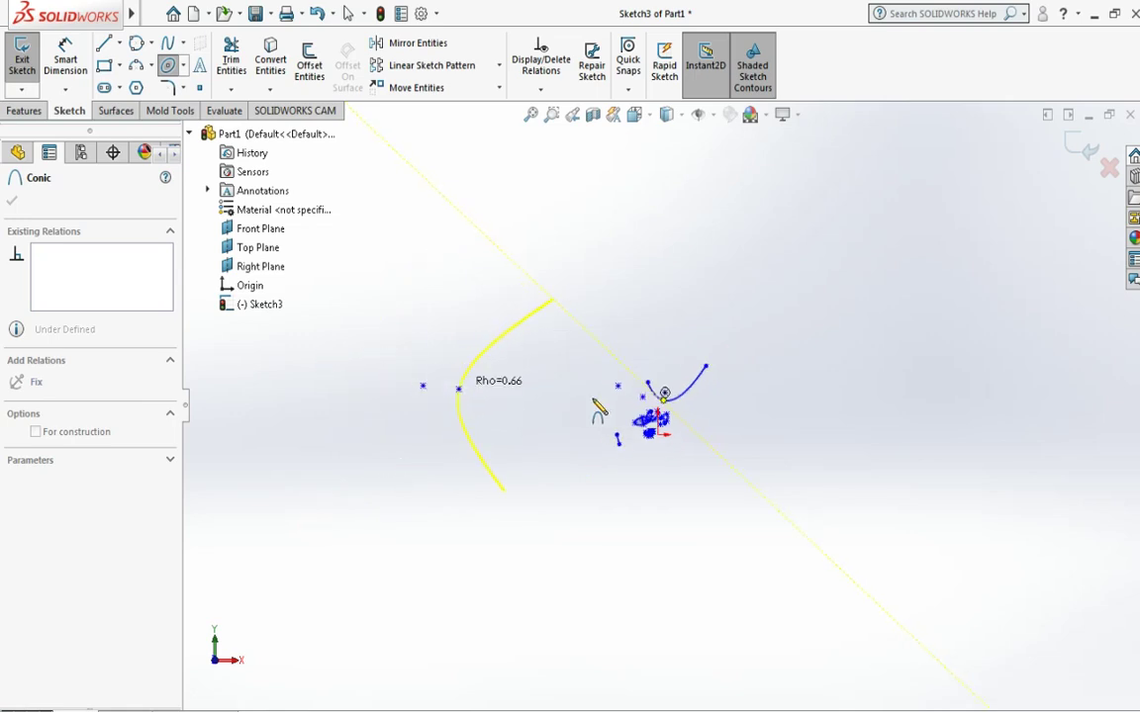
left_click(445, 348)
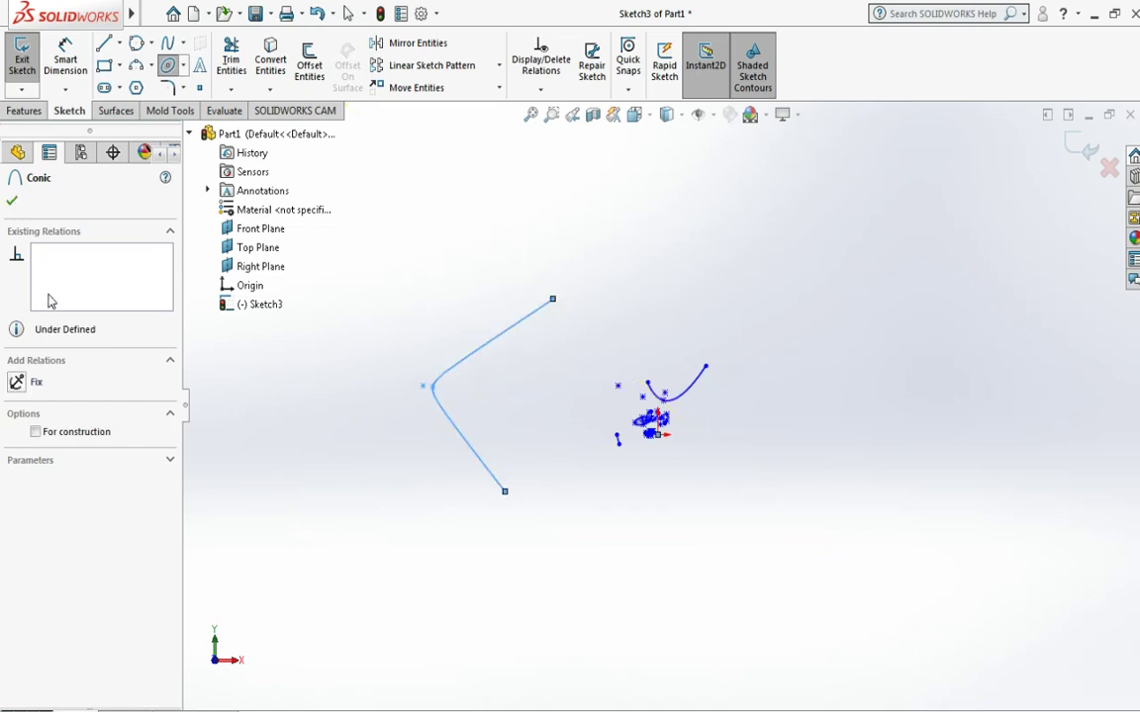
left_click(185, 69)
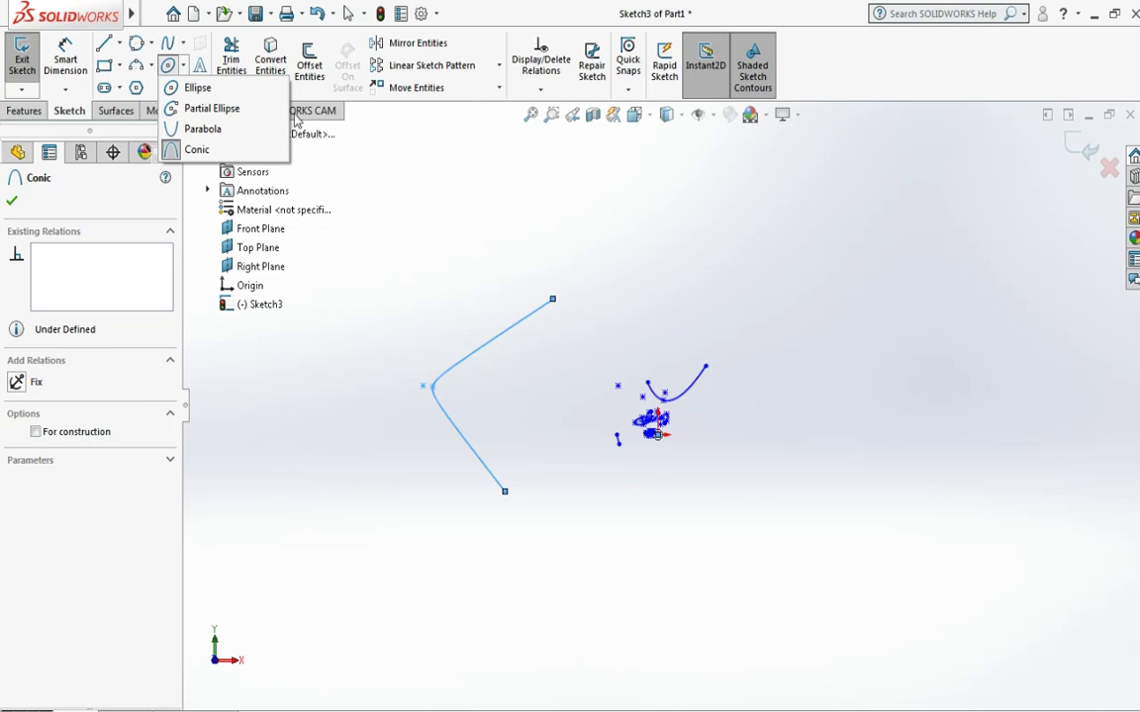
left_click(555, 229)
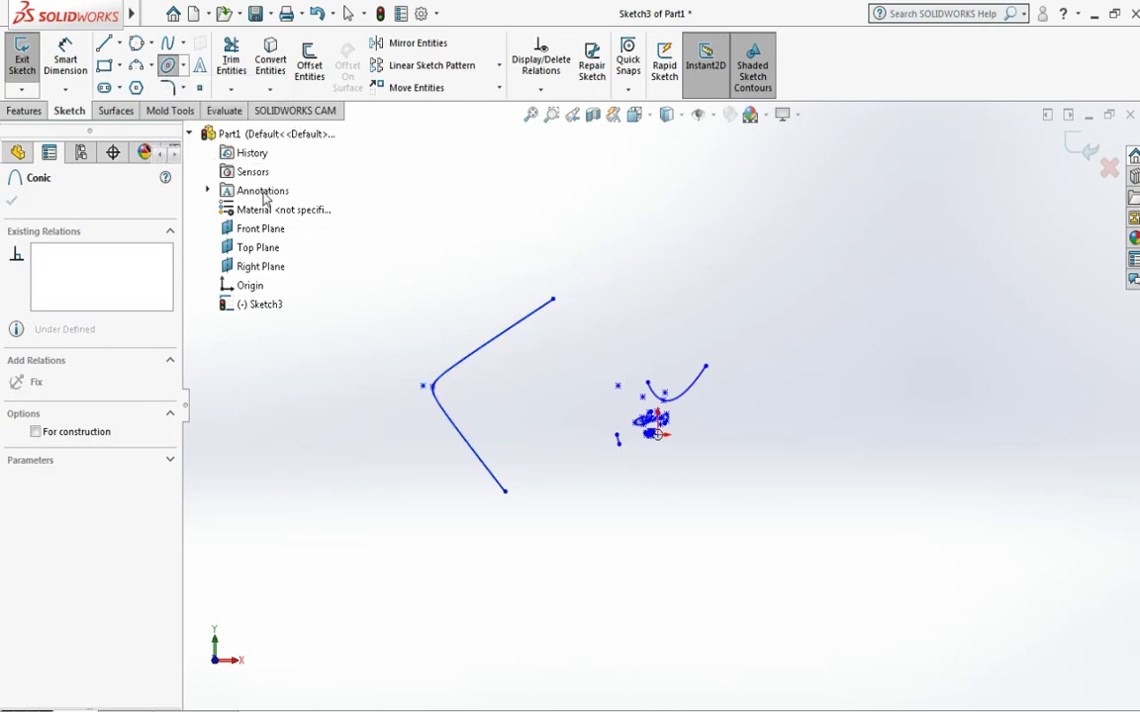
Step: Leave the conic command and cancel the sketch fillet tool
left_click(184, 90)
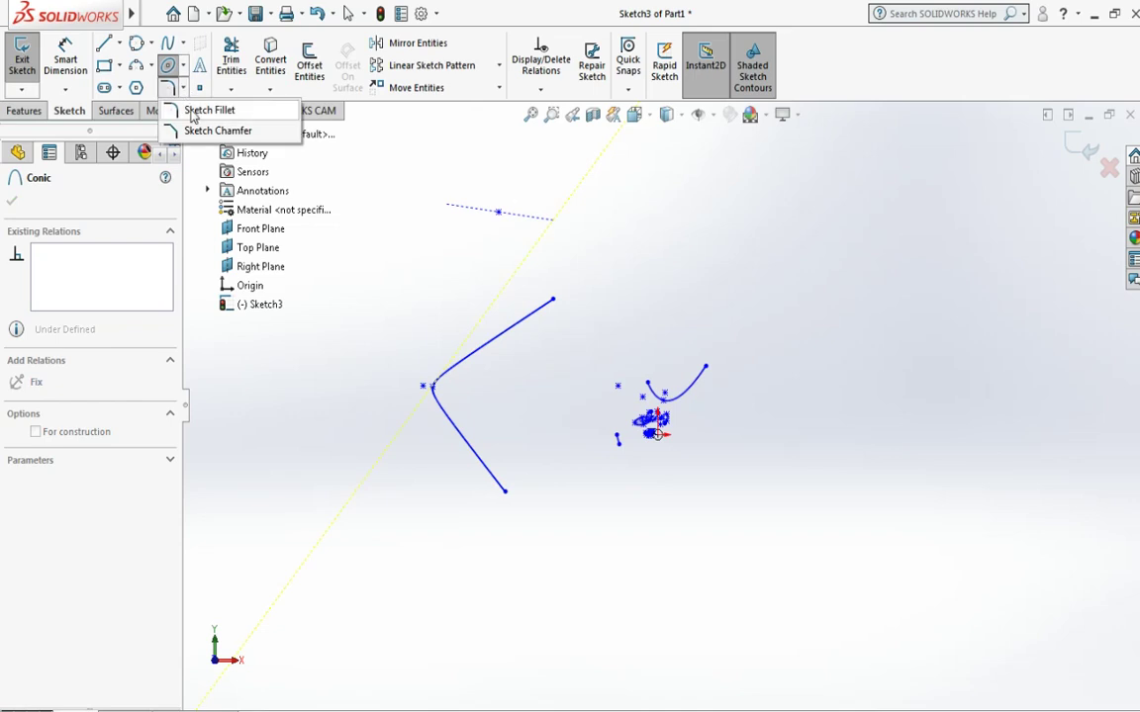
key("Escape")
key("Escape")
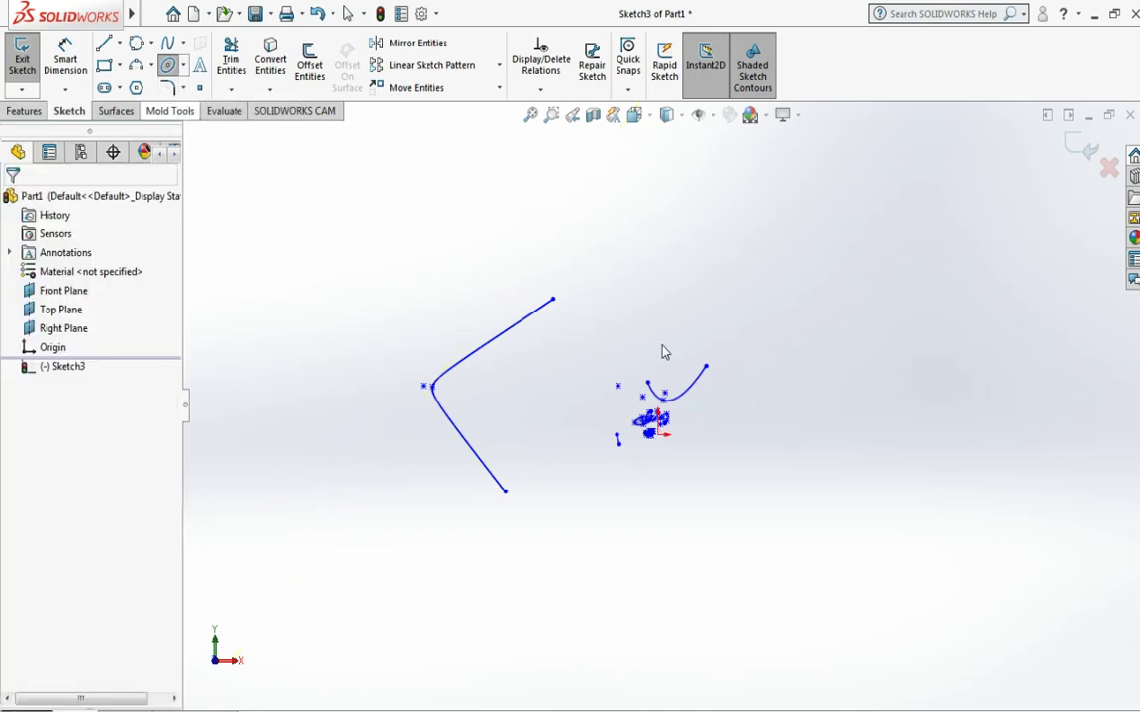
left_click(168, 88)
left_click(183, 89)
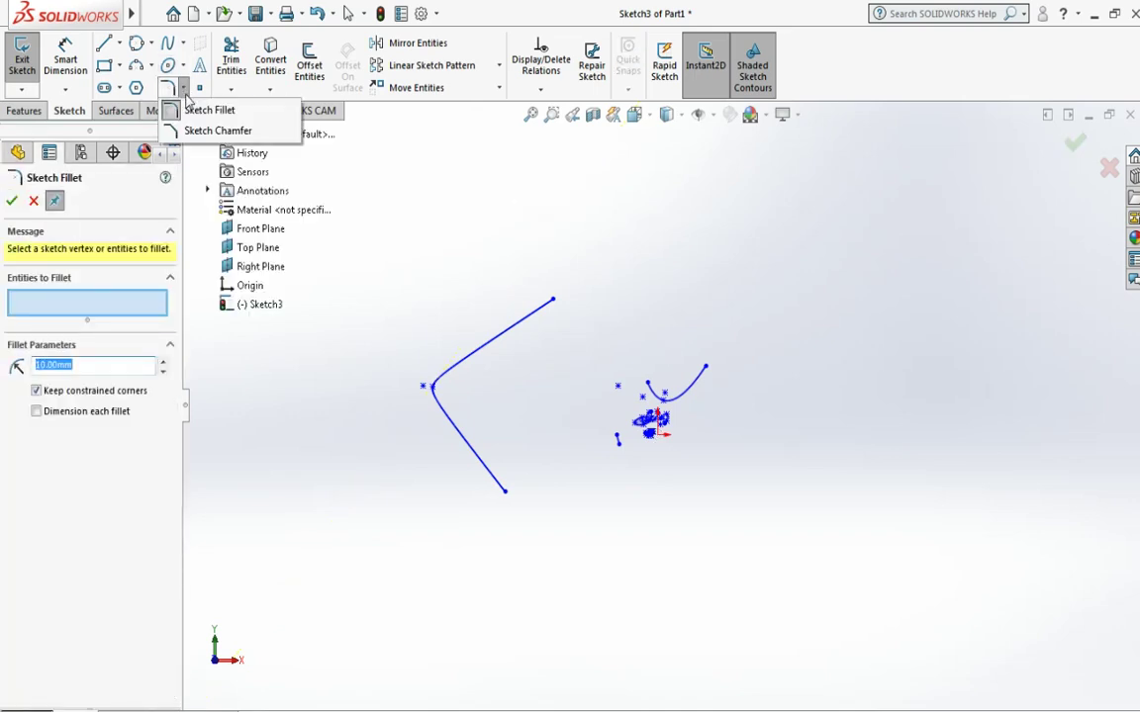
key("Escape")
key("Escape")
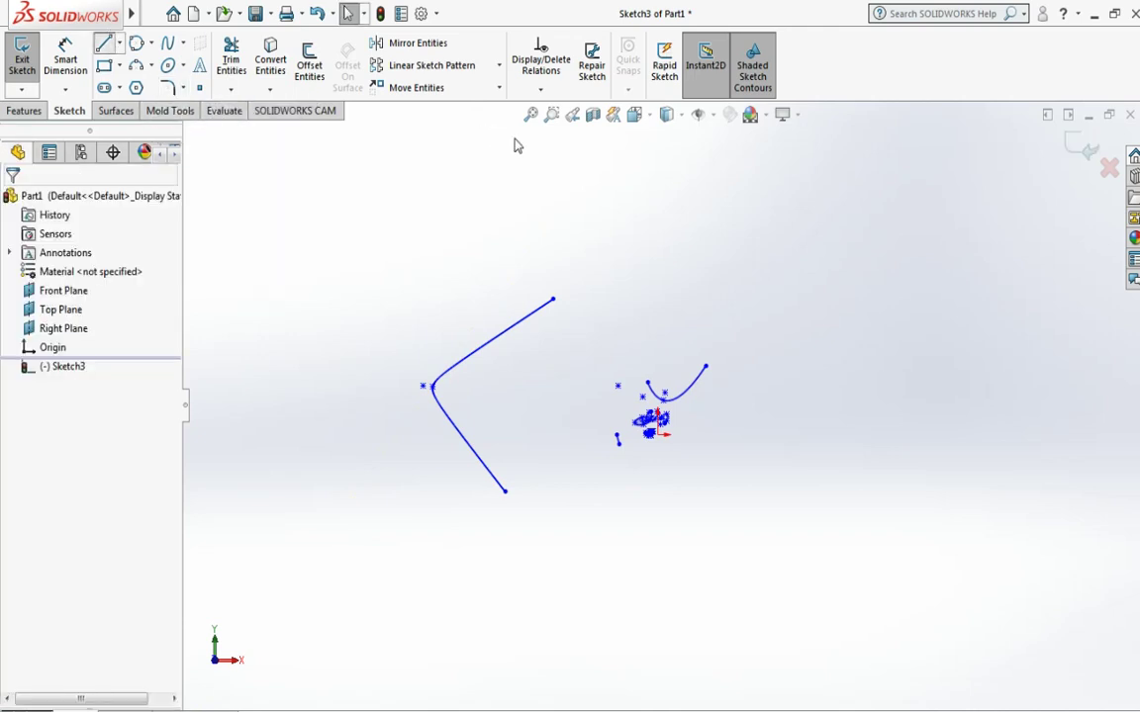
Step: Draw a stepped chain of horizontal and vertical lines stepping down then up across the top
key("l")
key("z")
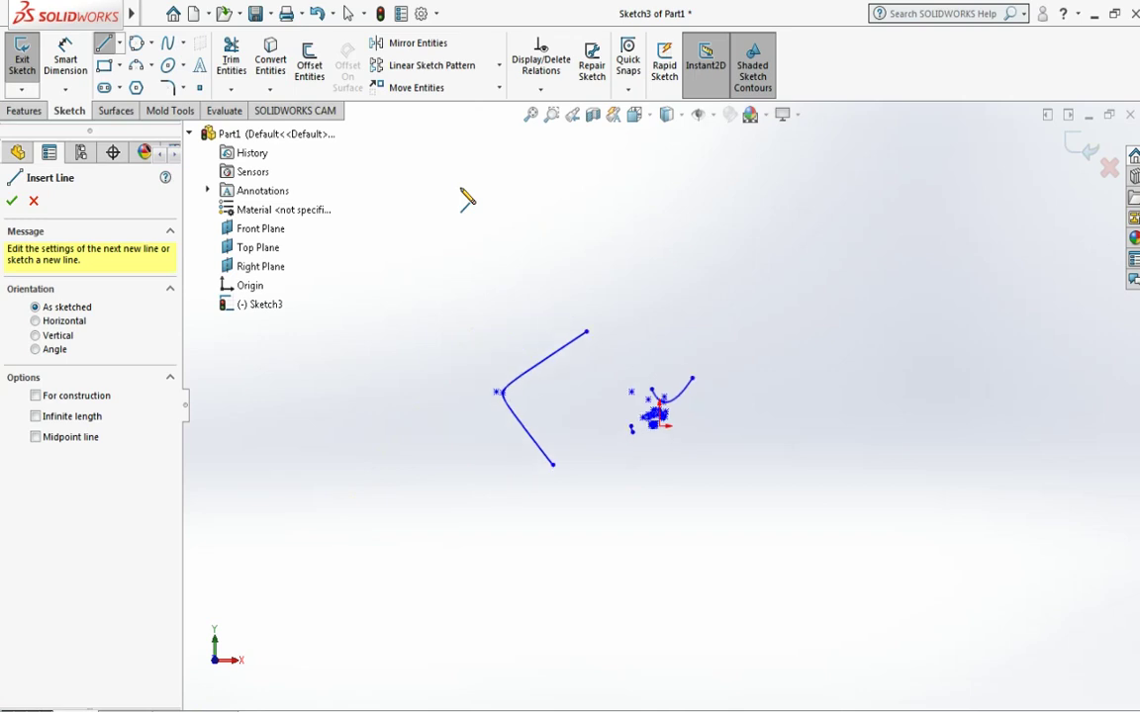
left_click(542, 187)
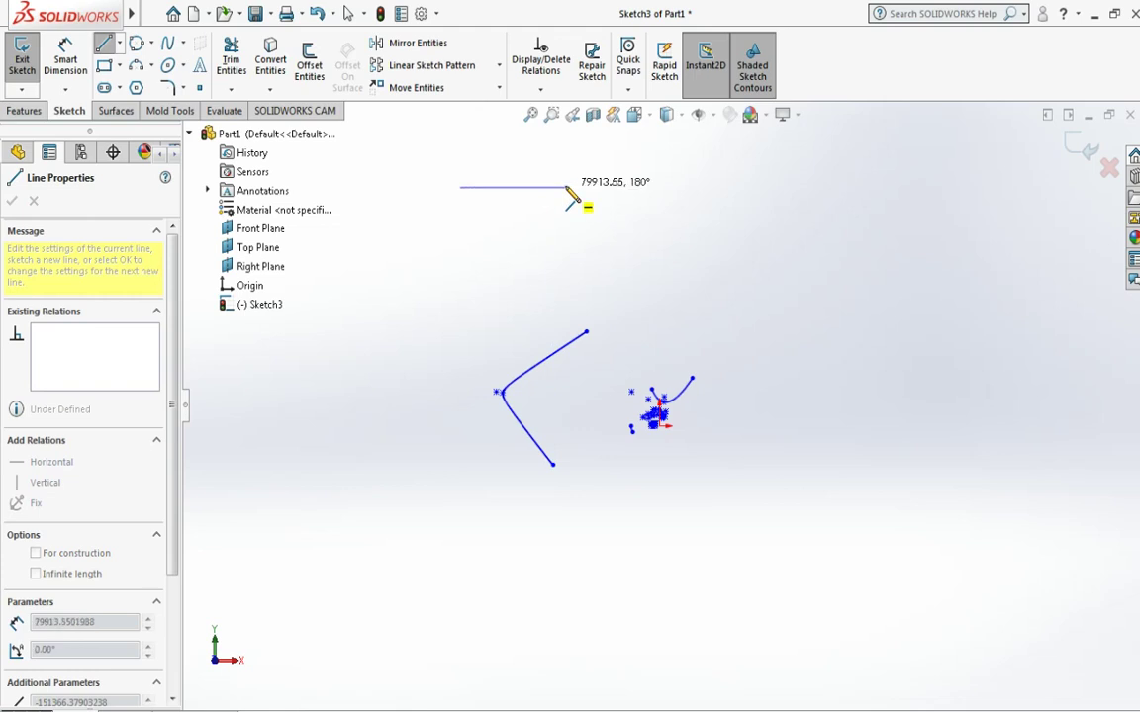
left_click(566, 187)
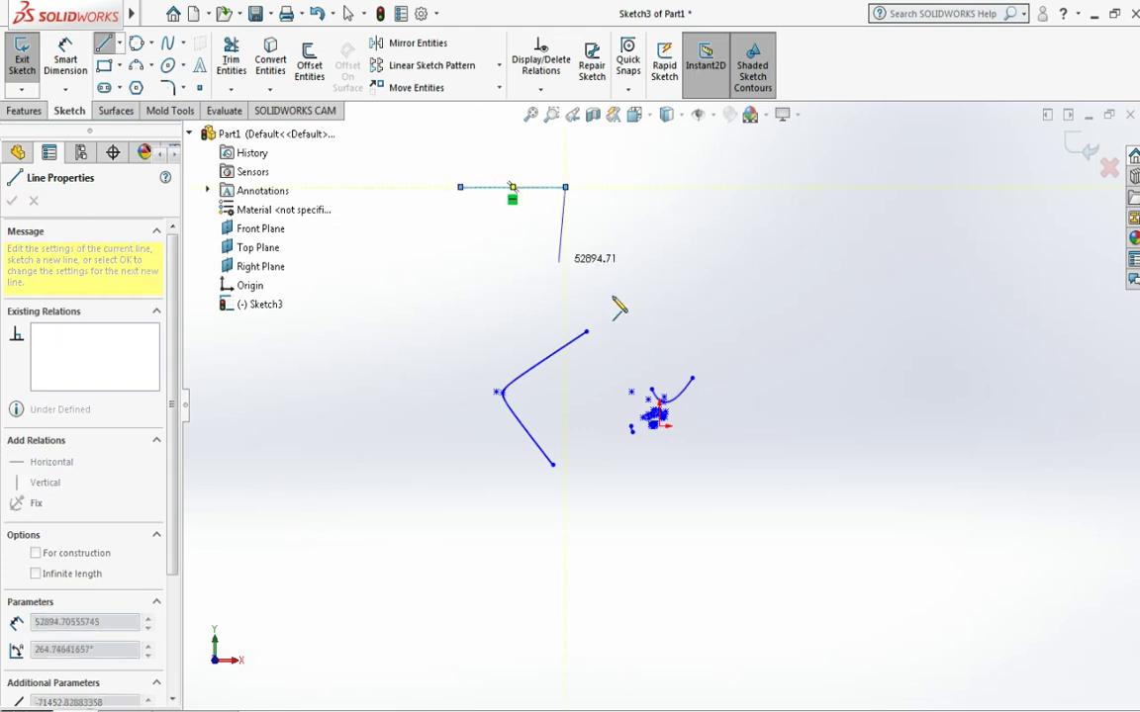
left_click(566, 275)
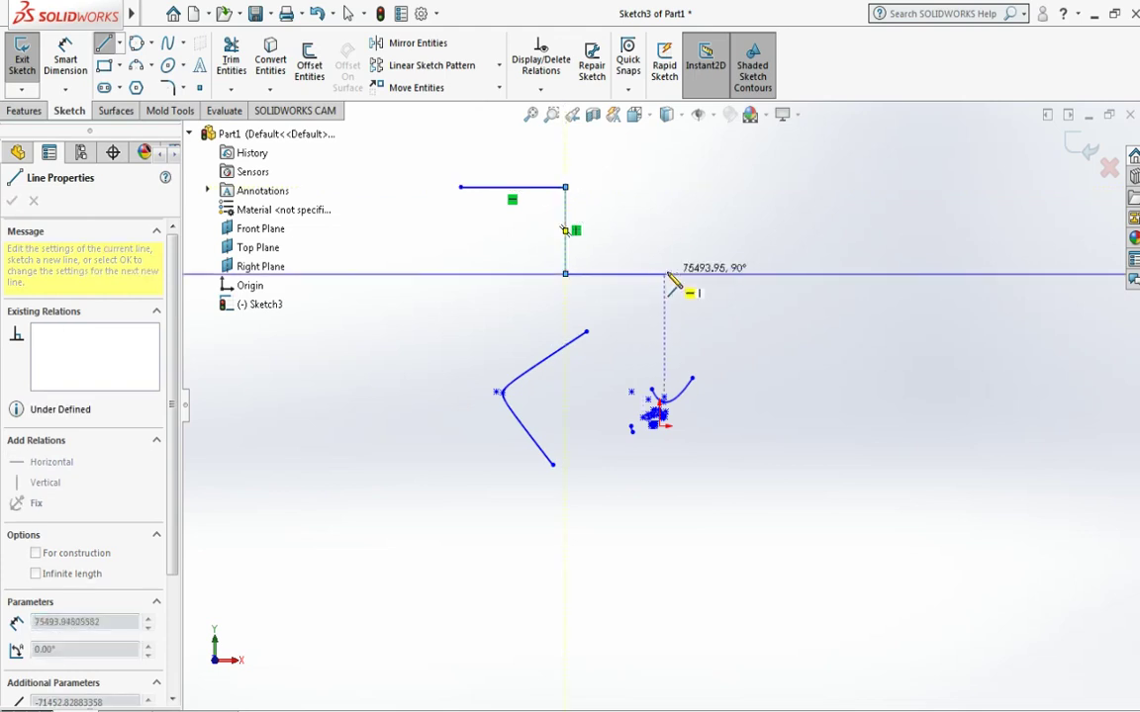
left_click(664, 274)
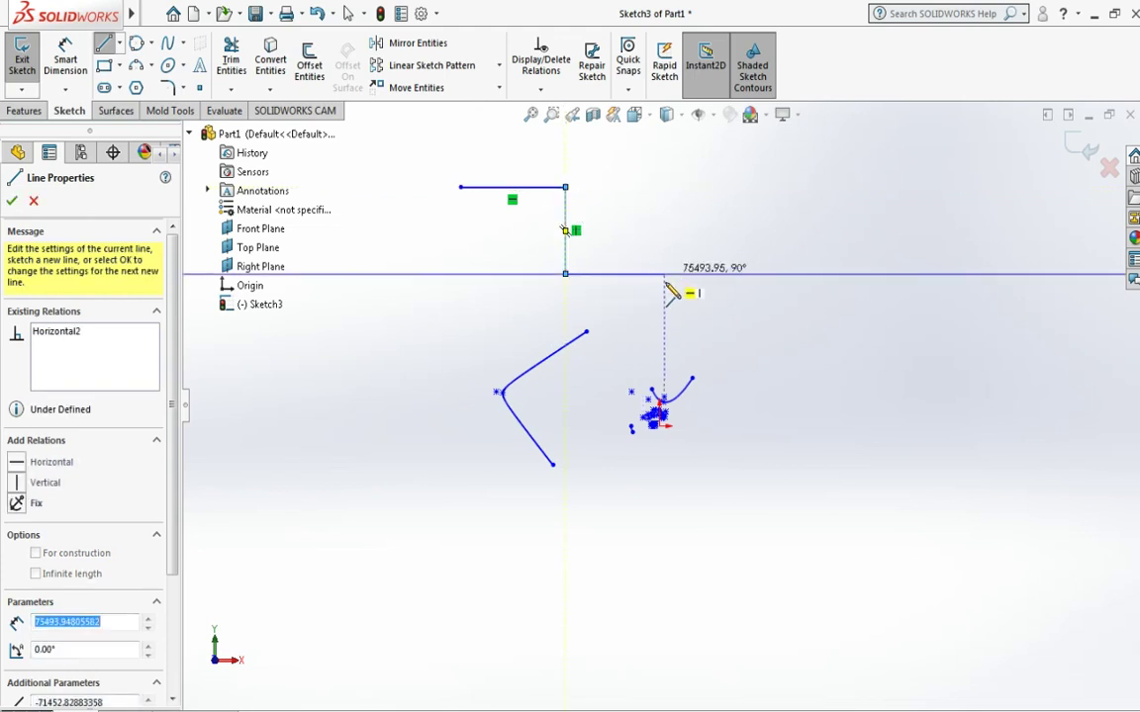
left_click(664, 205)
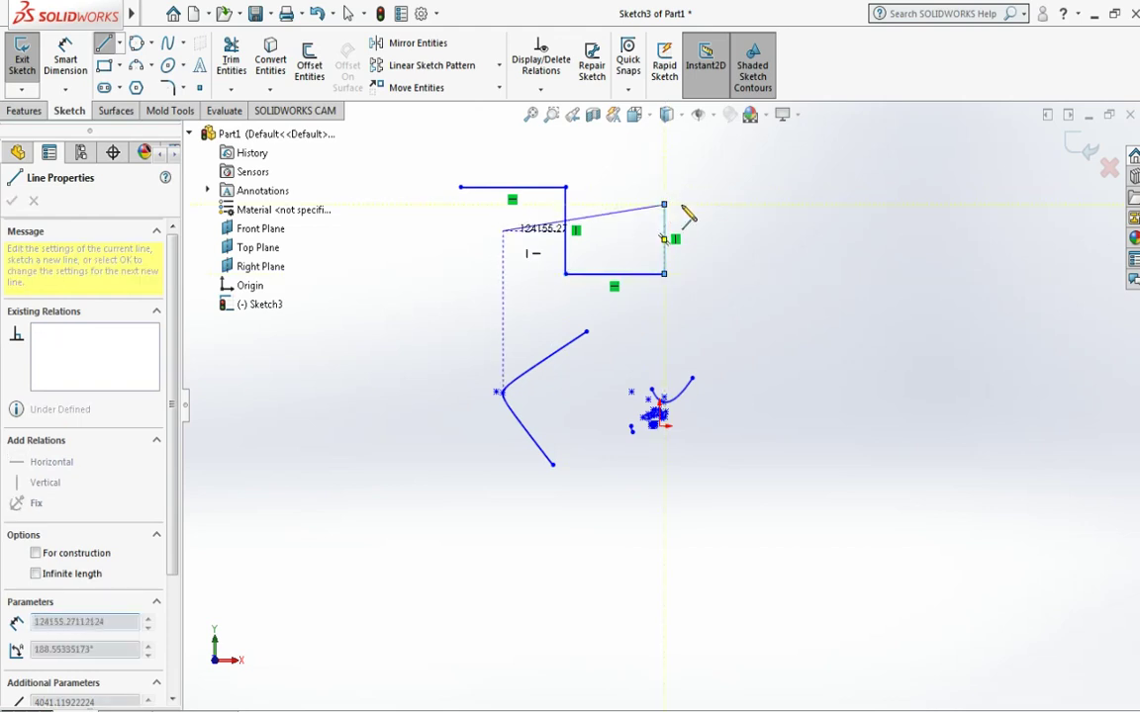
left_click(790, 205)
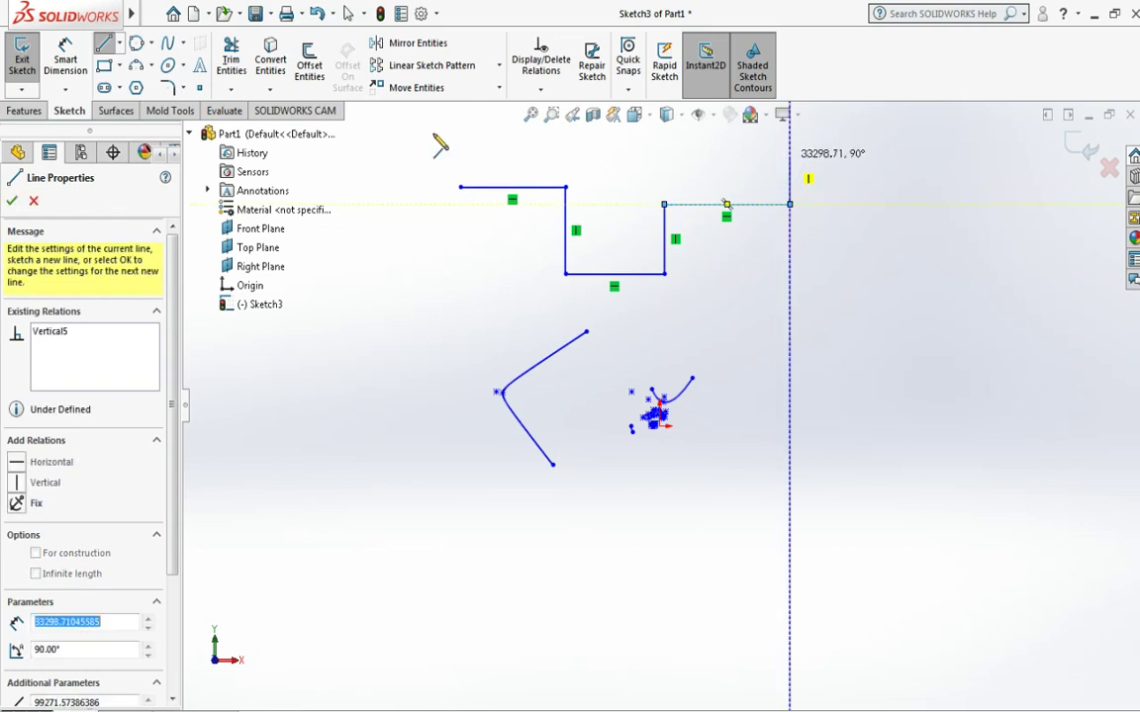
left_click(789, 156)
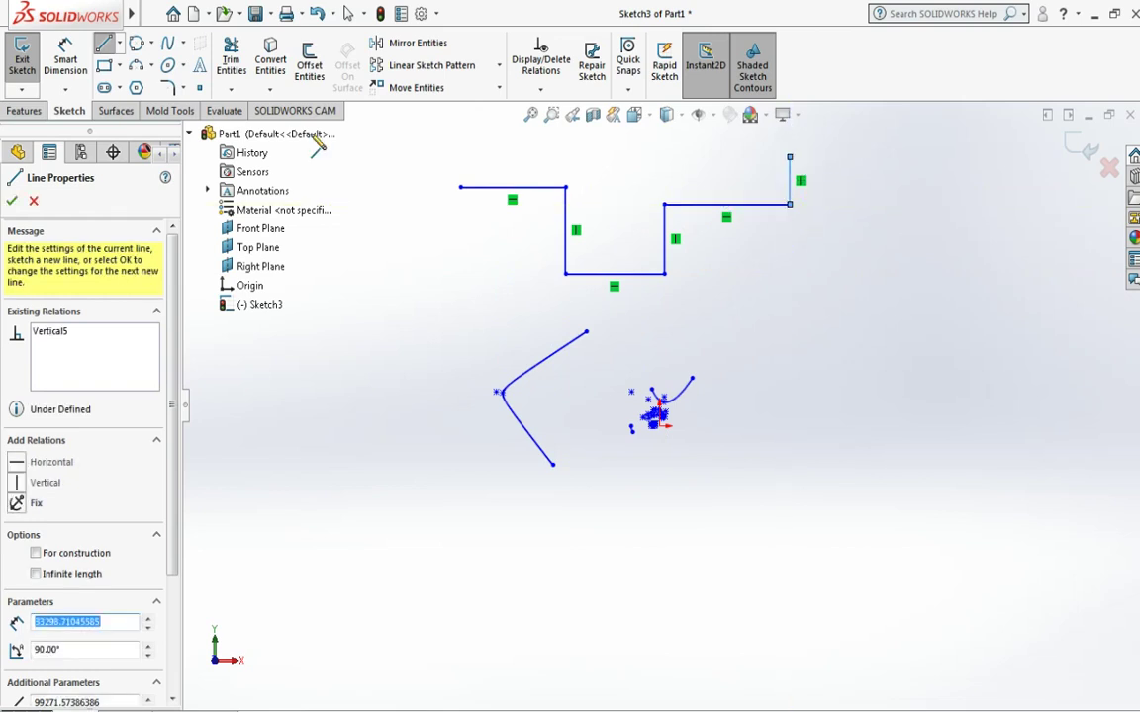
left_click(184, 90)
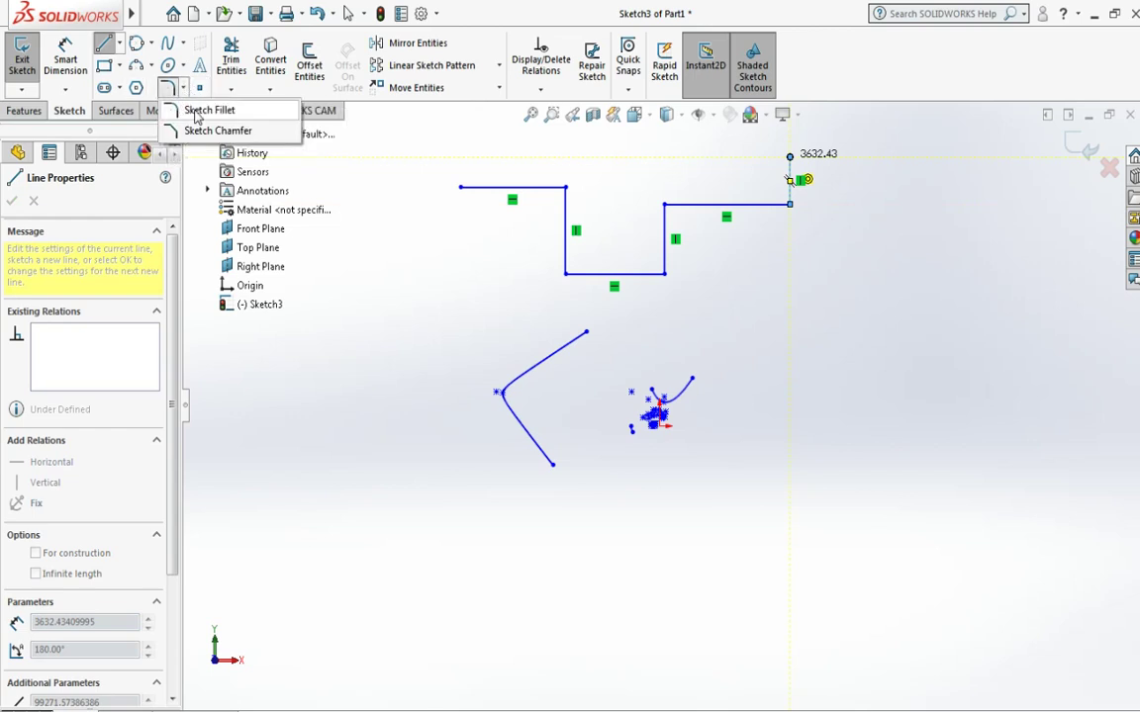
key("Escape")
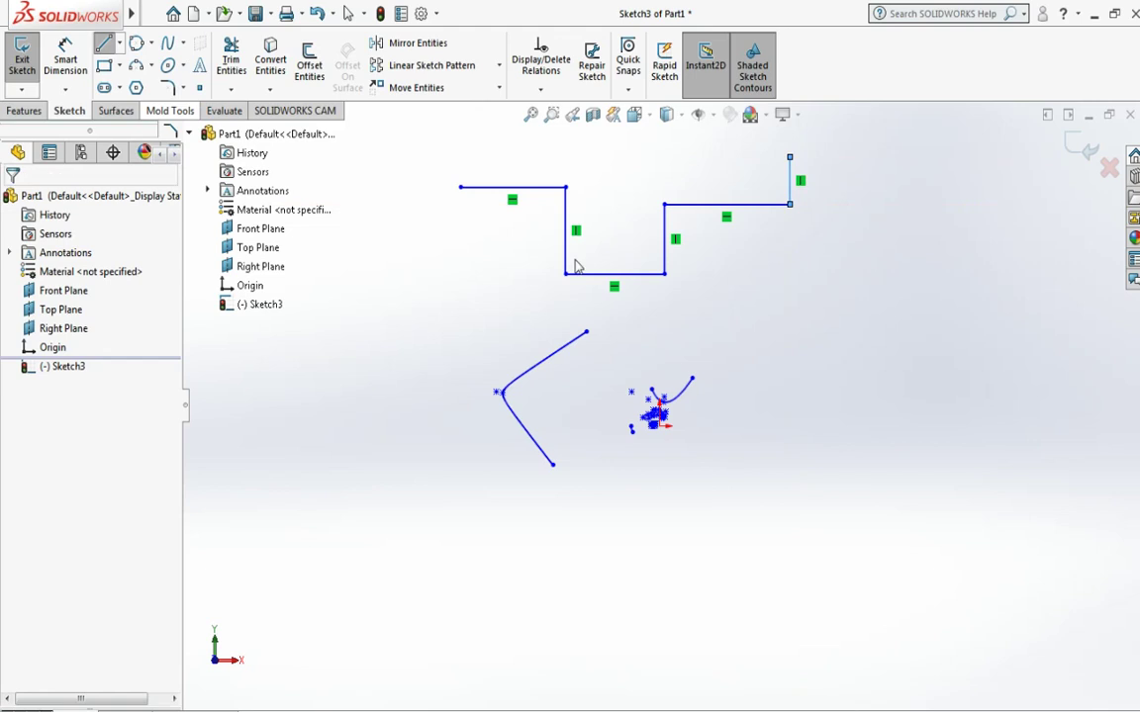
left_click(568, 255)
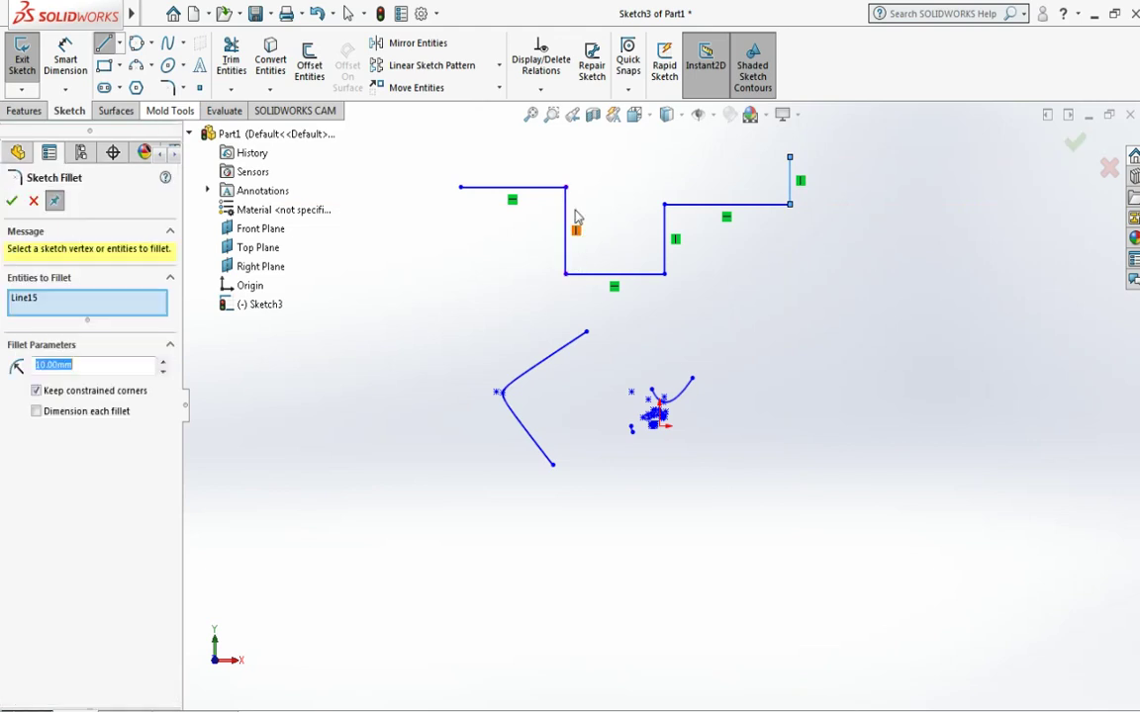
scroll(575, 211, "down", 1)
scroll(575, 214, "down", 2)
scroll(582, 247, "down", 2)
scroll(584, 256, "down", 1)
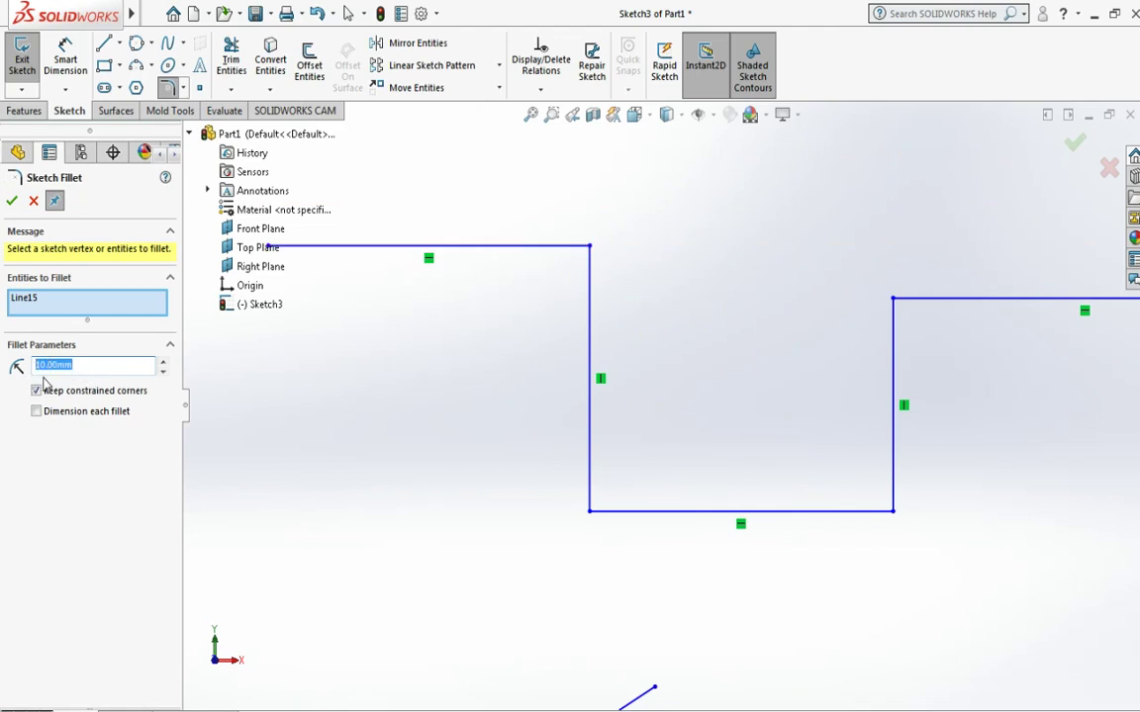
type("5")
key("Return")
left_click(581, 250)
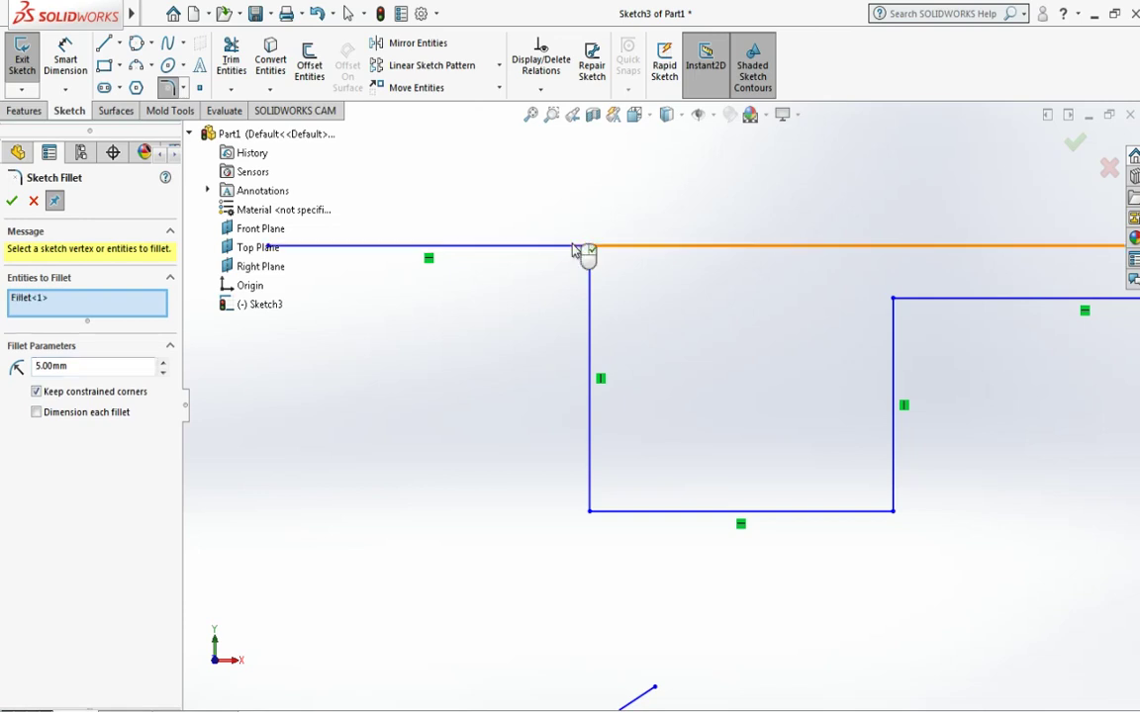
left_click(588, 303)
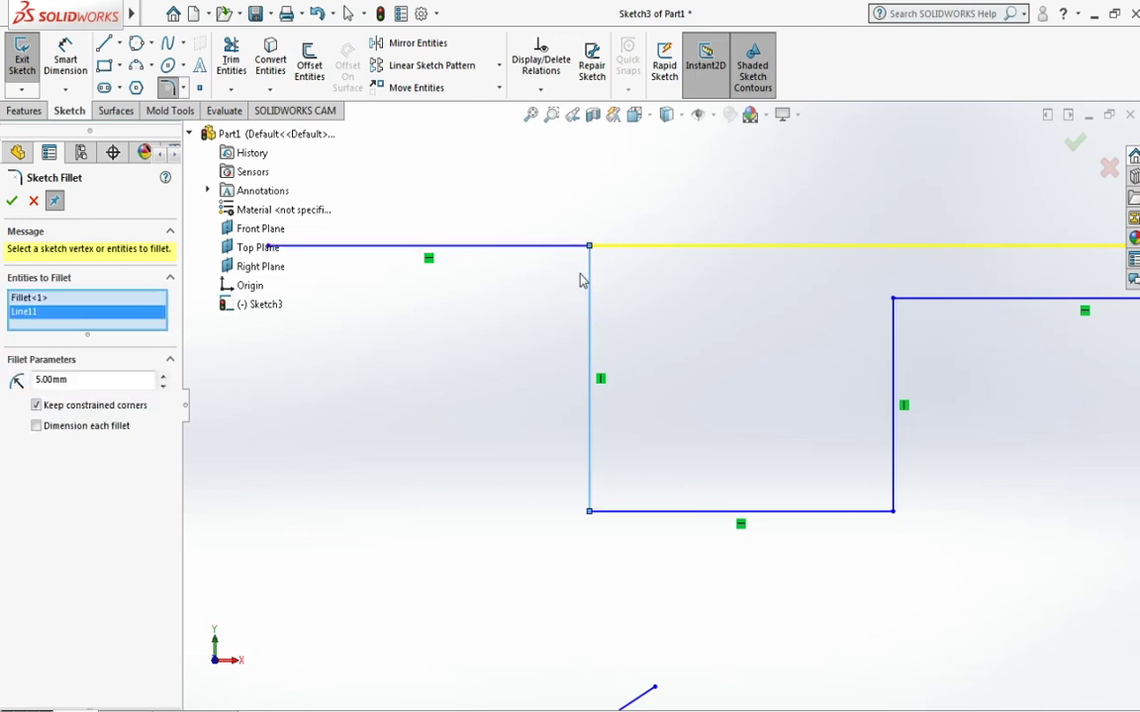
right_click(44, 315)
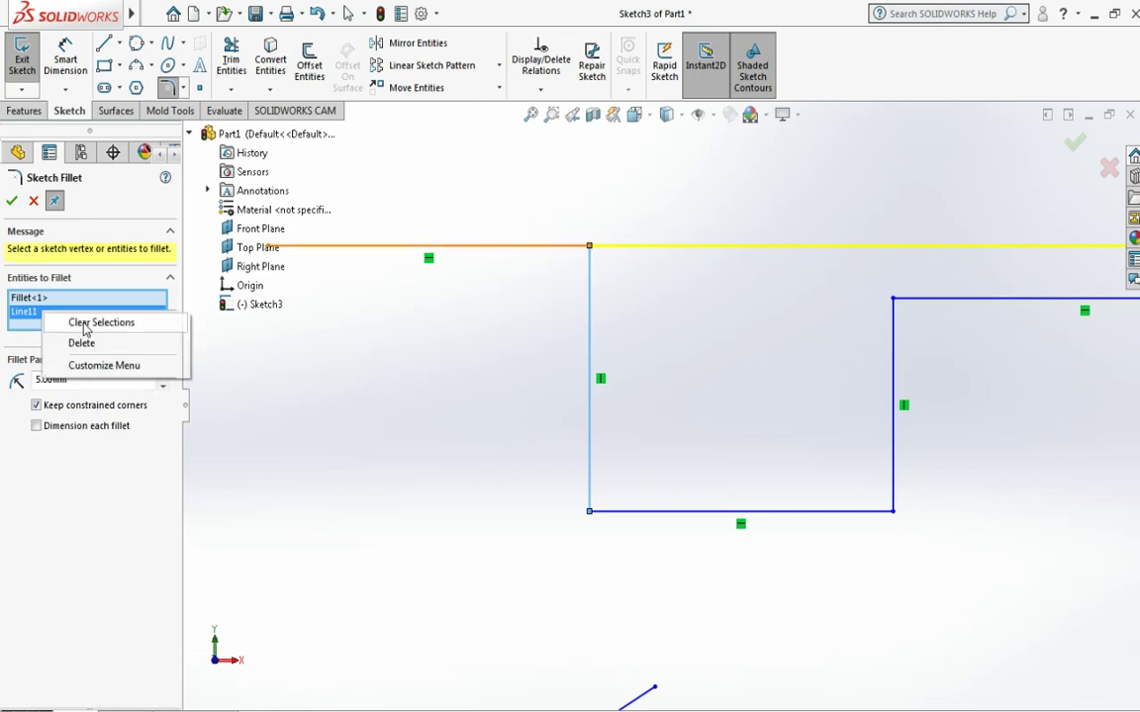
left_click(89, 324)
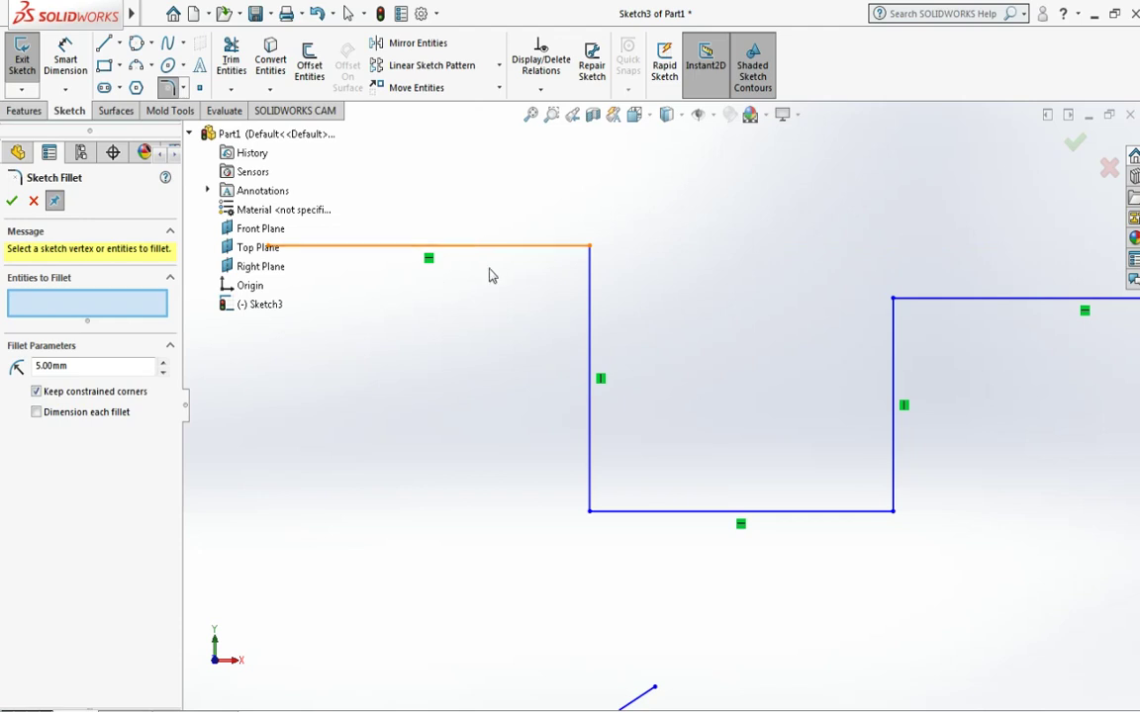
left_click(590, 248)
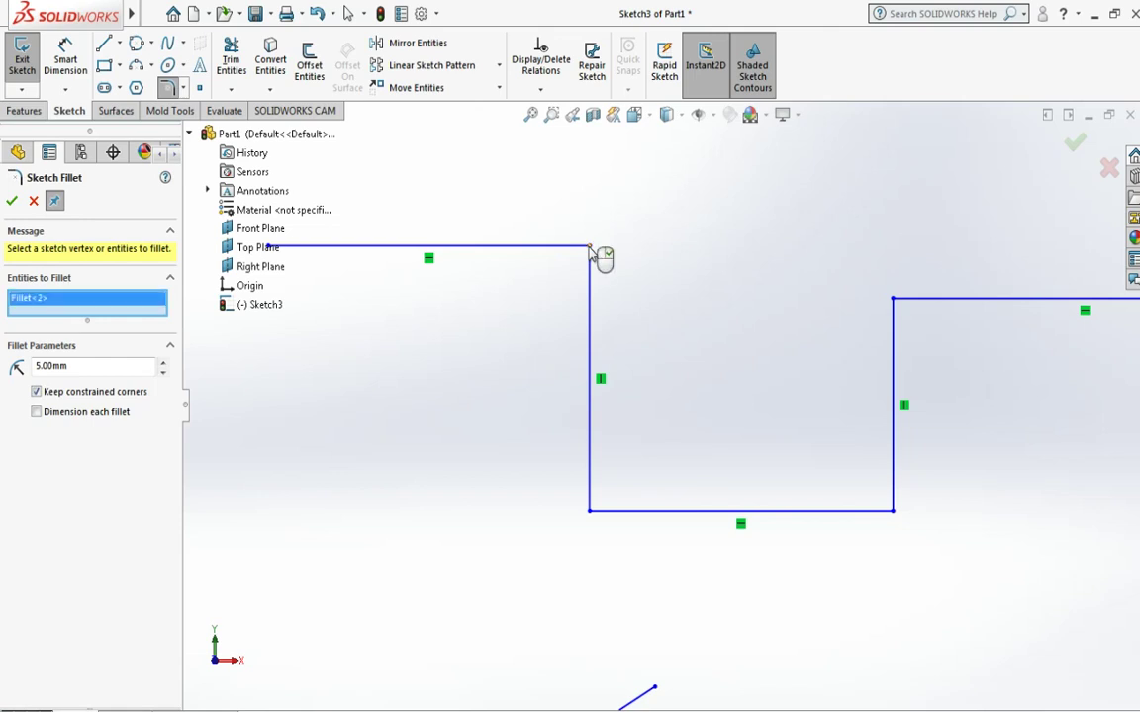
scroll(592, 251, "down", 1)
scroll(599, 253, "down", 1)
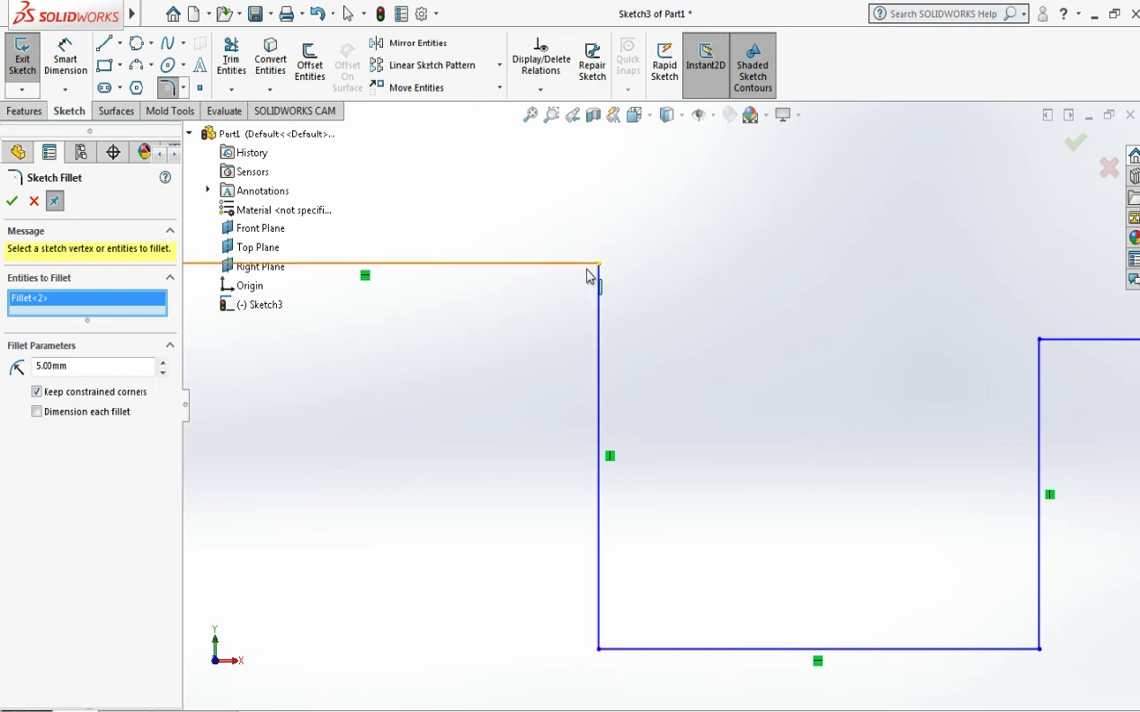
scroll(592, 279, "down", 1)
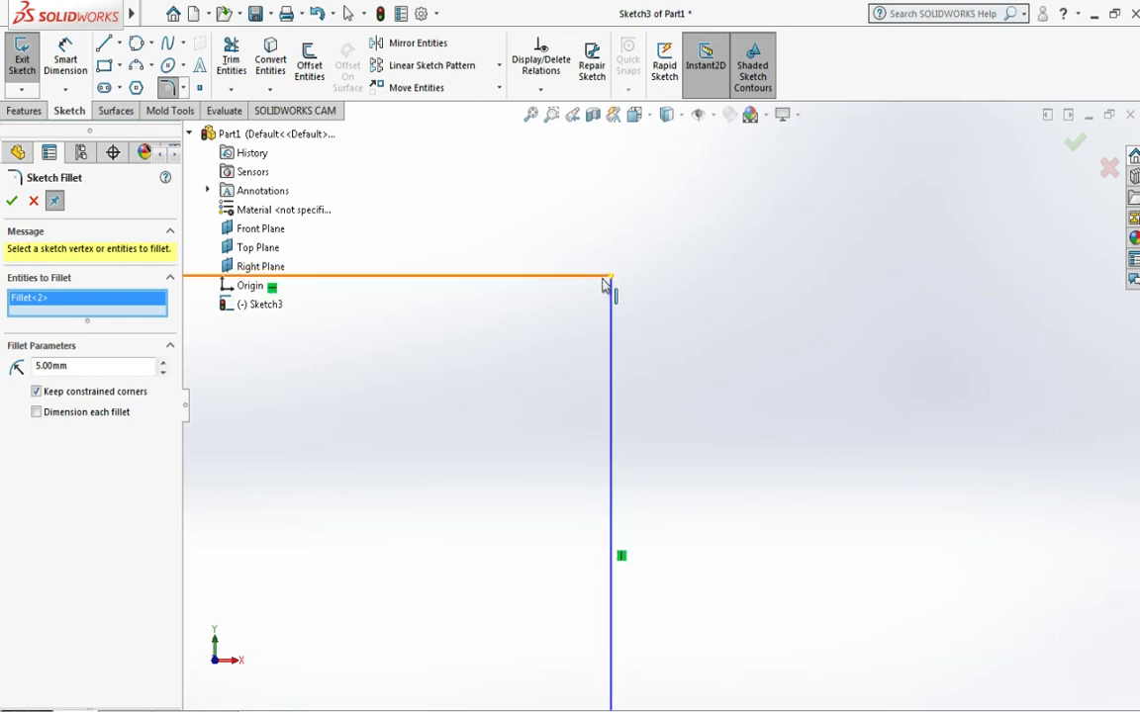
scroll(570, 293, "down", 1)
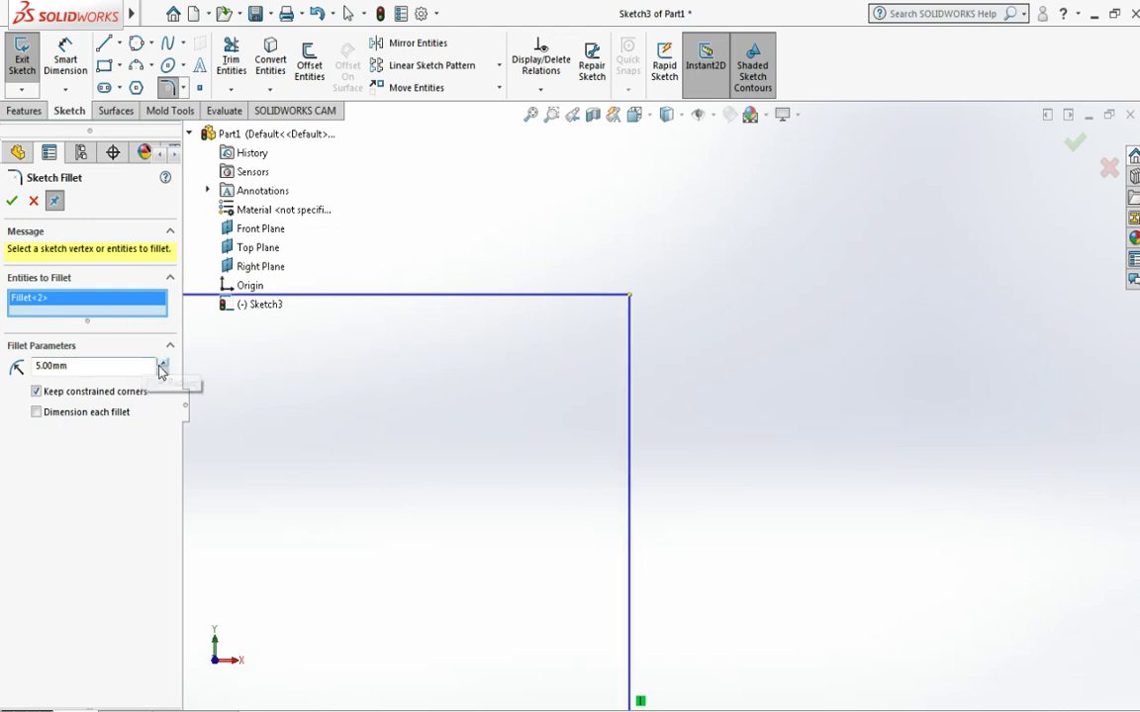
left_click(161, 364)
double_click(161, 363)
type("55")
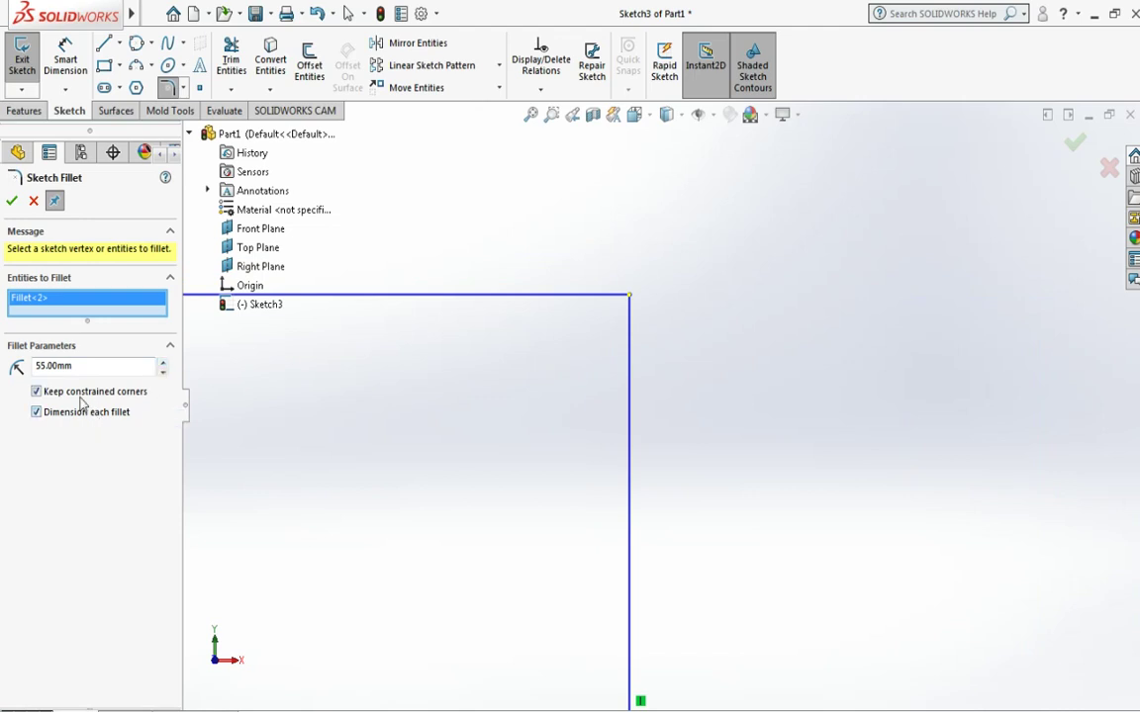
left_click(82, 394)
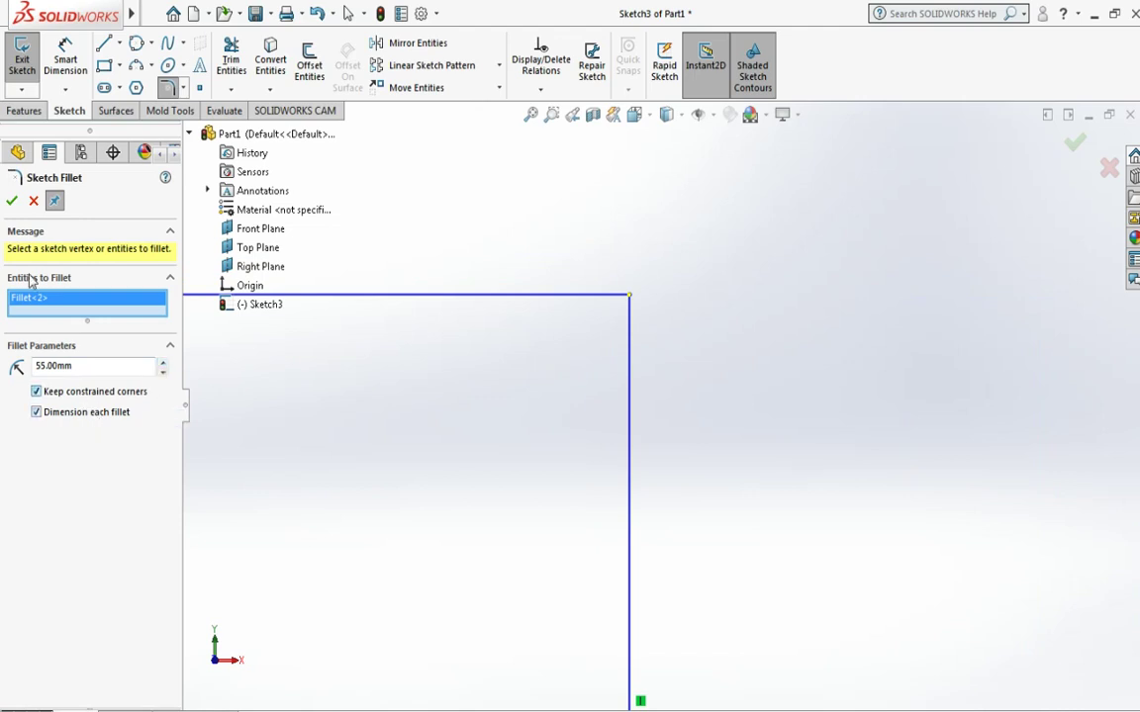
left_click(34, 201)
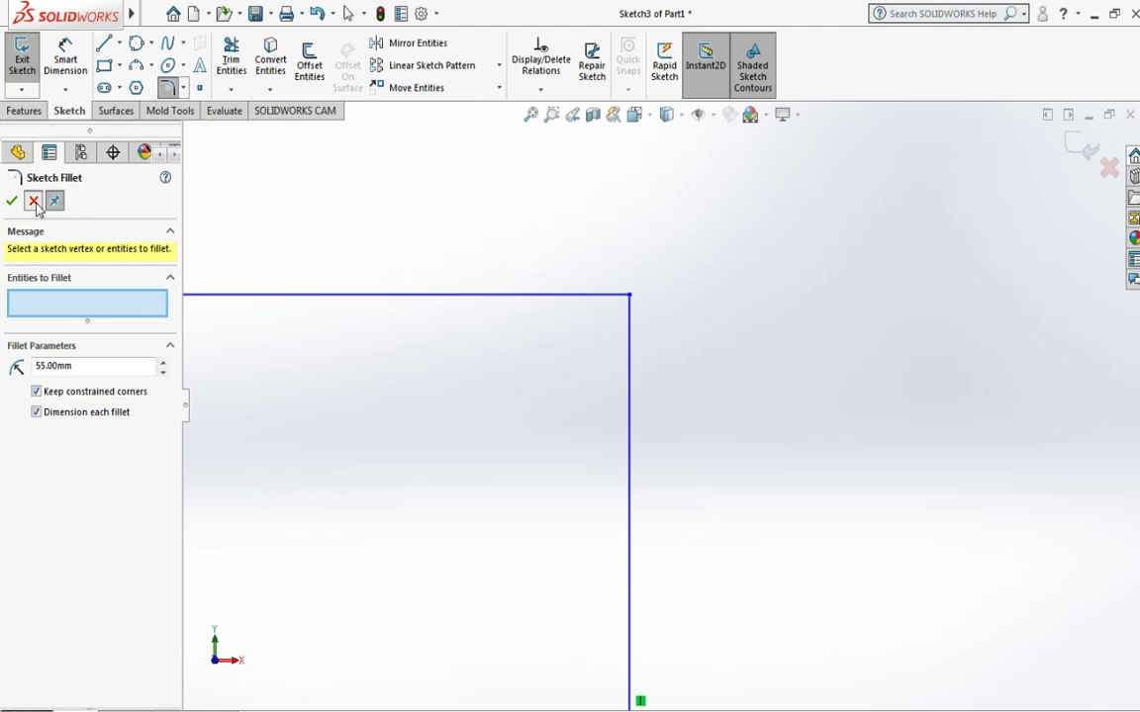
Step: Fillet the corner where the top line turns down at 5 mm, then show the fillet/chamfer choices
left_click(167, 89)
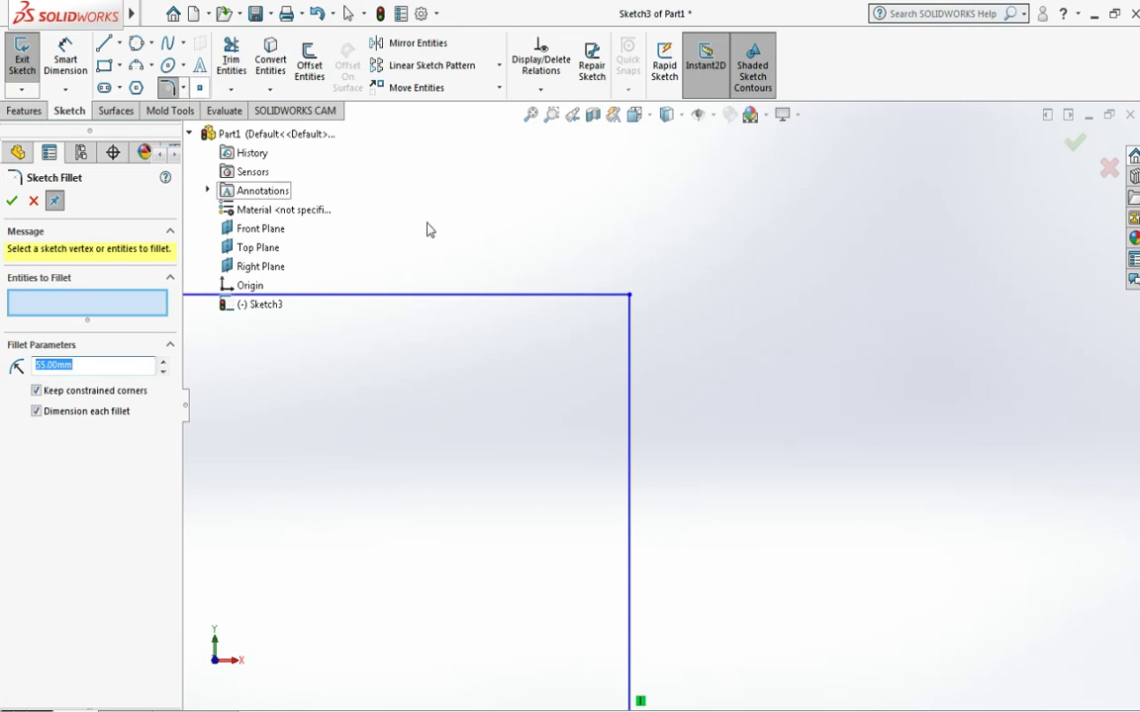
left_click(165, 371)
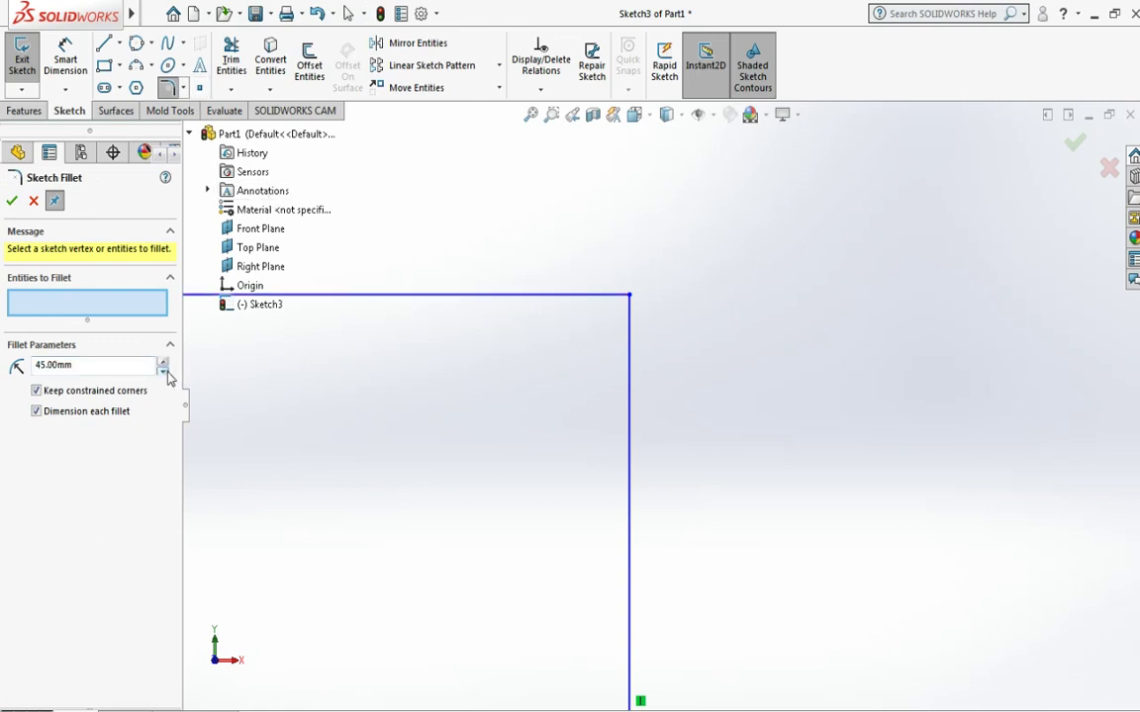
left_click(165, 371)
left_click(631, 296)
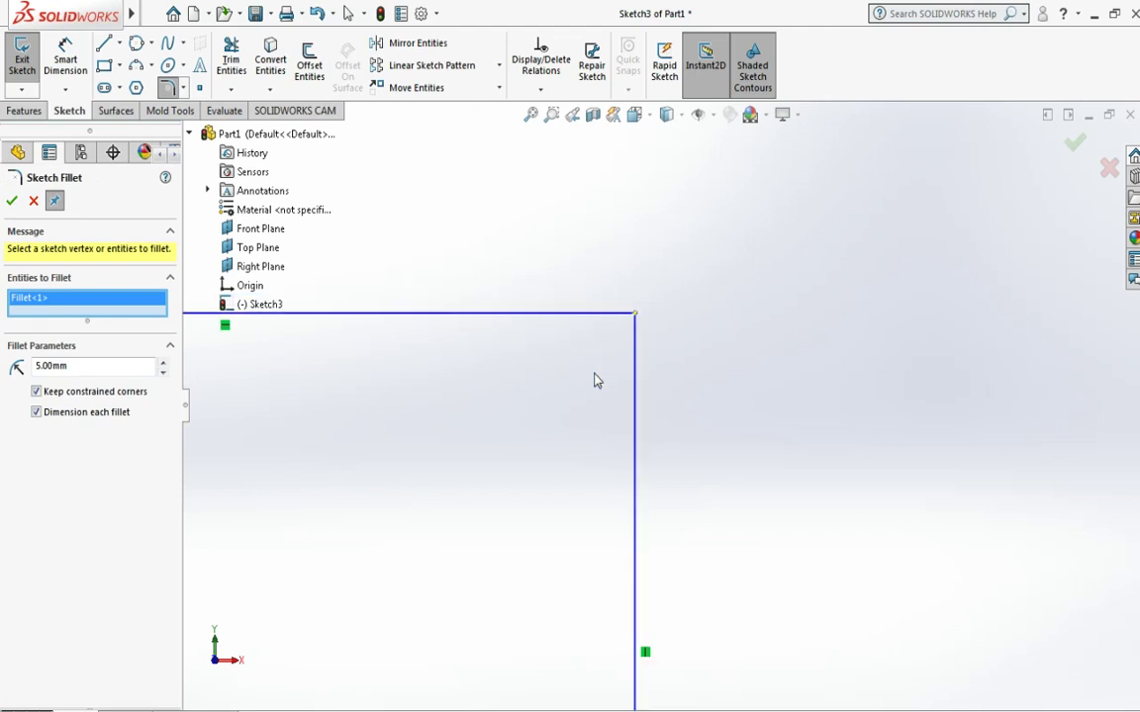
key("Escape")
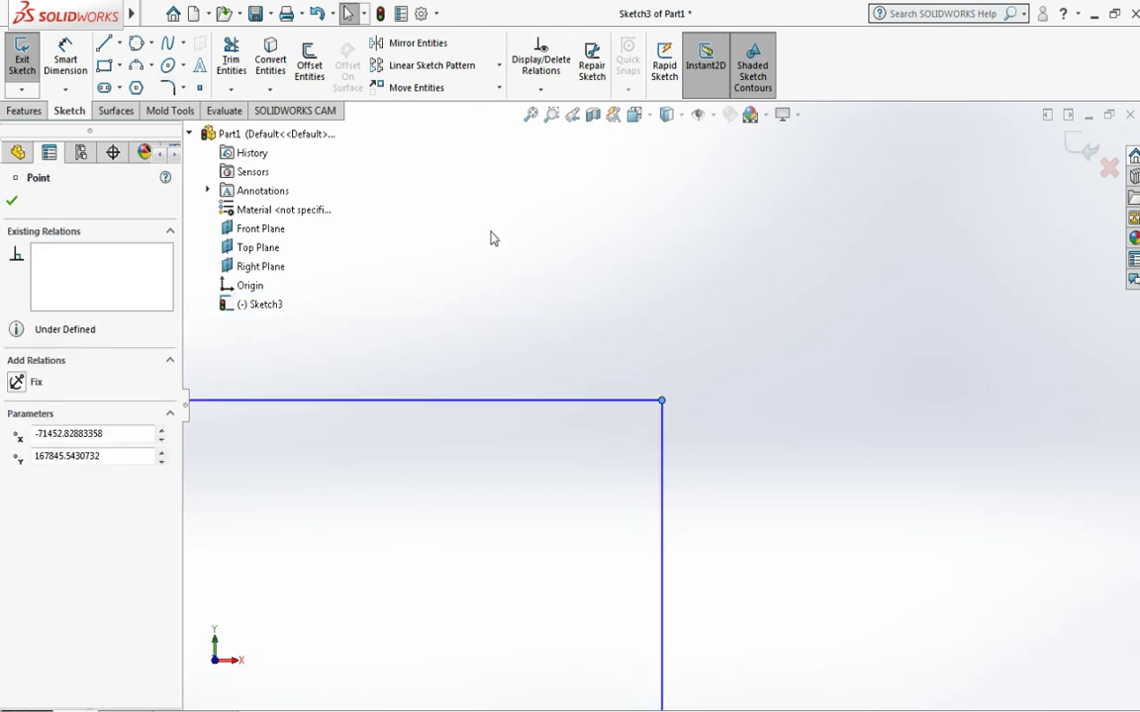
left_click(182, 89)
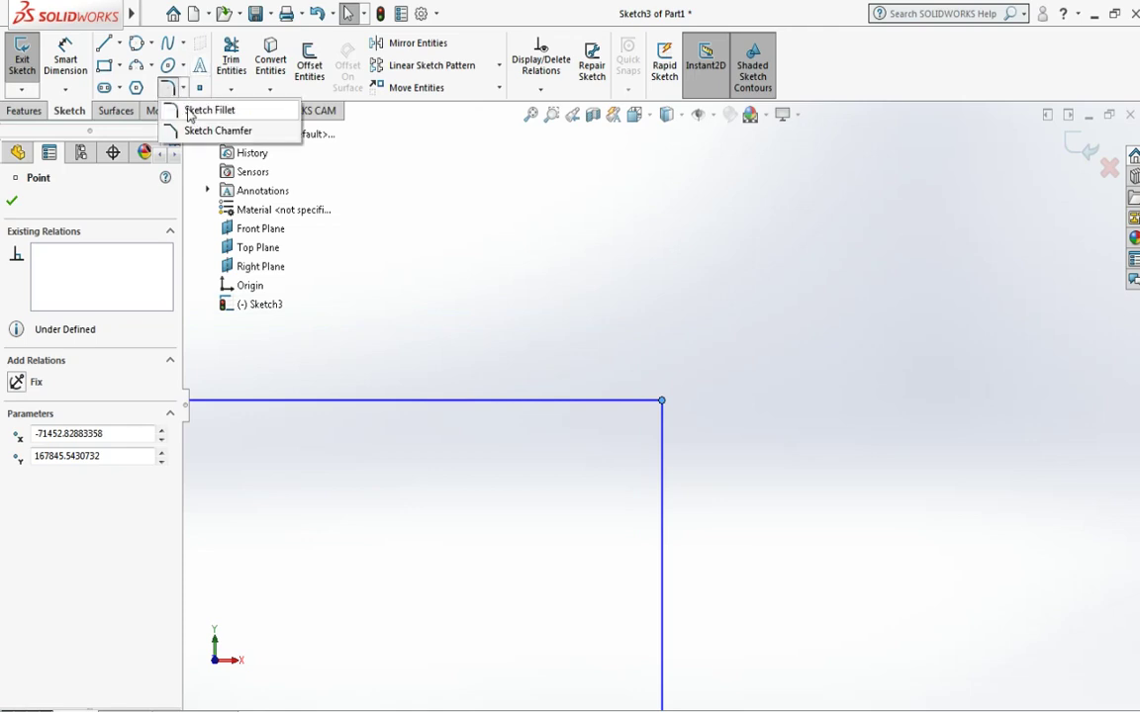
Step: Set the sketch fillet radius to 25, then 115 mm, and clear all selected corners
key("Escape")
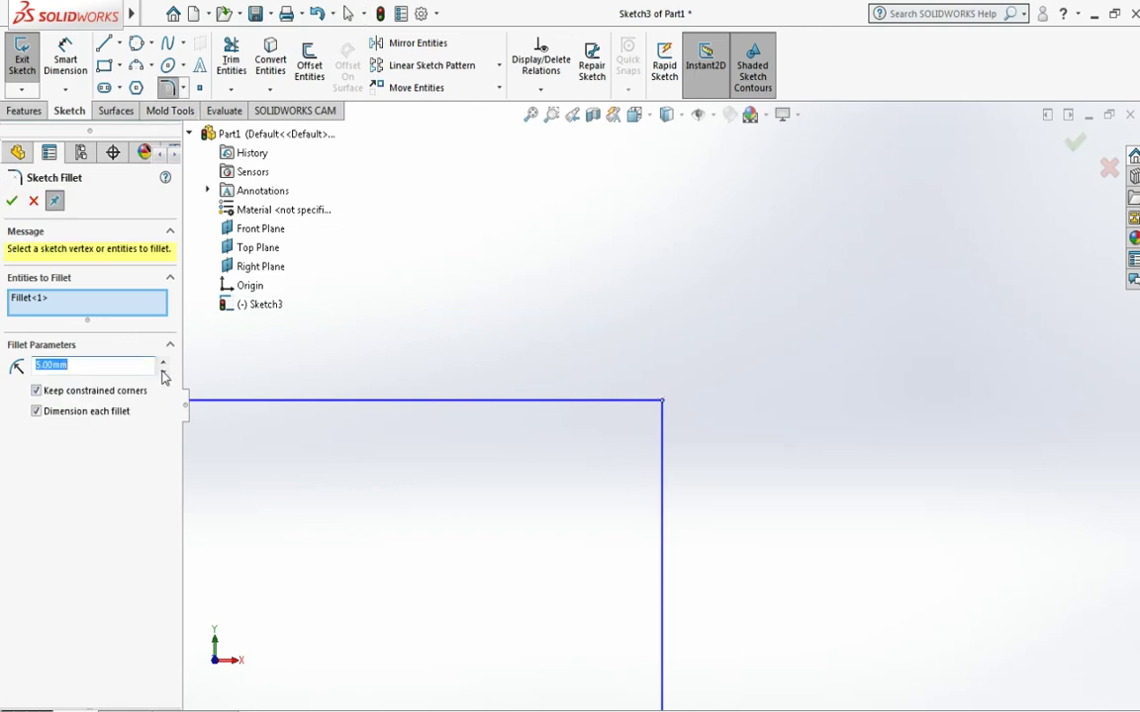
type("25")
key("Return")
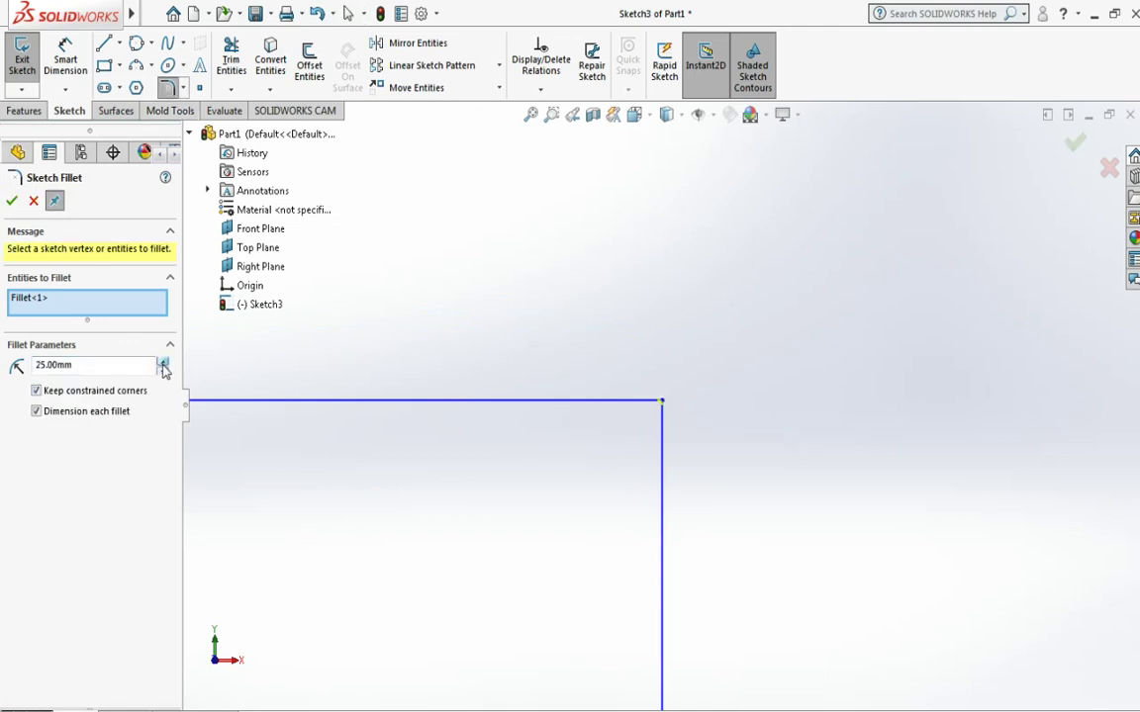
left_click(164, 366)
left_click(662, 423)
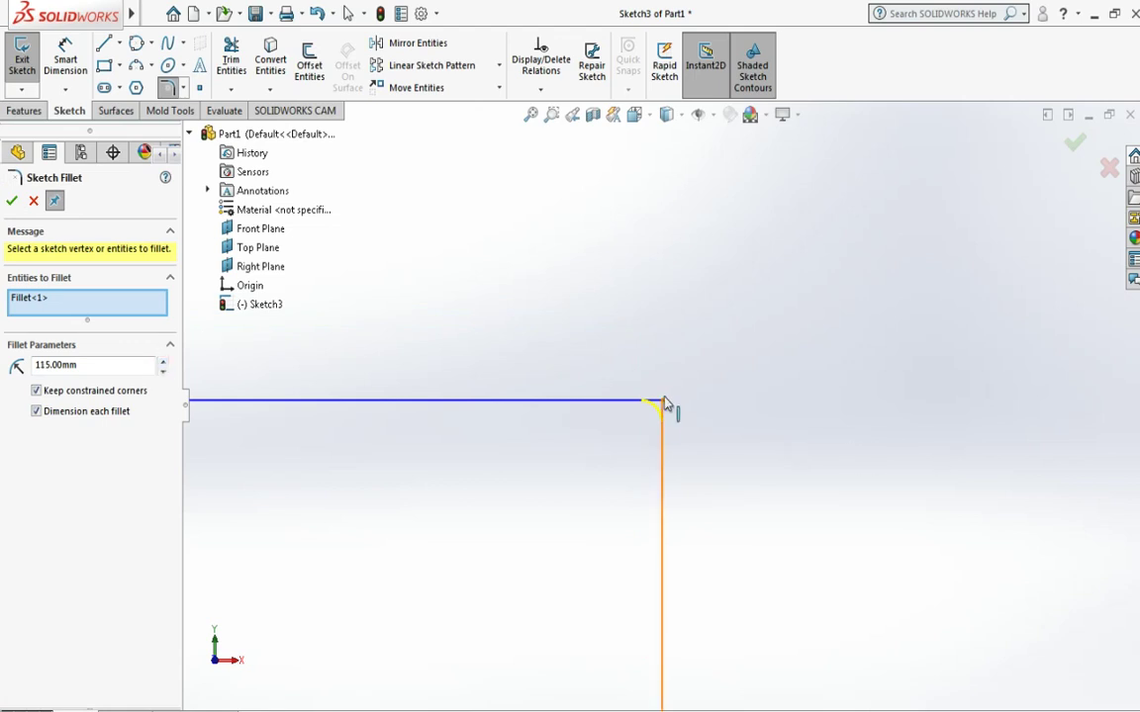
right_click(29, 305)
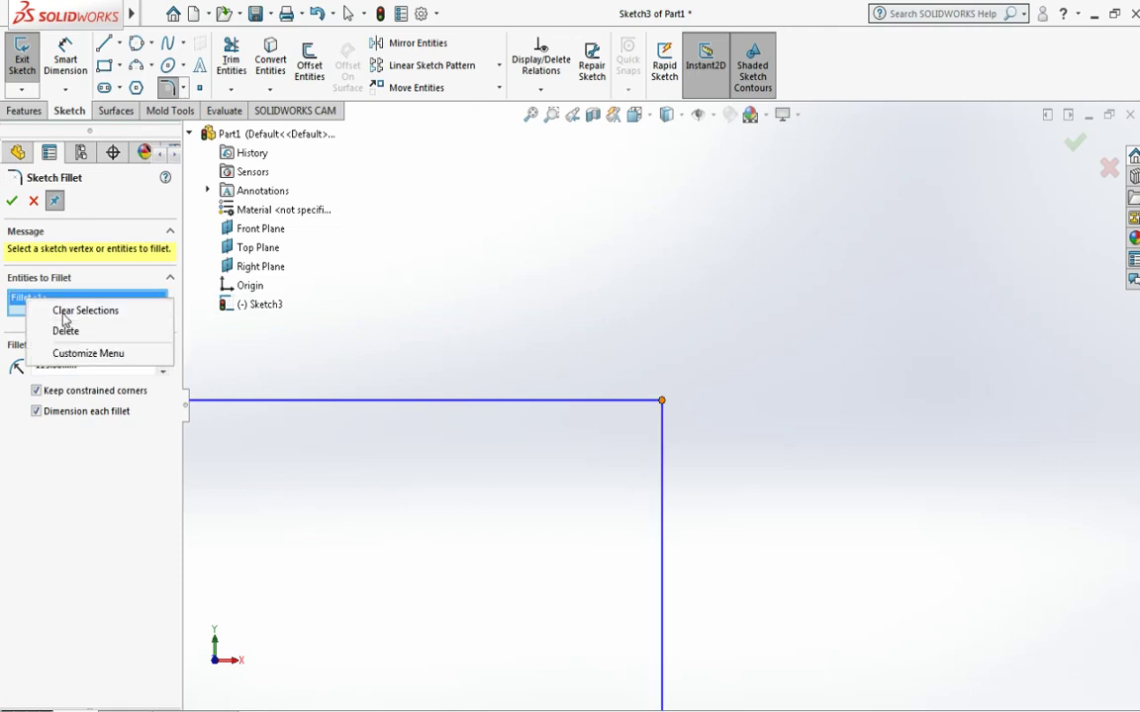
left_click(64, 313)
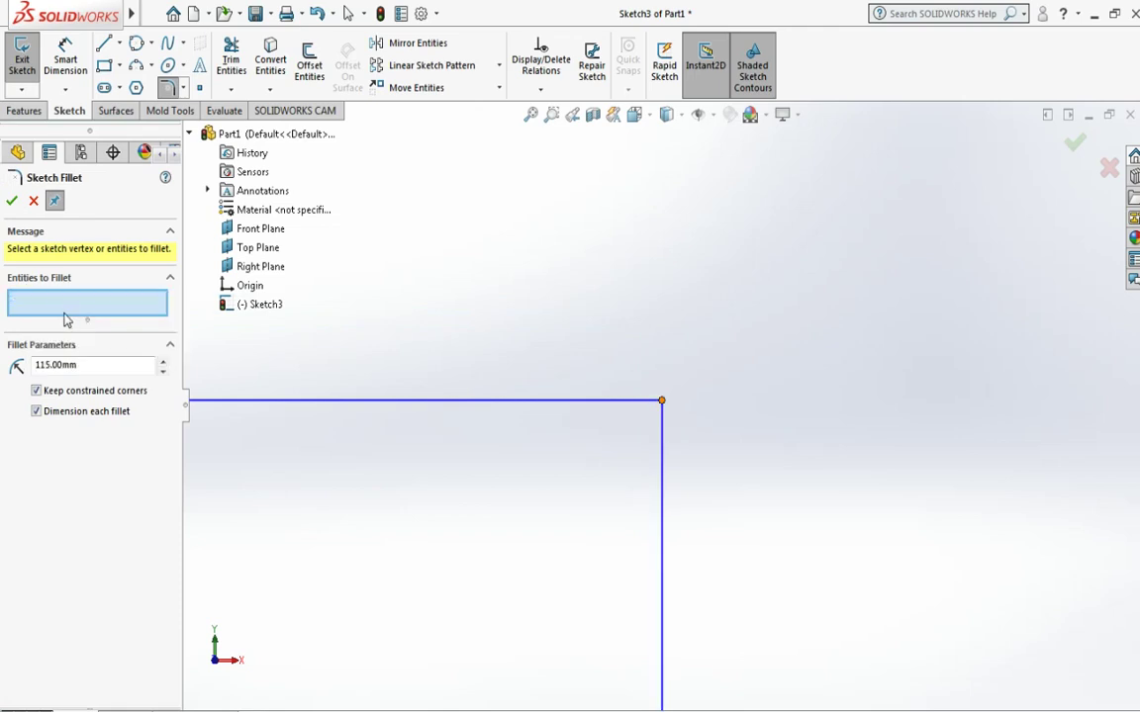
Step: Round the top horizontal-to-vertical corner with a 285 mm fillet, labelled R285.00
left_click(661, 402)
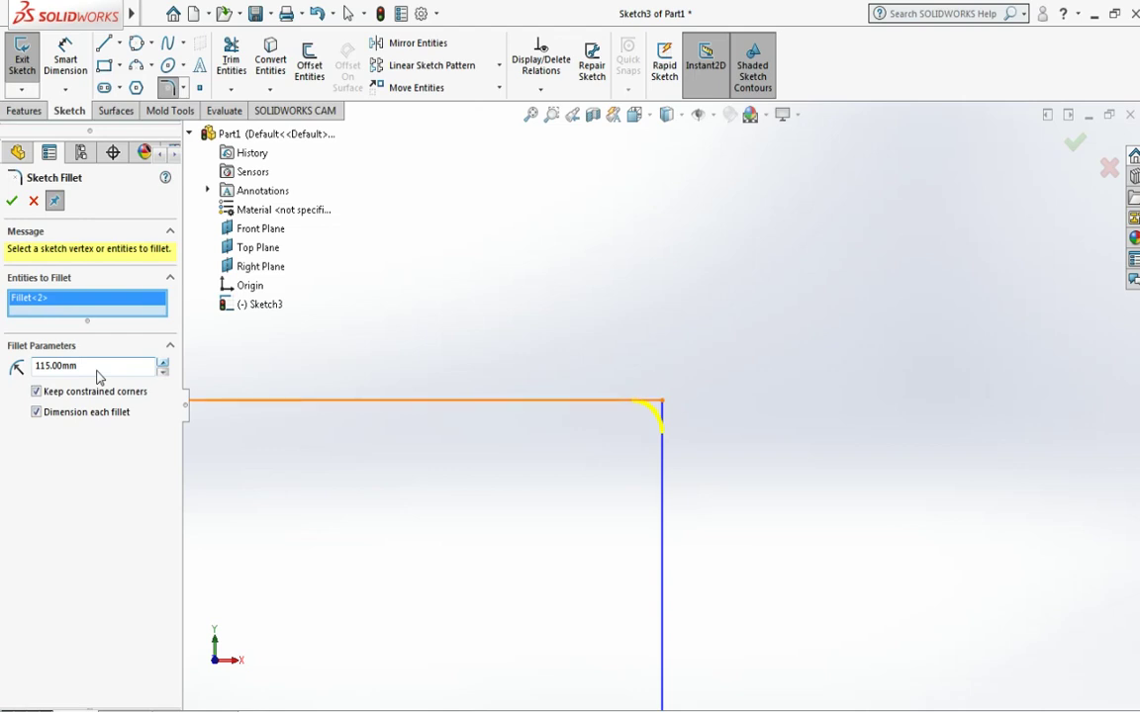
scroll(98, 372, "up", 7)
left_click(165, 364)
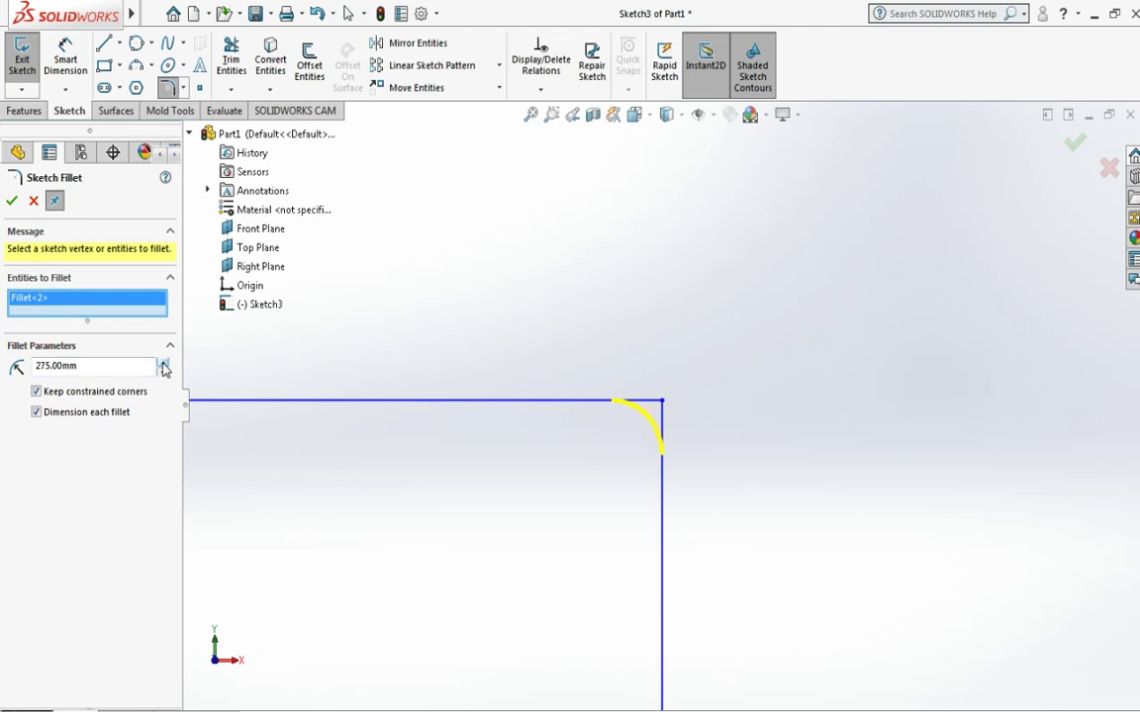
left_click(164, 364)
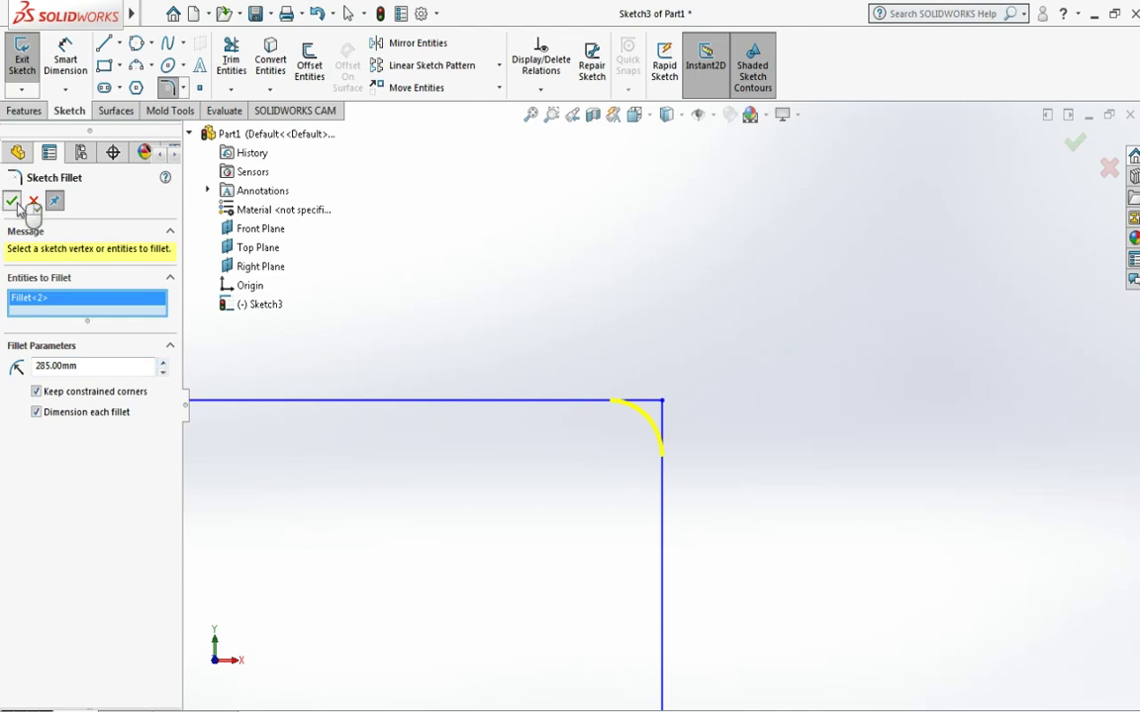
left_click(12, 201)
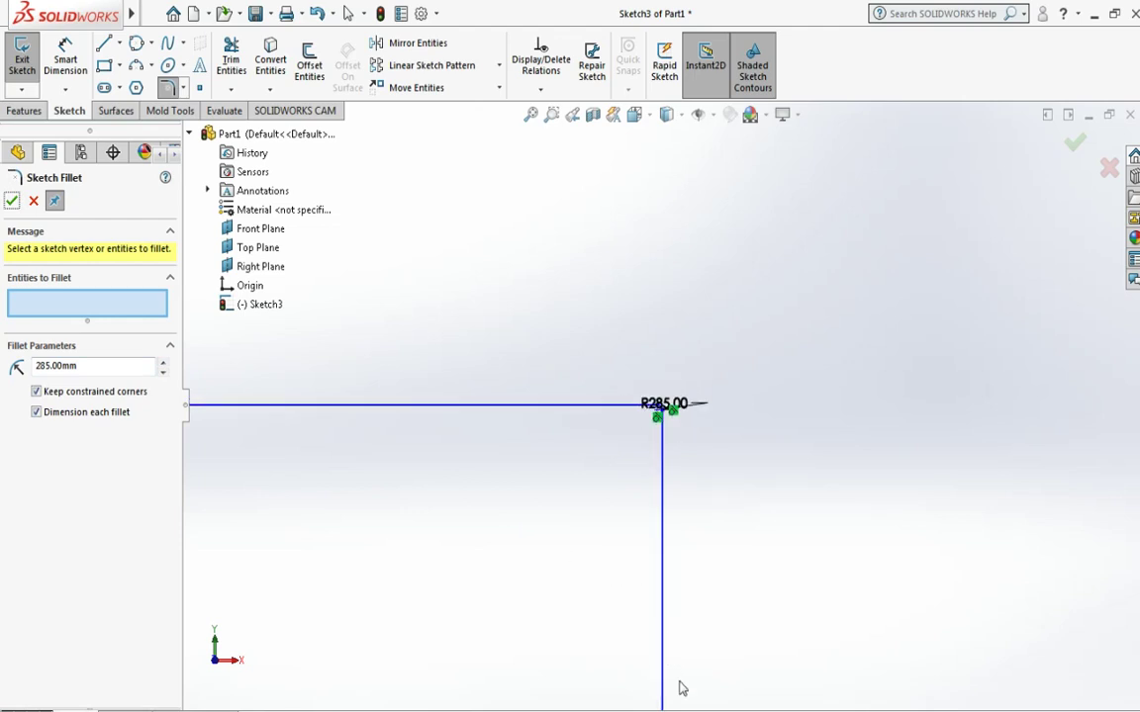
Step: Bring the rectangle's lower-left corner into view, close Sketch Fillet, and show the chamfer choice
scroll(661, 565, "down", 2)
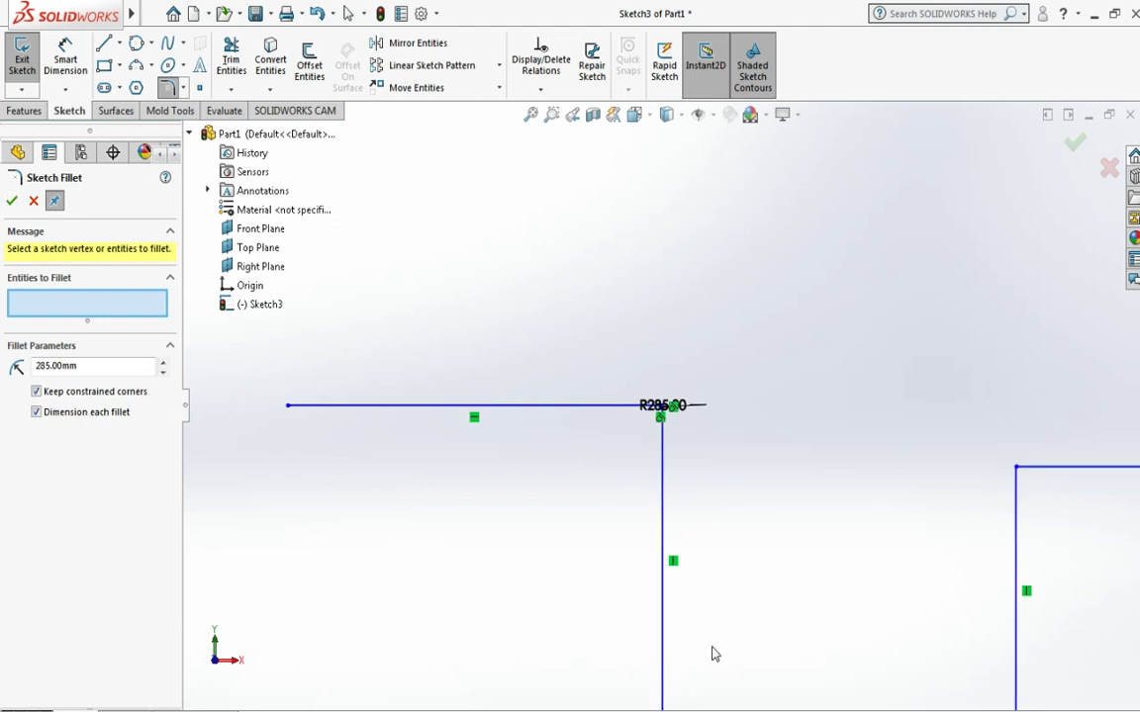
scroll(712, 653, "down", 2)
scroll(652, 603, "down", 1)
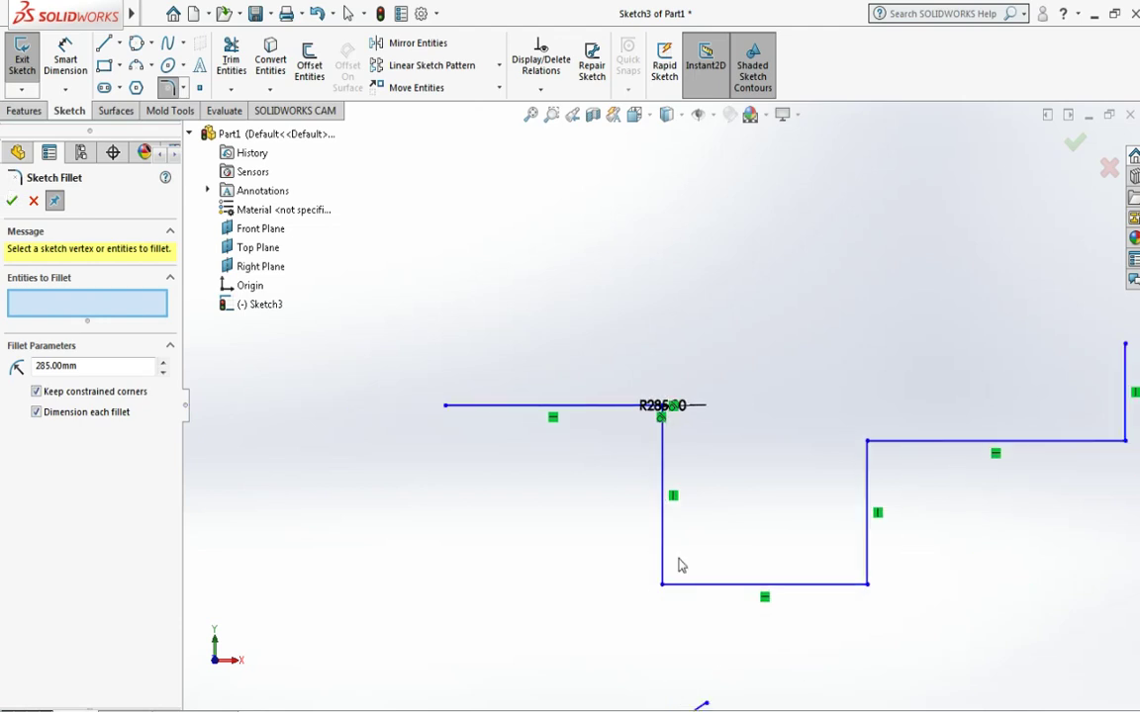
scroll(677, 580, "up", 3)
scroll(699, 458, "up", 1)
scroll(699, 458, "up", 1)
scroll(692, 455, "up", 1)
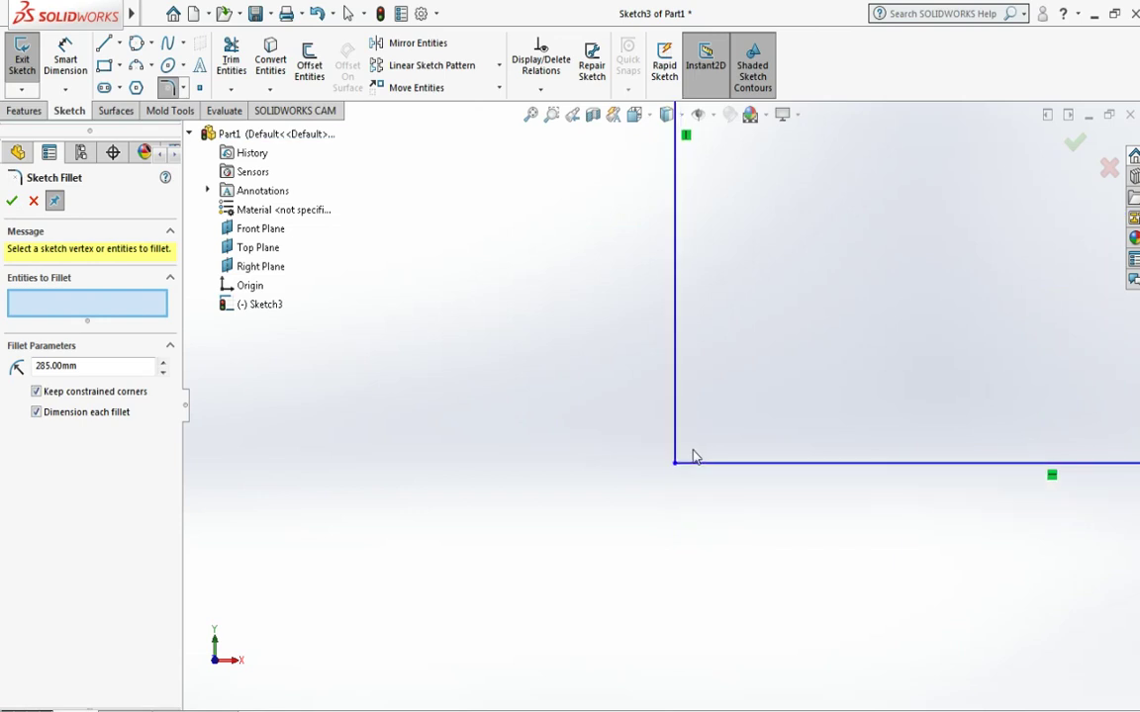
scroll(693, 456, "up", 1)
key("ctrl+Left")
key("ctrl+Left")
key("ctrl+Left")
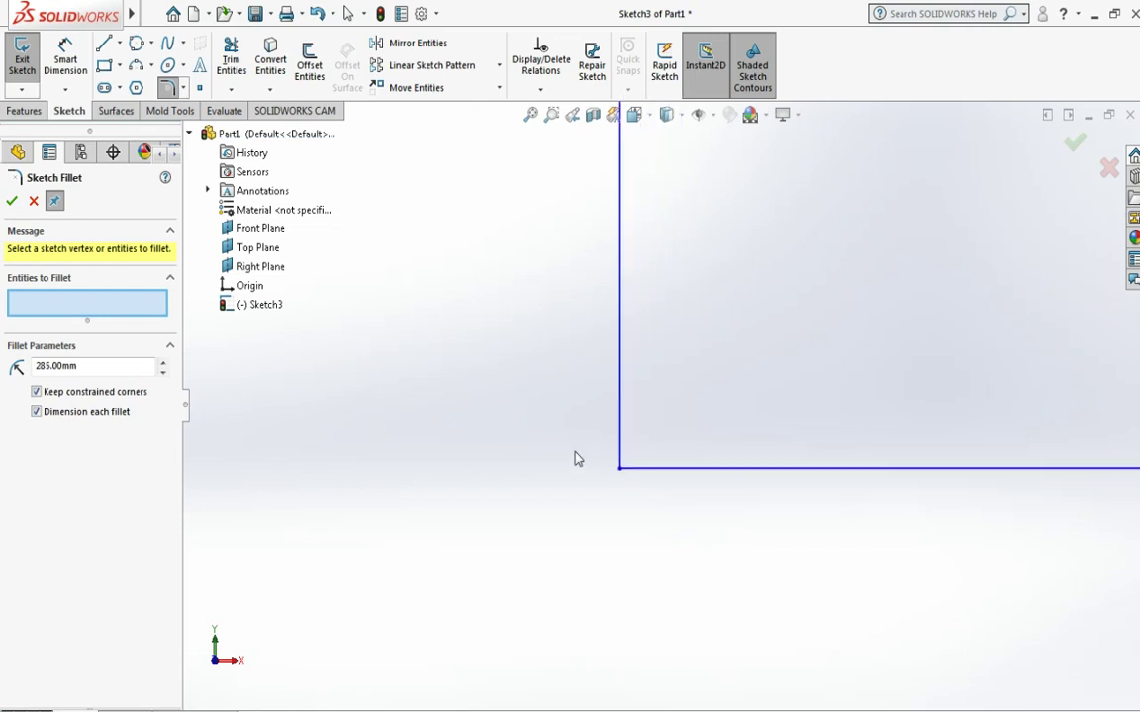
key("ctrl+Left")
key("ctrl+Right")
key("ctrl+Right")
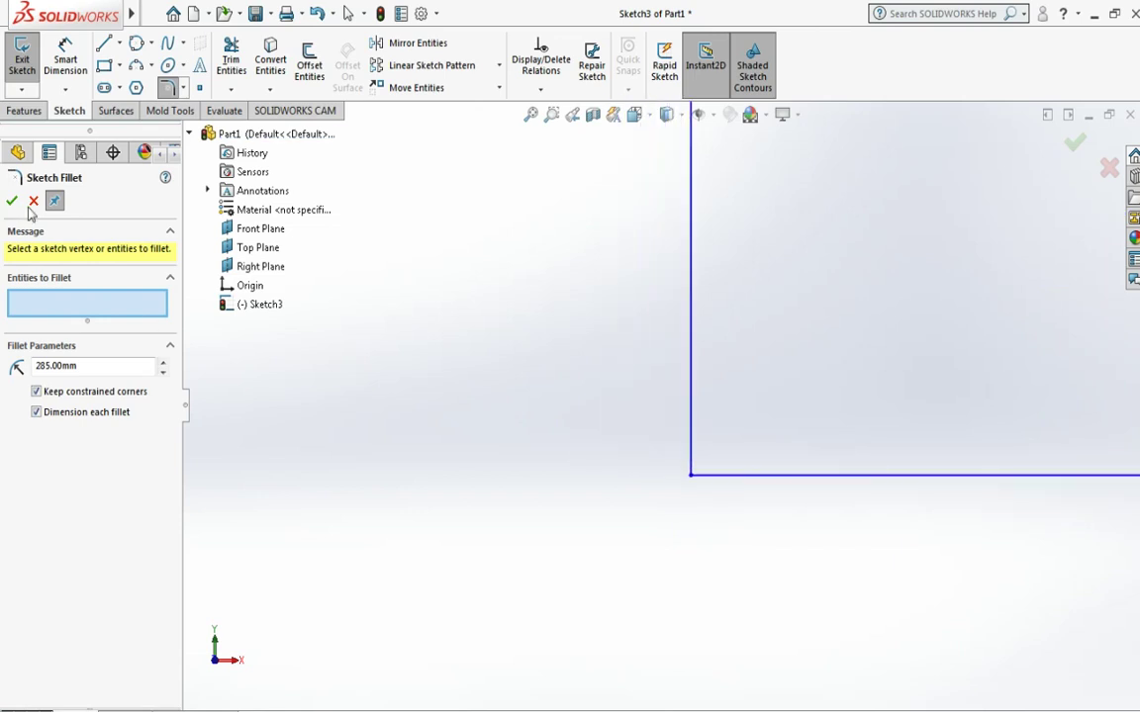
left_click(167, 89)
left_click(183, 89)
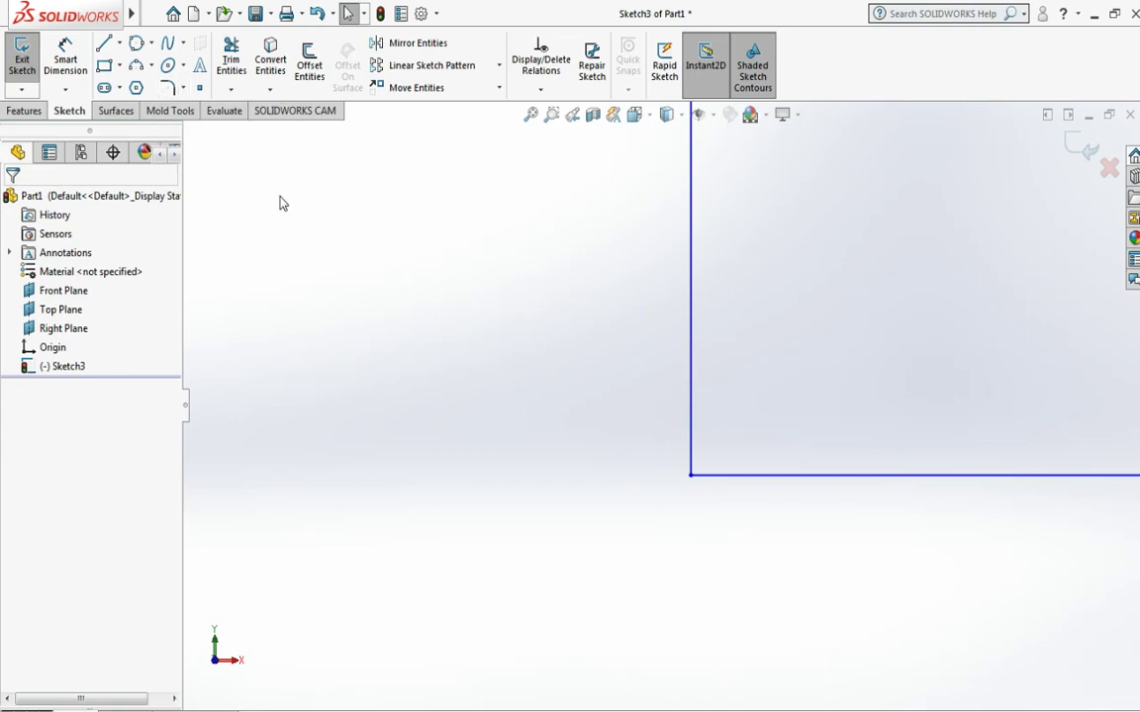
Step: Bevel the rectangle's lower-left corner with an equal-distance chamfer, dimensioned 10.00
left_click(693, 477)
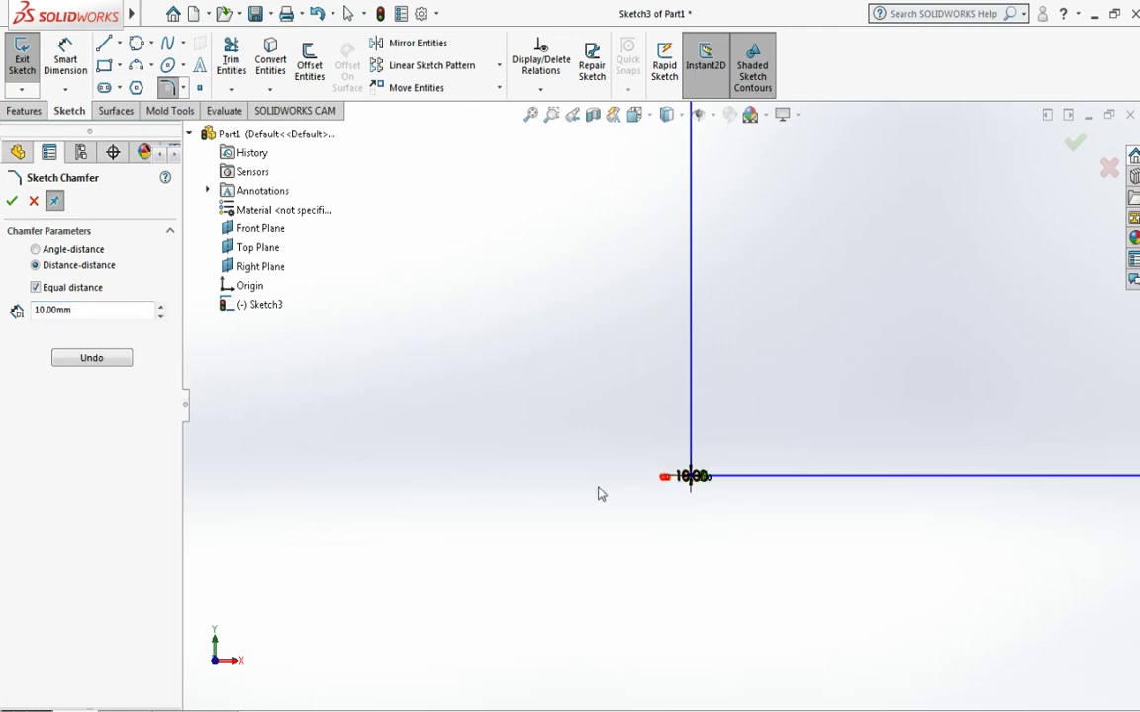
left_click(691, 477)
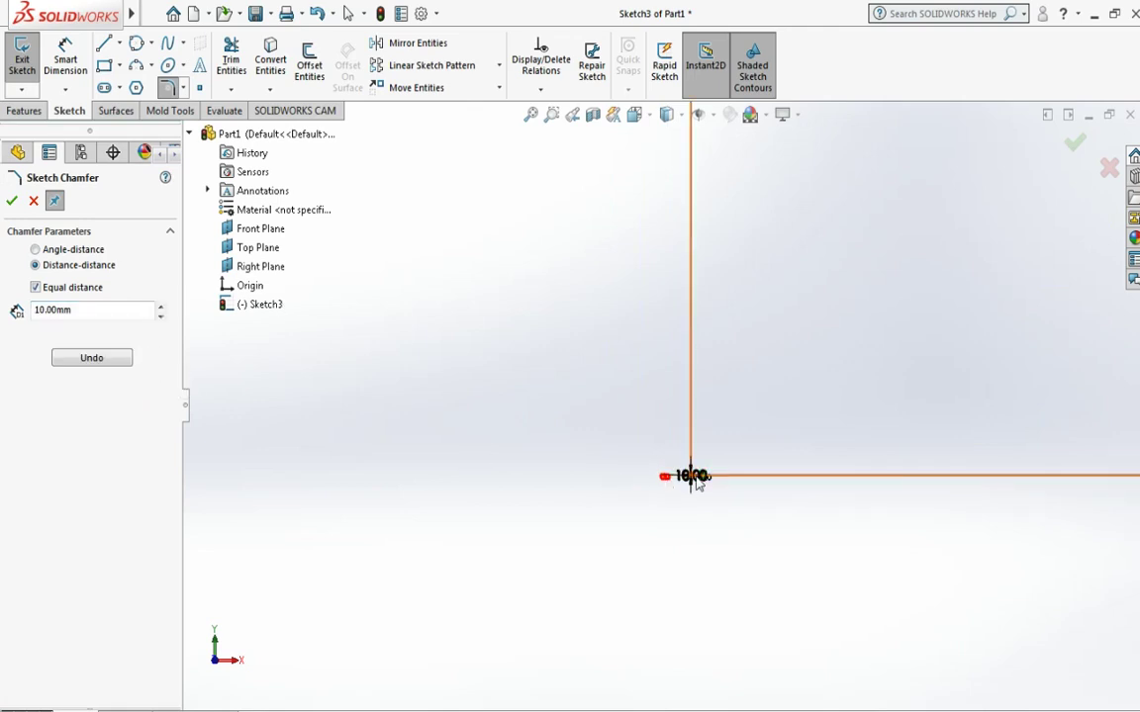
mouse_move(704, 483)
middle_mouse_down("ctrl")
mouse_move(695, 468)
mouse_move(664, 492)
middle_mouse_up("ctrl")
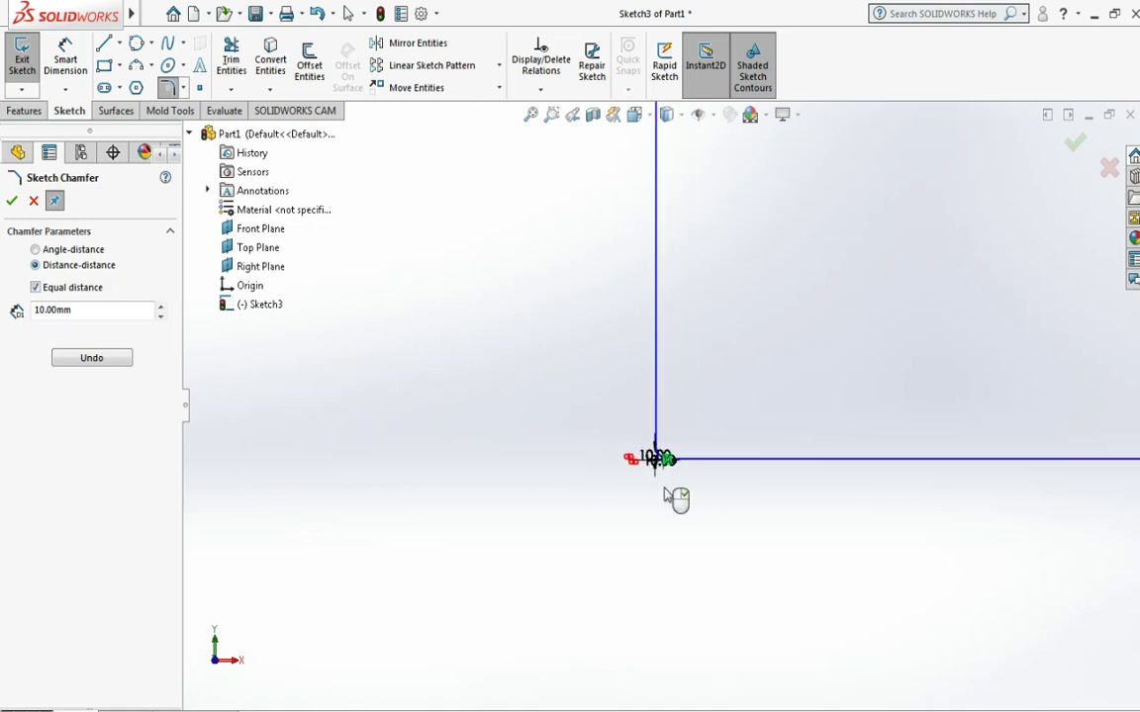
scroll(653, 406, "down", 3)
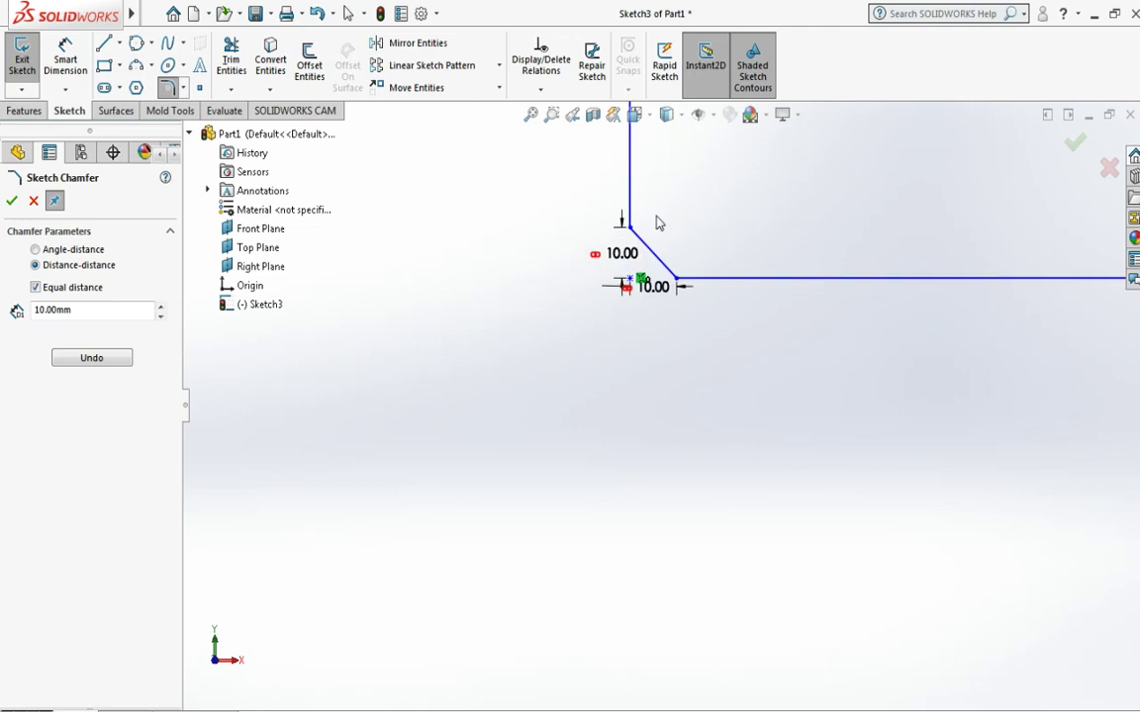
mouse_move(661, 229)
middle_mouse_down("ctrl")
mouse_move(593, 272)
mouse_move(409, 297)
middle_mouse_up("ctrl")
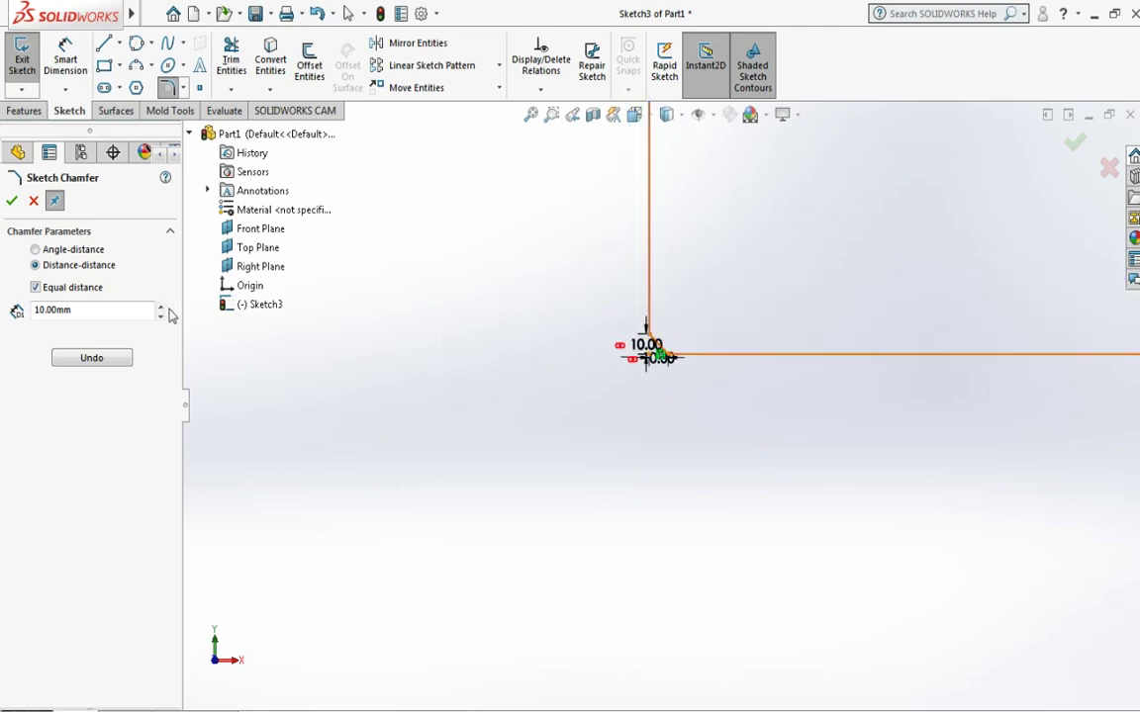
left_click(162, 306)
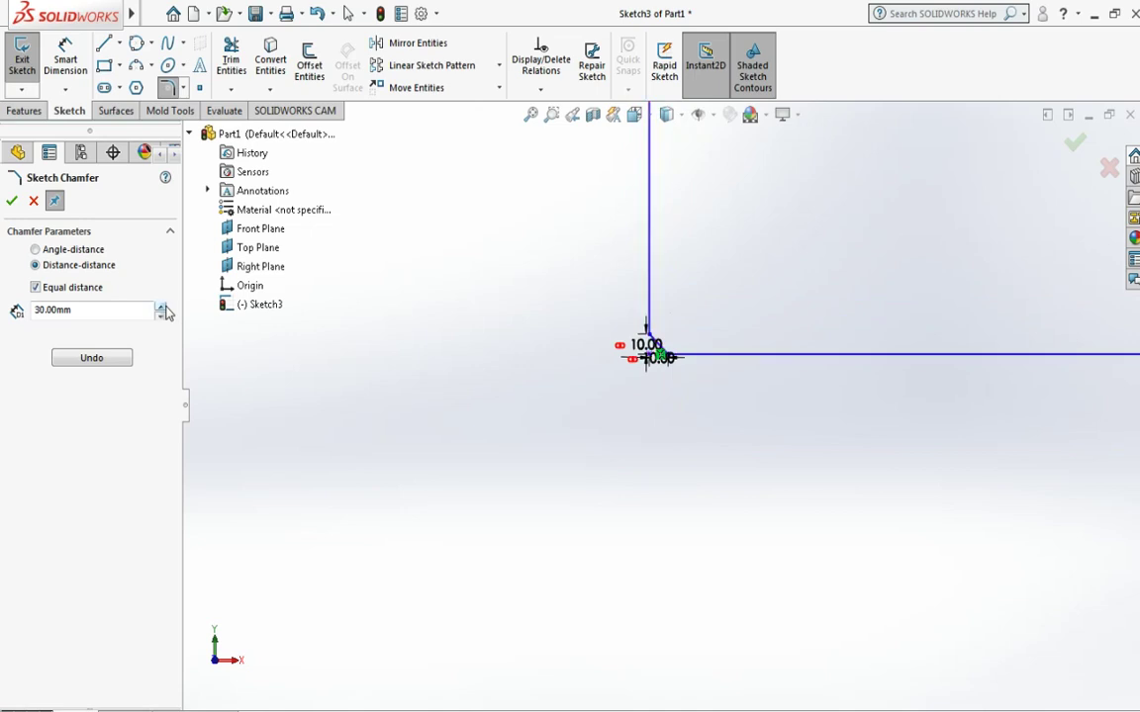
left_click(164, 307)
left_click(161, 307)
left_click(654, 353)
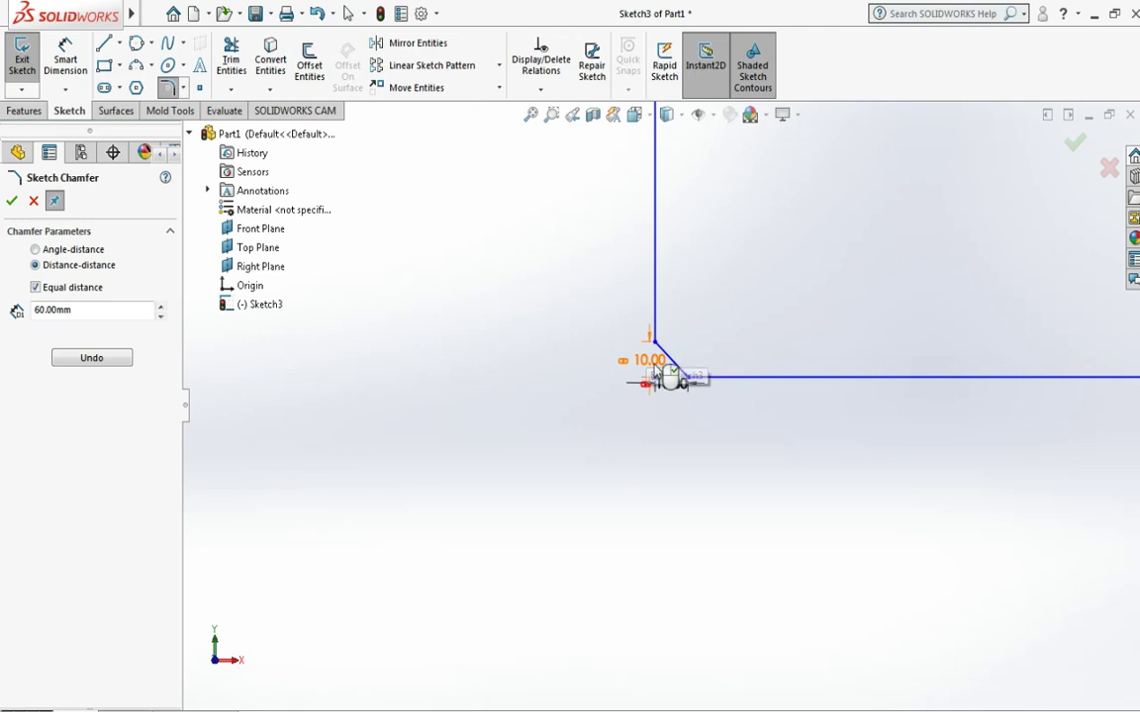
Step: Resize the corner chamfer dimensions to 39, then 40 mm, and close Sketch Chamfer
double_click(653, 364)
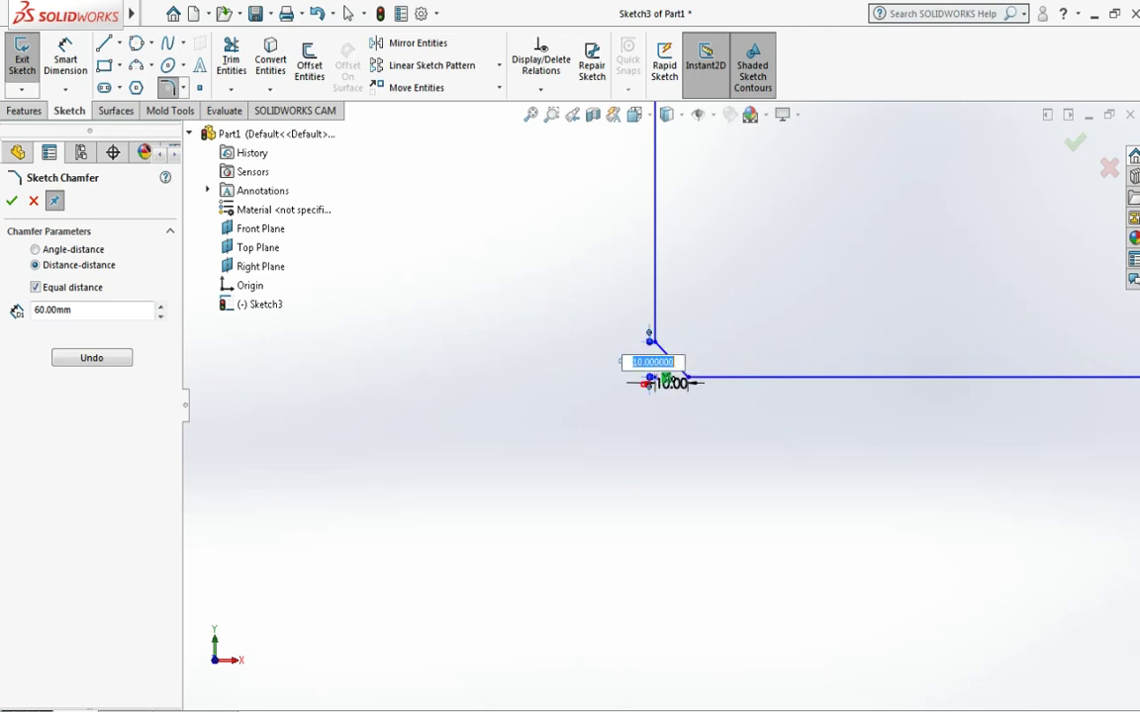
type("3")
type("9")
key("Return")
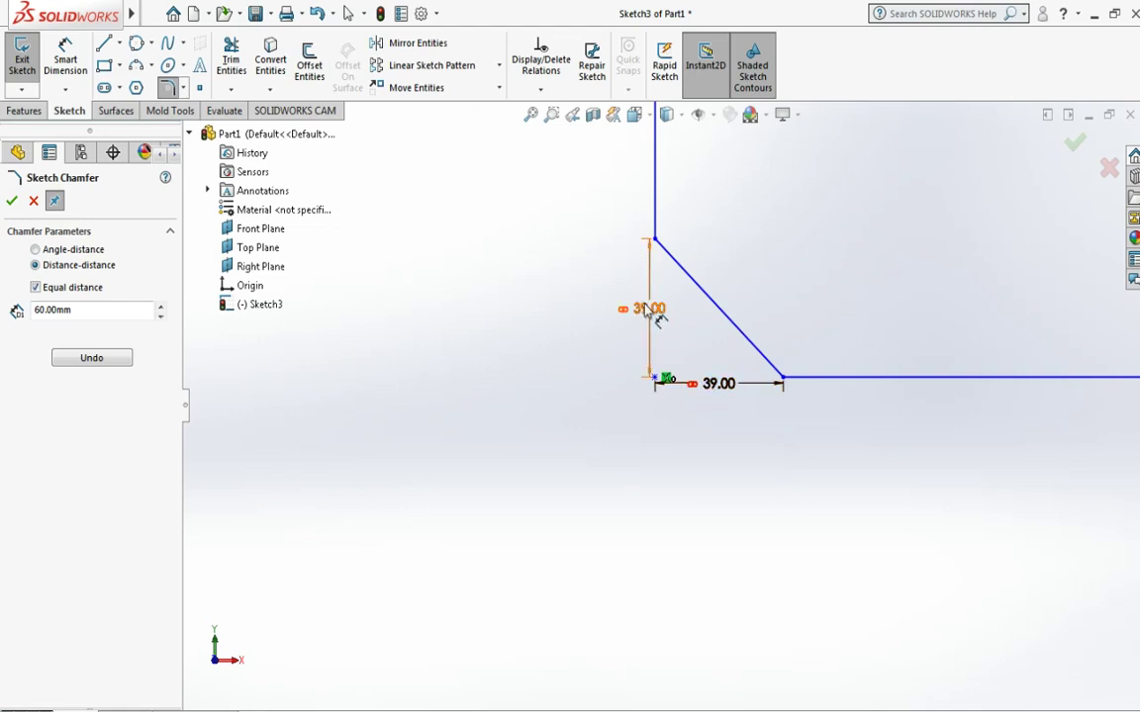
left_click(649, 309)
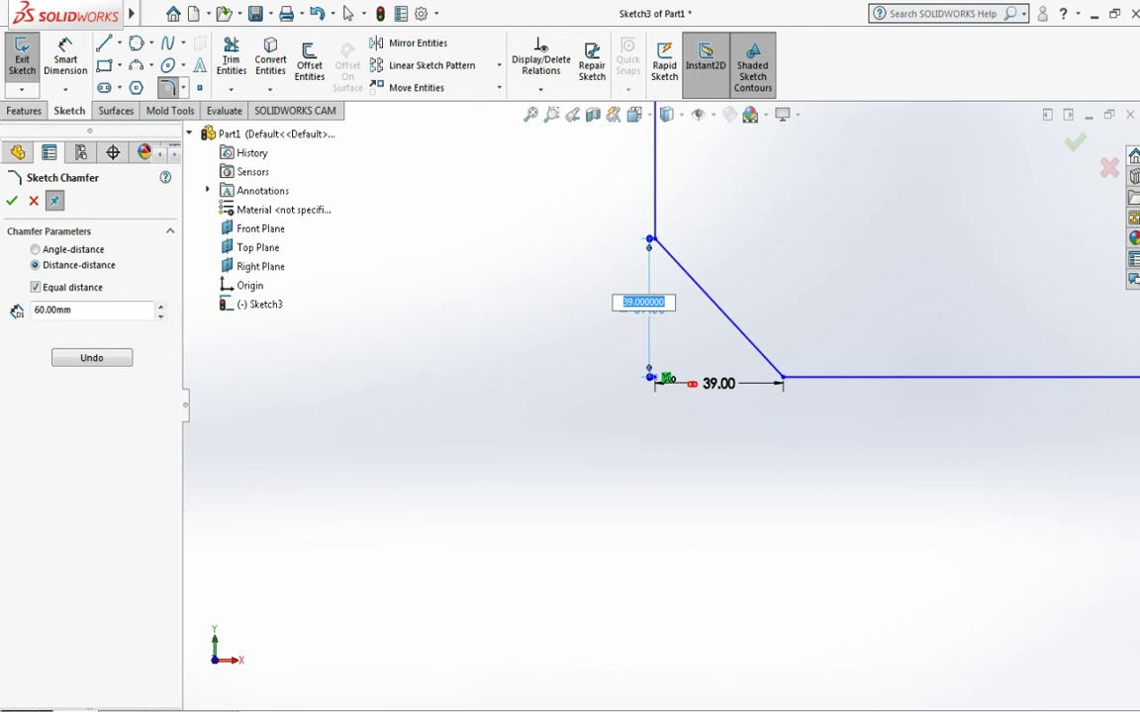
type("4")
type("0")
key("Return")
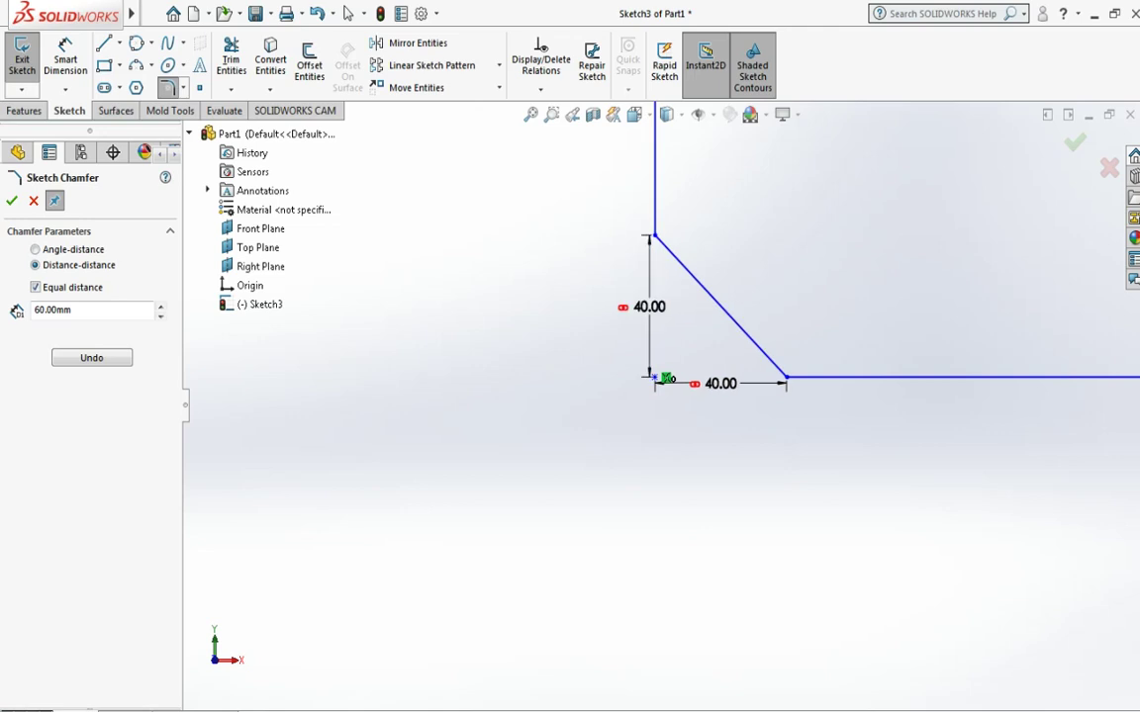
left_click(13, 200)
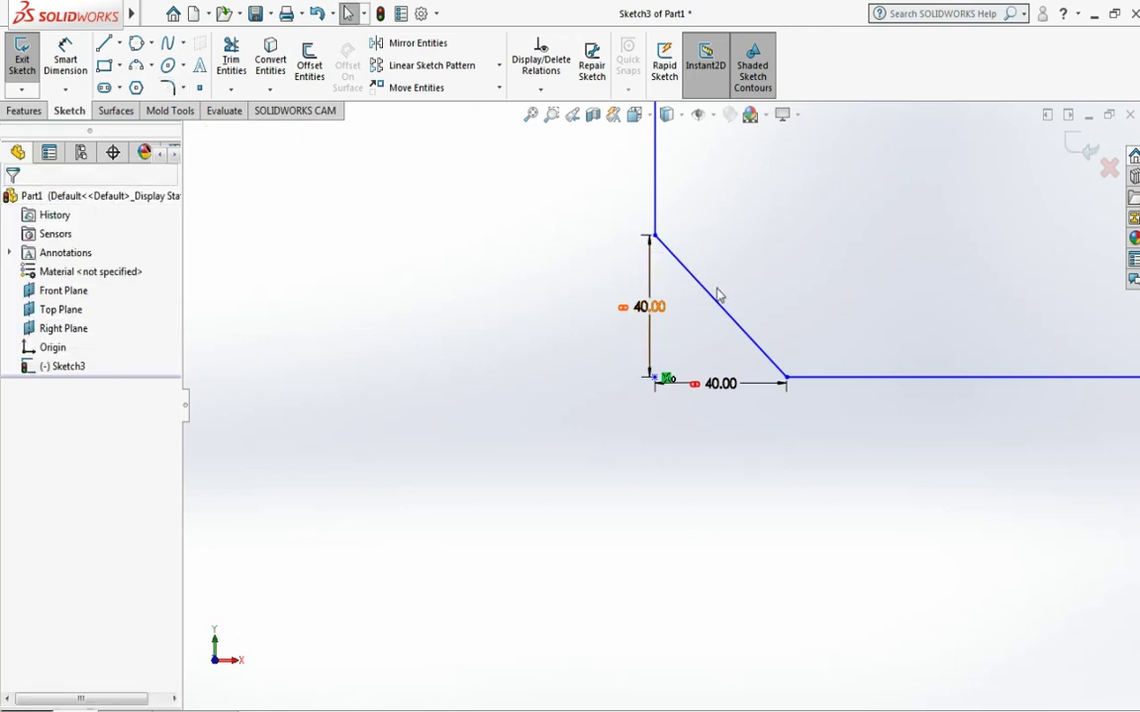
scroll(746, 306, "up", 1)
scroll(725, 285, "up", 1)
scroll(706, 264, "up", 1)
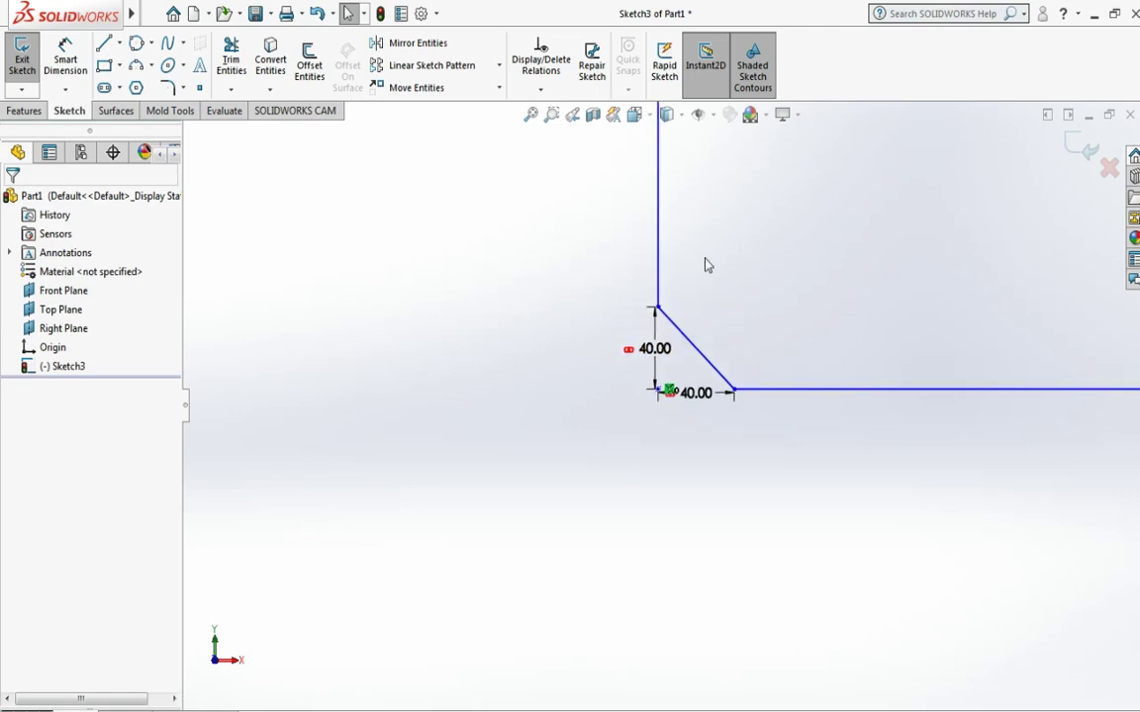
scroll(707, 252, "up", 2)
scroll(707, 242, "up", 1)
scroll(708, 242, "up", 1)
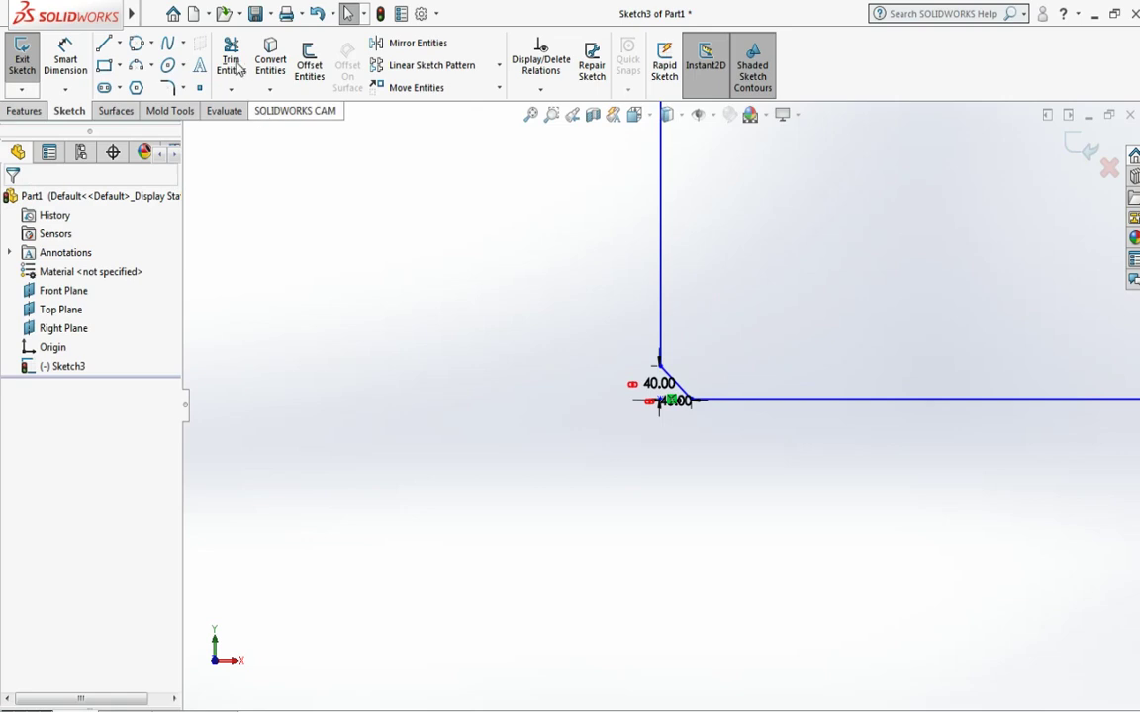
left_click(183, 44)
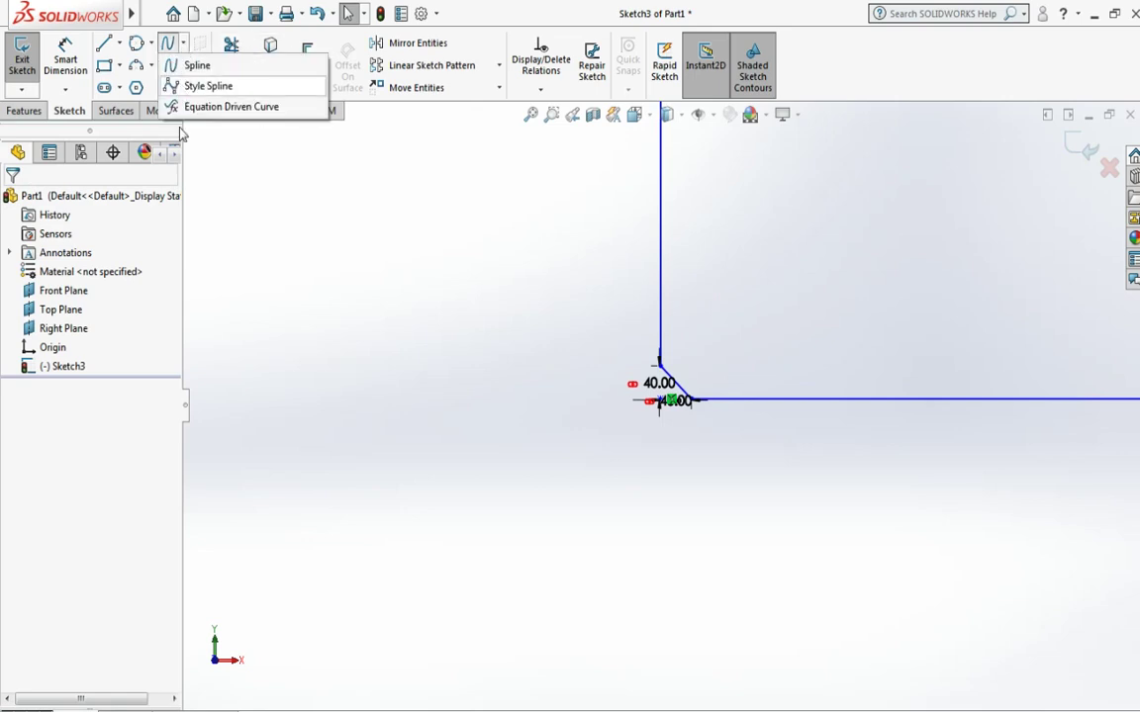
left_click(222, 171)
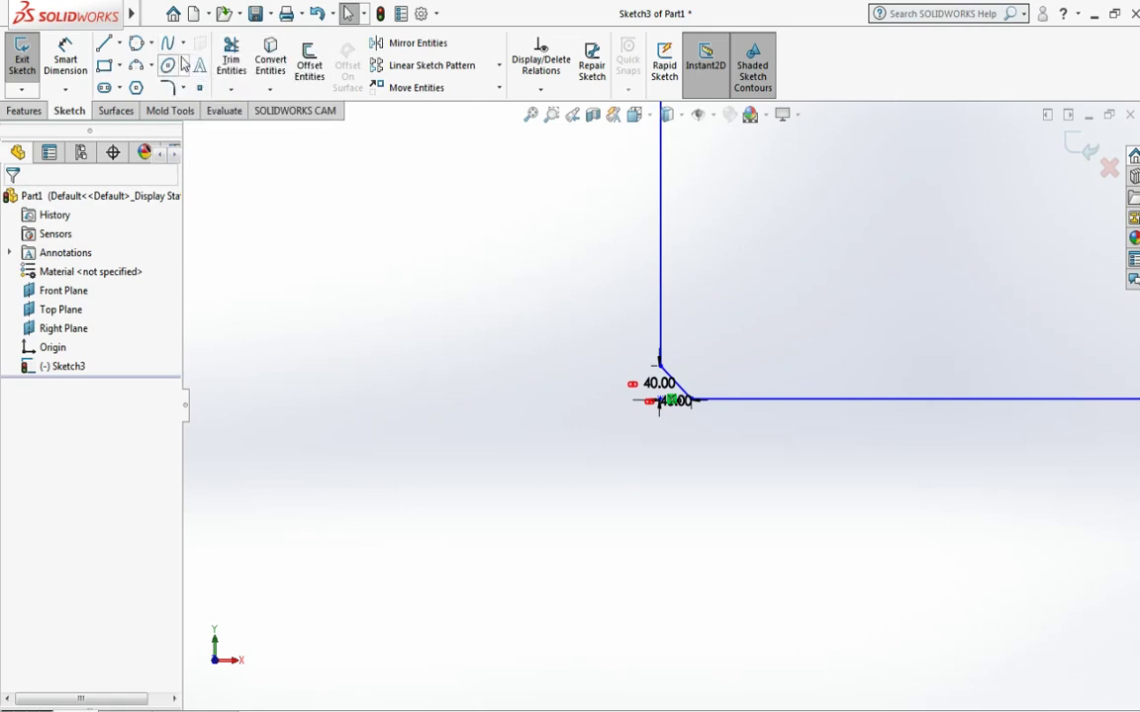
left_click(183, 67)
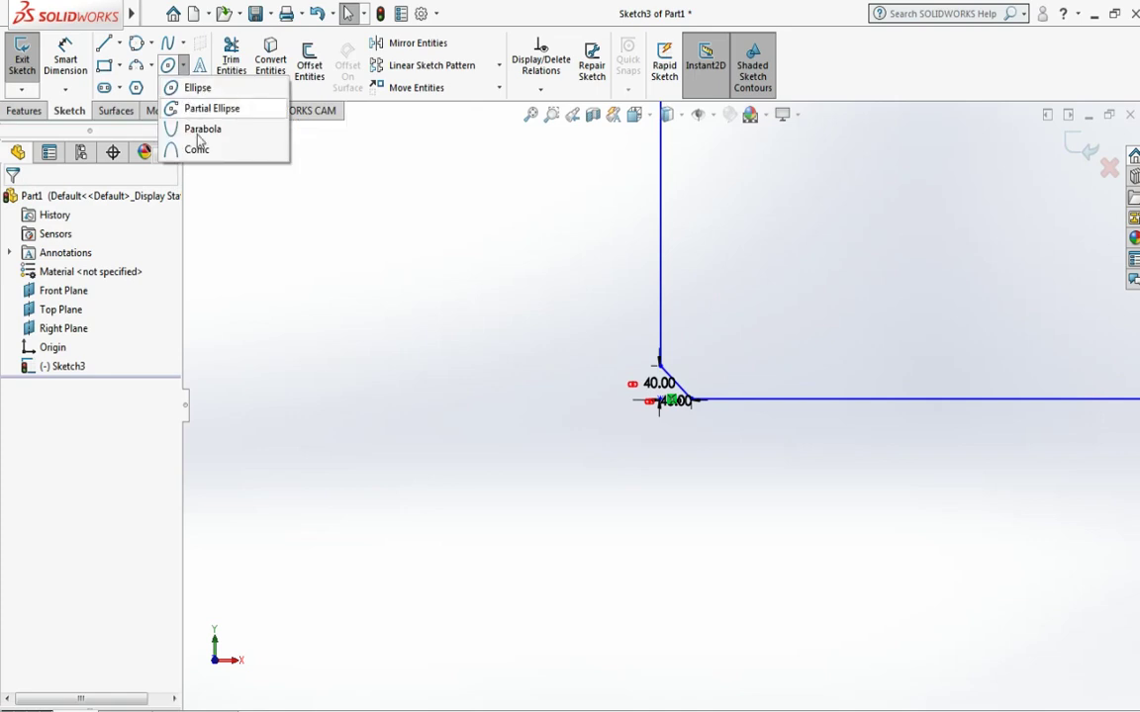
left_click(183, 88)
left_click(183, 88)
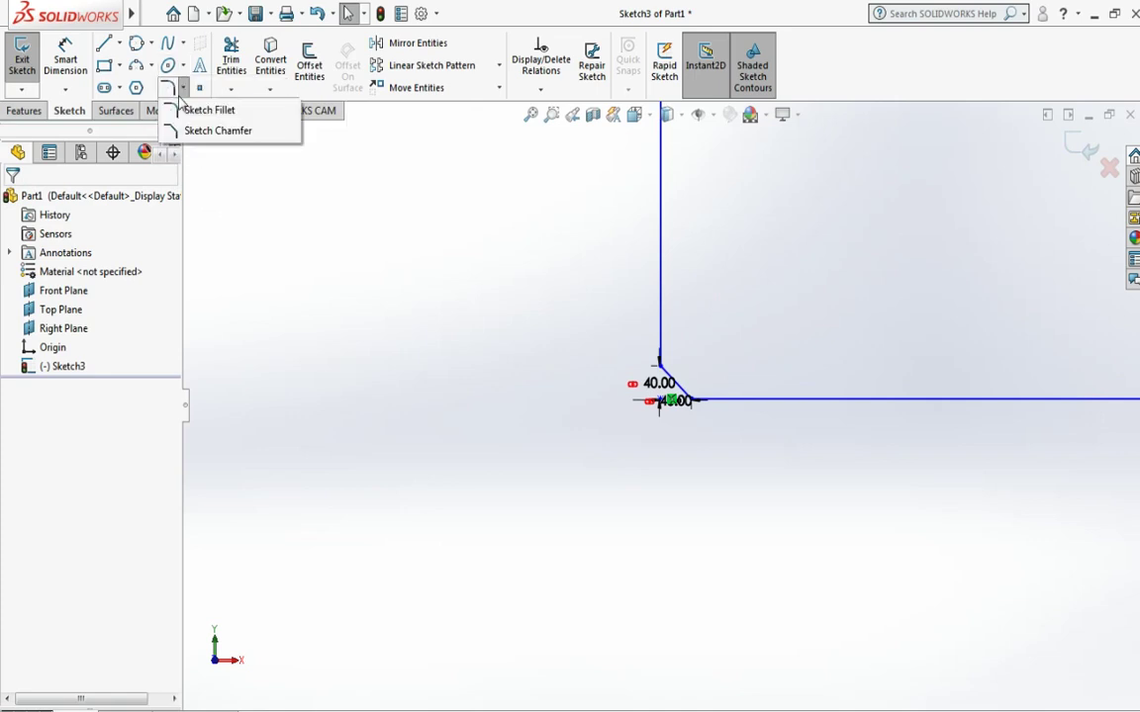